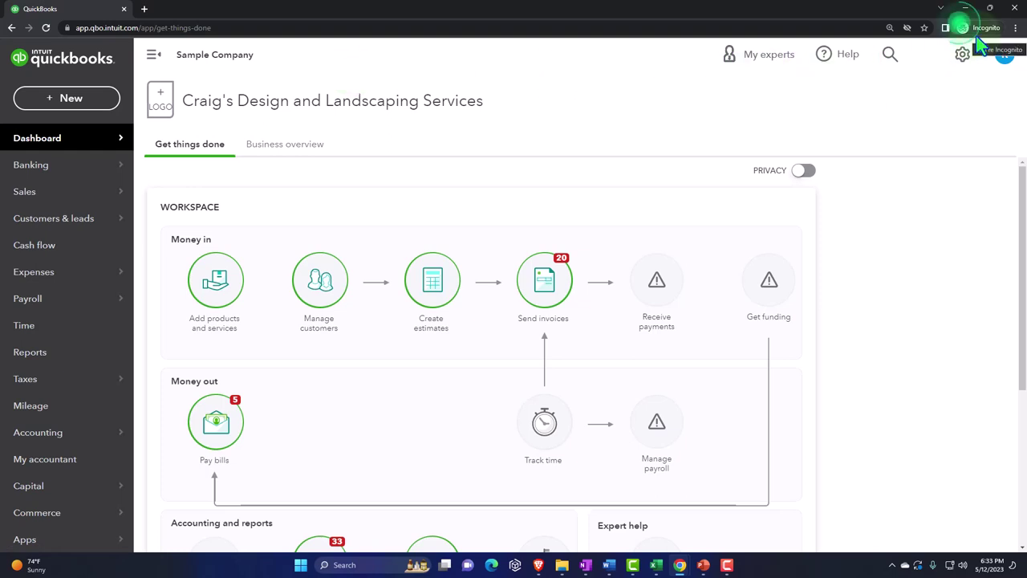
{"action": "mouse_move", "coordinate": [435, 23]}
{"action": "left_mouse_down"}
{"action": "mouse_move", "coordinate": [449, 142]}
{"action": "mouse_move", "coordinate": [449, 9]}
{"action": "left_mouse_up"}
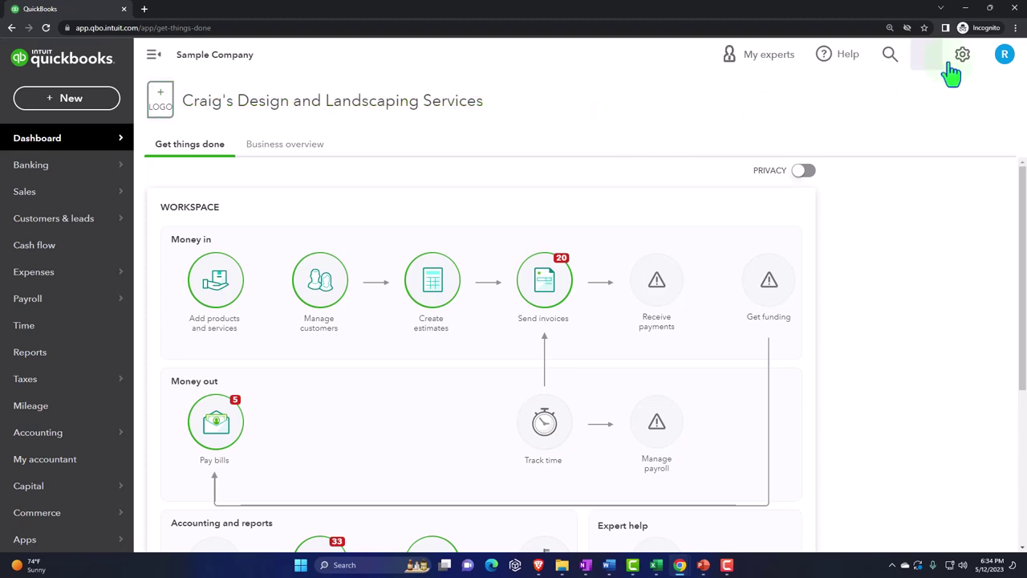
{"action": "left_click", "coordinate": [1015, 28]}
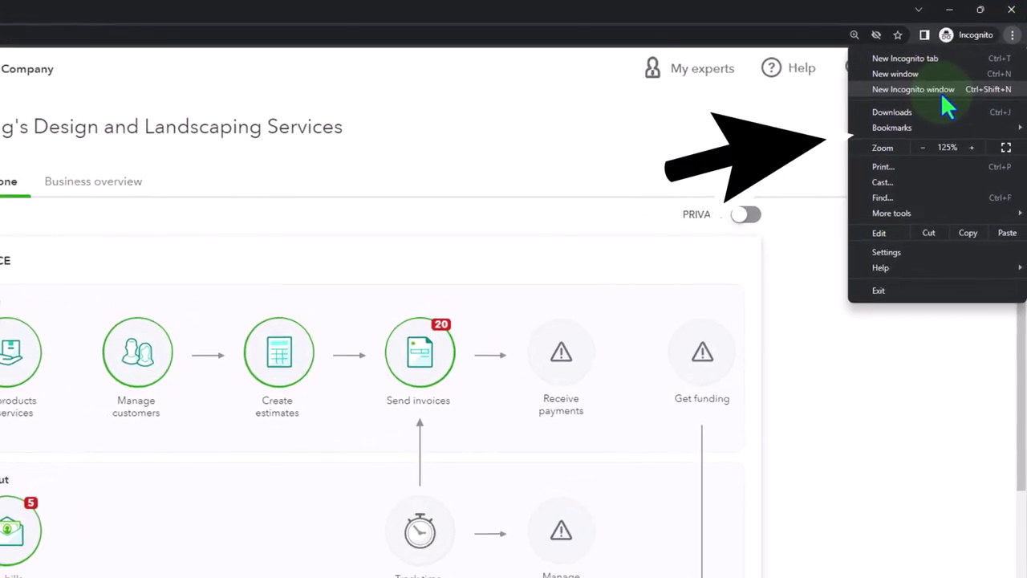
{"action": "left_click", "coordinate": [624, 189]}
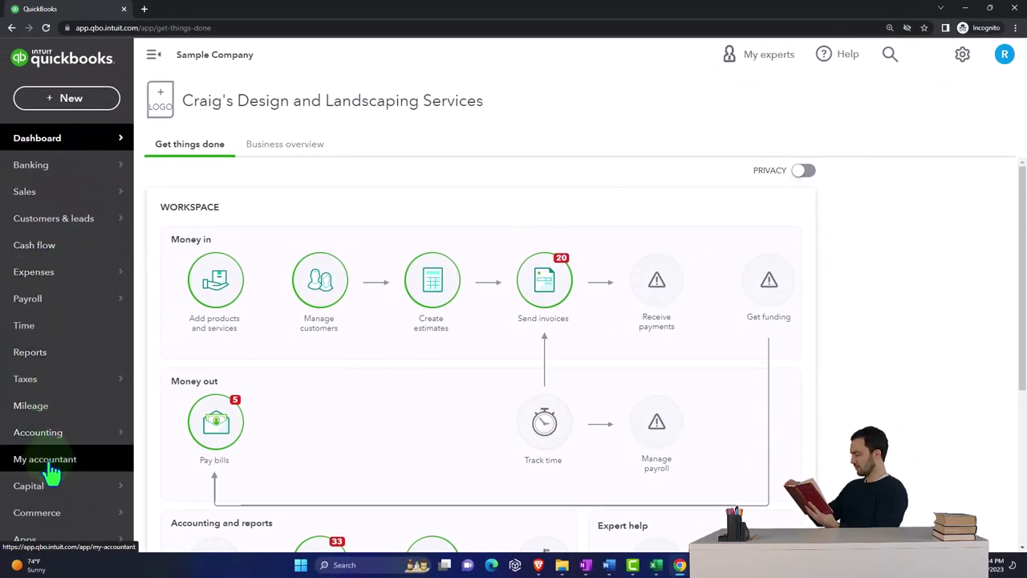
Start connecting a sales channel from the Commerce section and choose Shopify as the channel.
{"action": "left_click", "coordinate": [46, 515]}
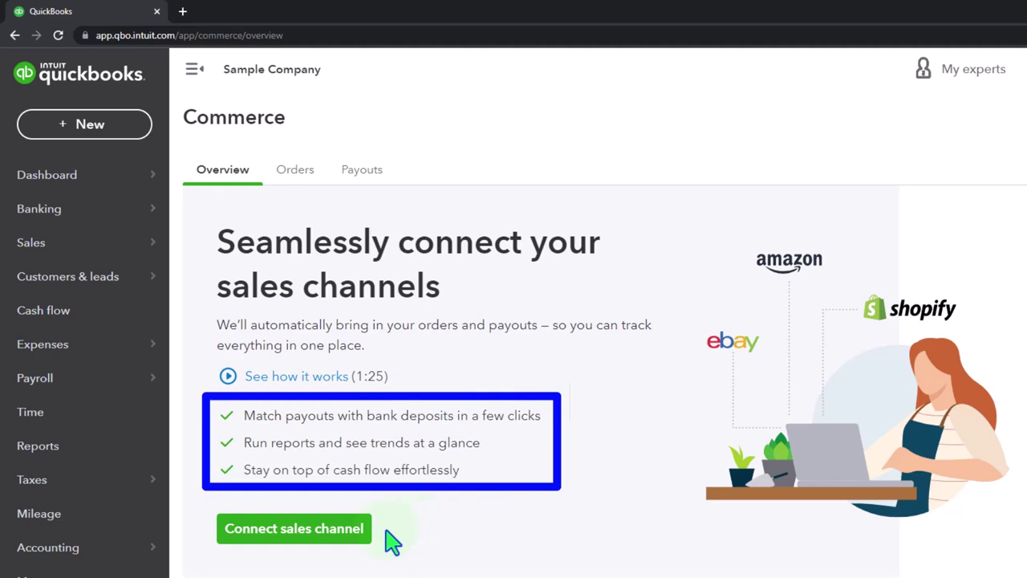
{"action": "left_click", "coordinate": [361, 529]}
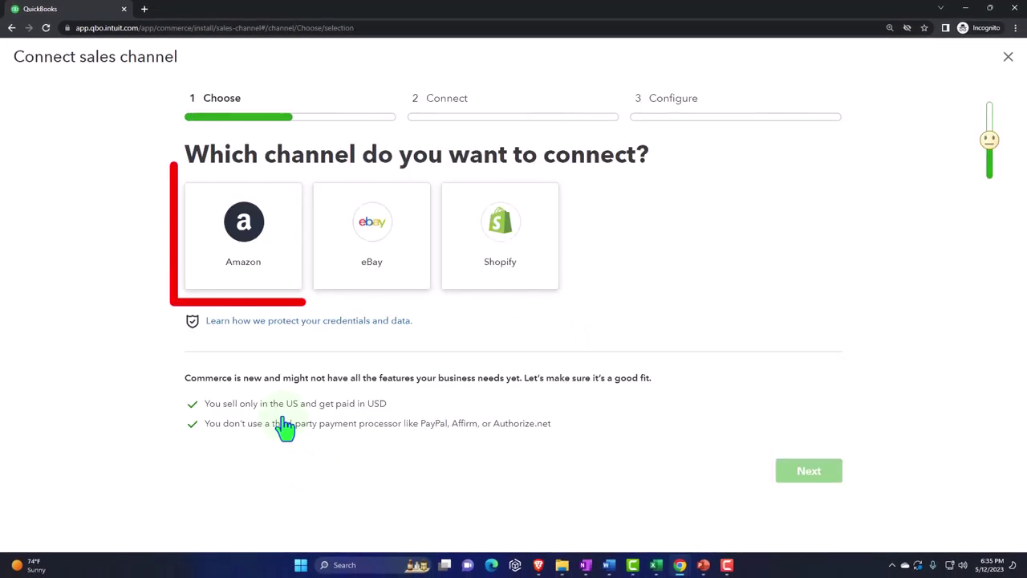
{"action": "left_click", "coordinate": [458, 281]}
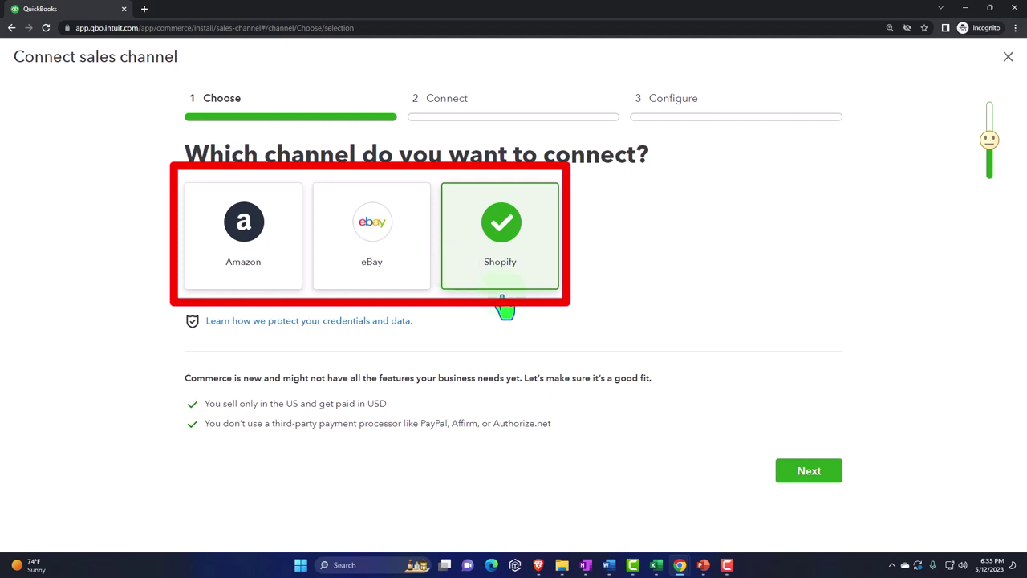
{"action": "left_click", "coordinate": [811, 472]}
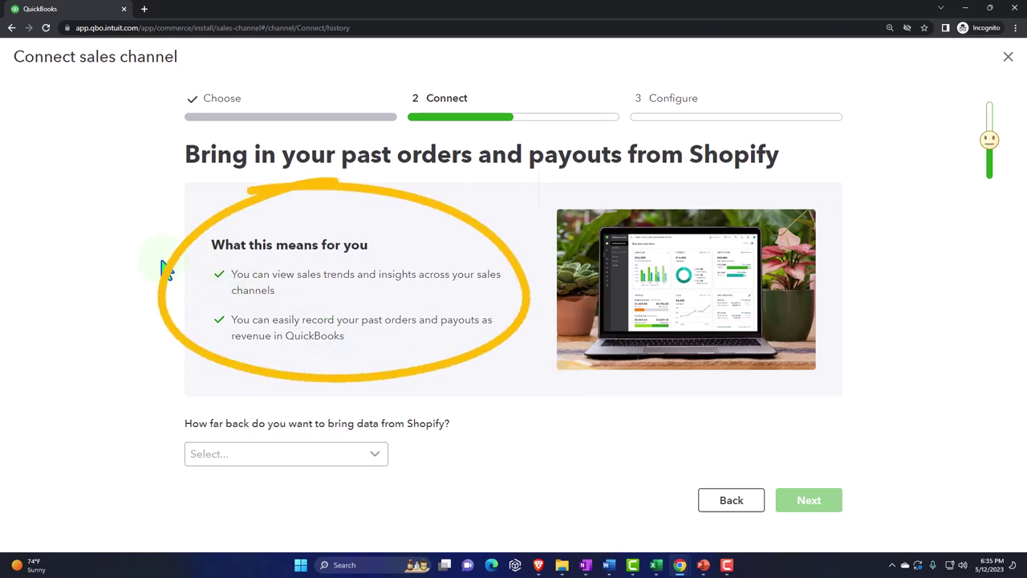
Set how far back to bring in Shopify data to Beginning of this year (01/01/2023) and proceed.
{"action": "left_click", "coordinate": [369, 459]}
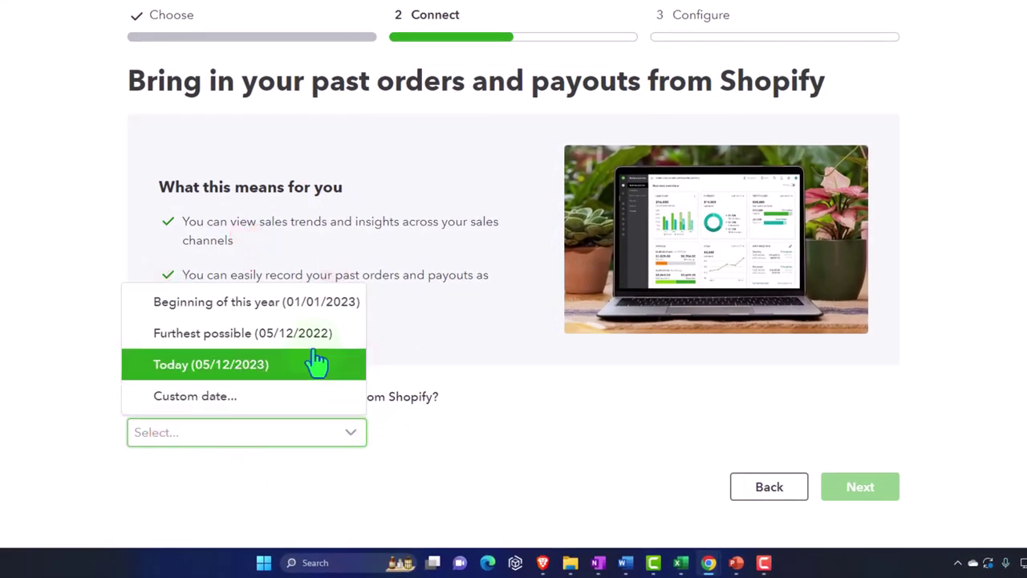
{"action": "left_click", "coordinate": [305, 318]}
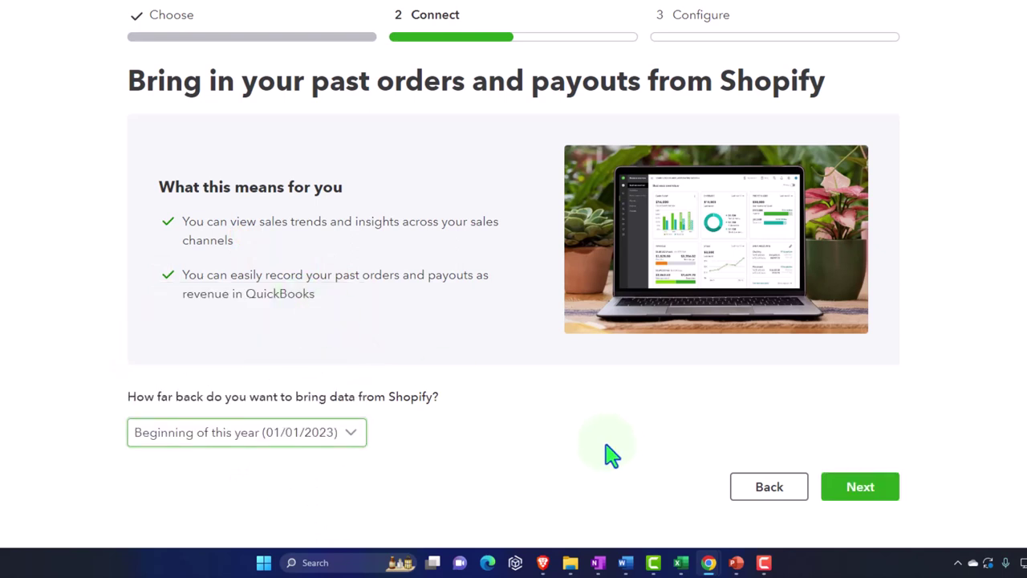
{"action": "left_click", "coordinate": [860, 487]}
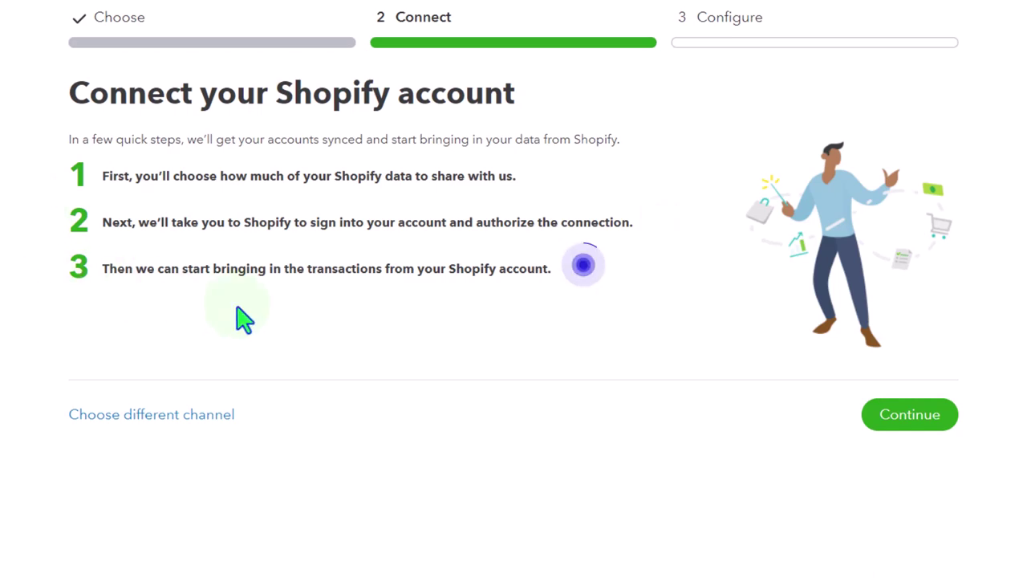
Continue the Shopify account connection, agree to the data-sharing consent and activate the store address field.
{"action": "left_click", "coordinate": [881, 409]}
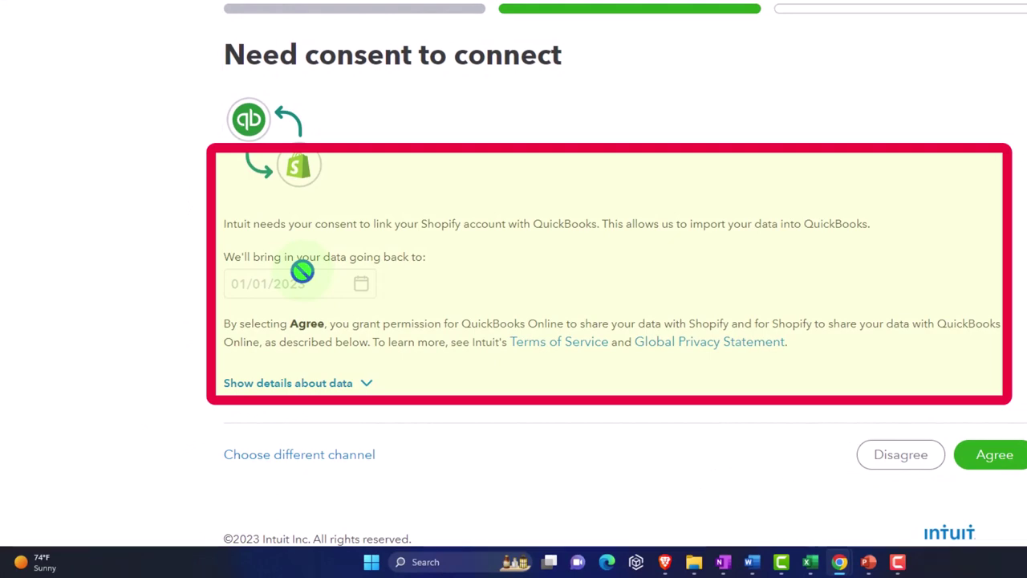
{"action": "scroll", "coordinate": [559, 399], "scroll_direction": "down", "scroll_amount": 1}
{"action": "left_click", "coordinate": [1001, 430]}
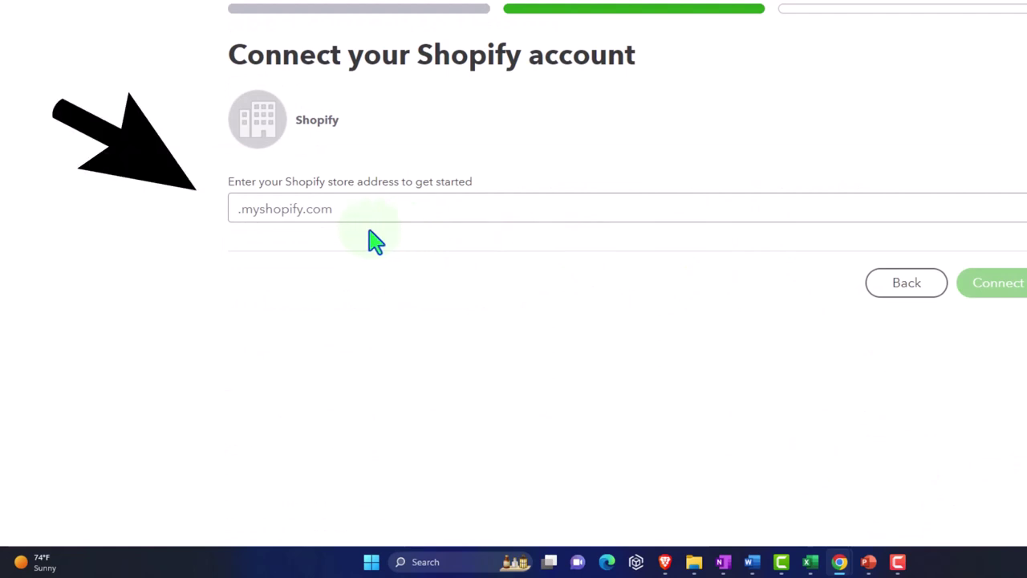
{"action": "left_click", "coordinate": [310, 212]}
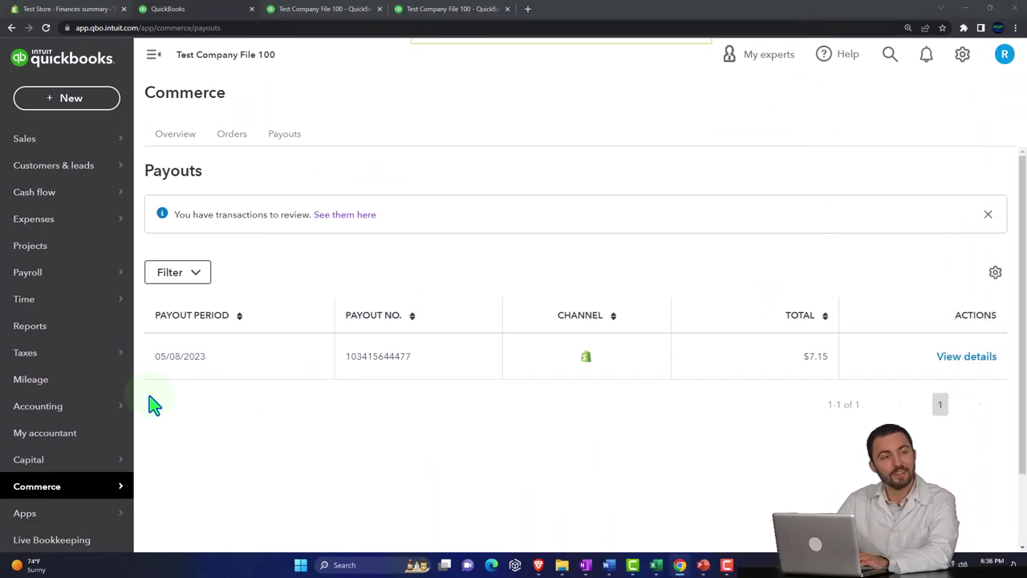
Switch from the Commerce overview to the Shopify admin and look through its finances, analytics, reports and payouts.
{"action": "left_click", "coordinate": [176, 135]}
{"action": "left_click", "coordinate": [72, 10]}
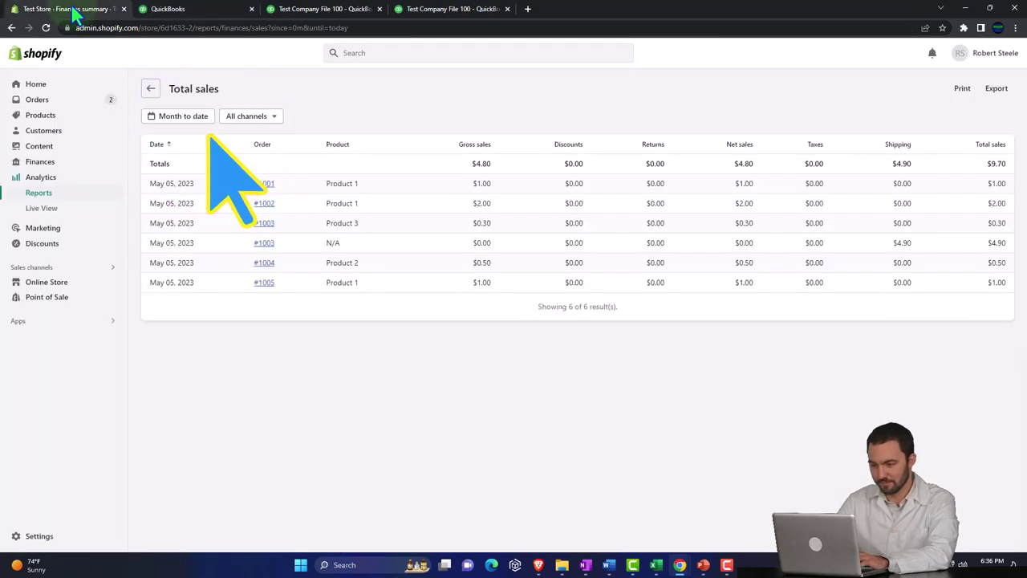
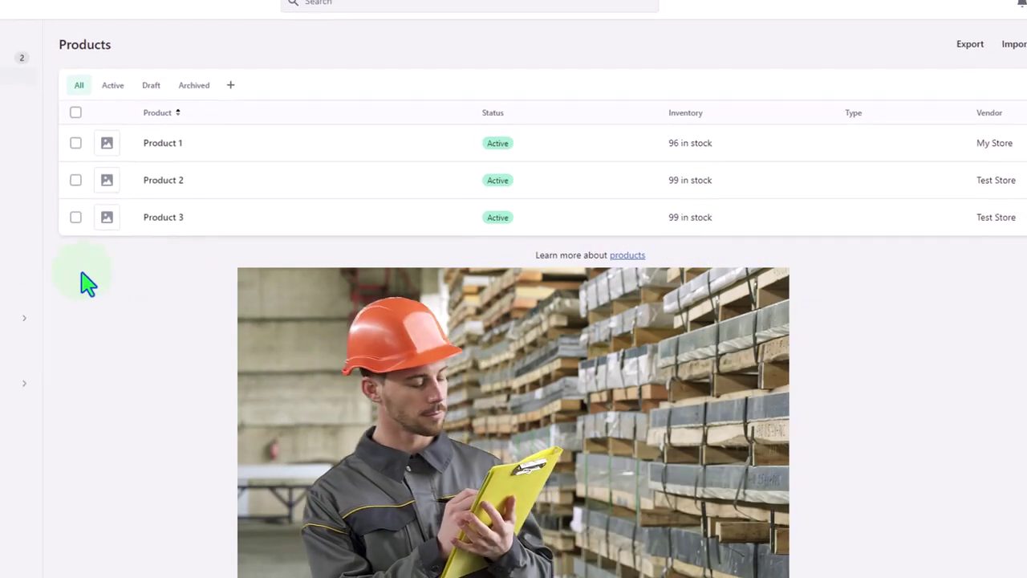
{"action": "left_click", "coordinate": [35, 252]}
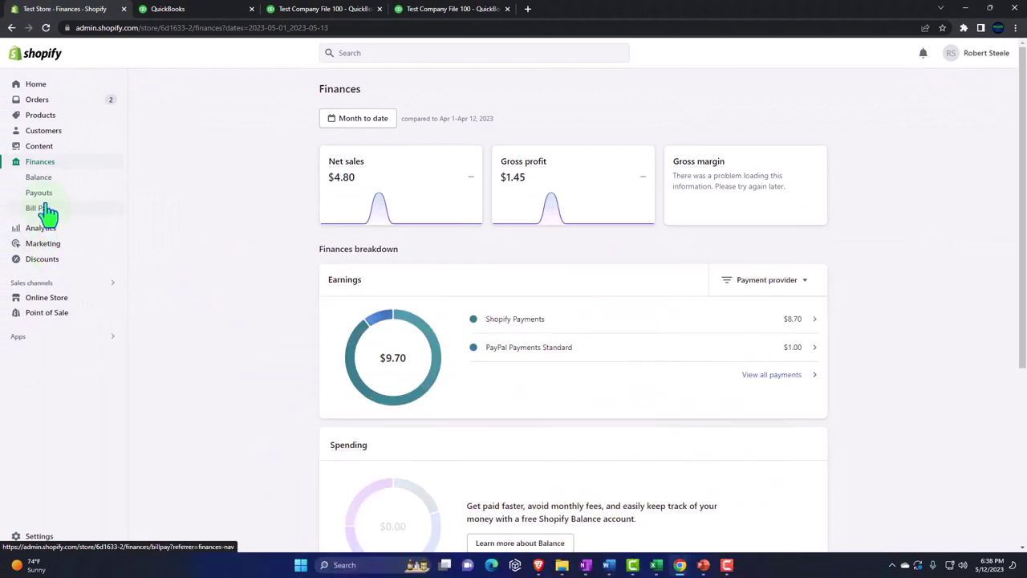
{"action": "left_click", "coordinate": [46, 232]}
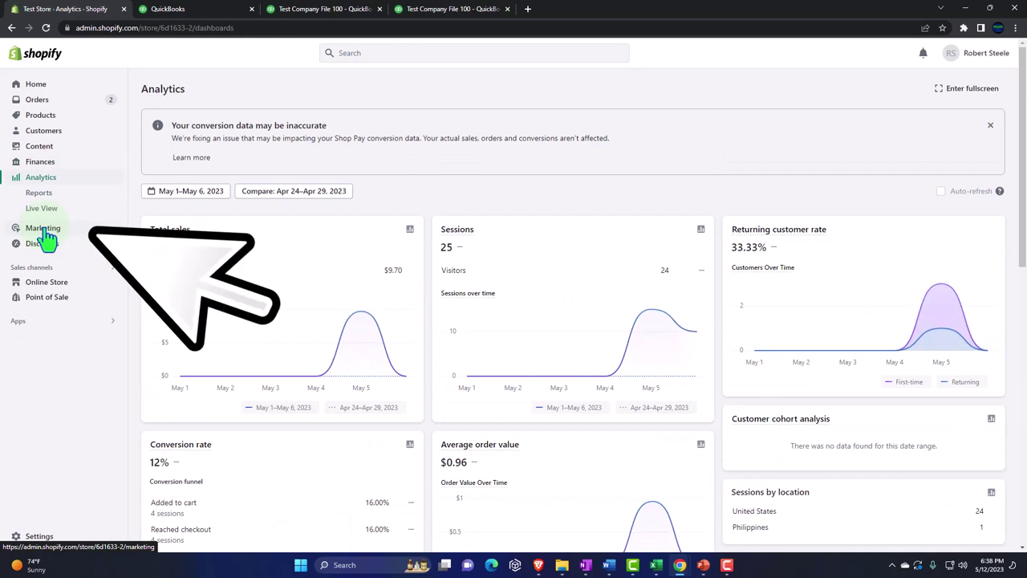
{"action": "left_click", "coordinate": [37, 193]}
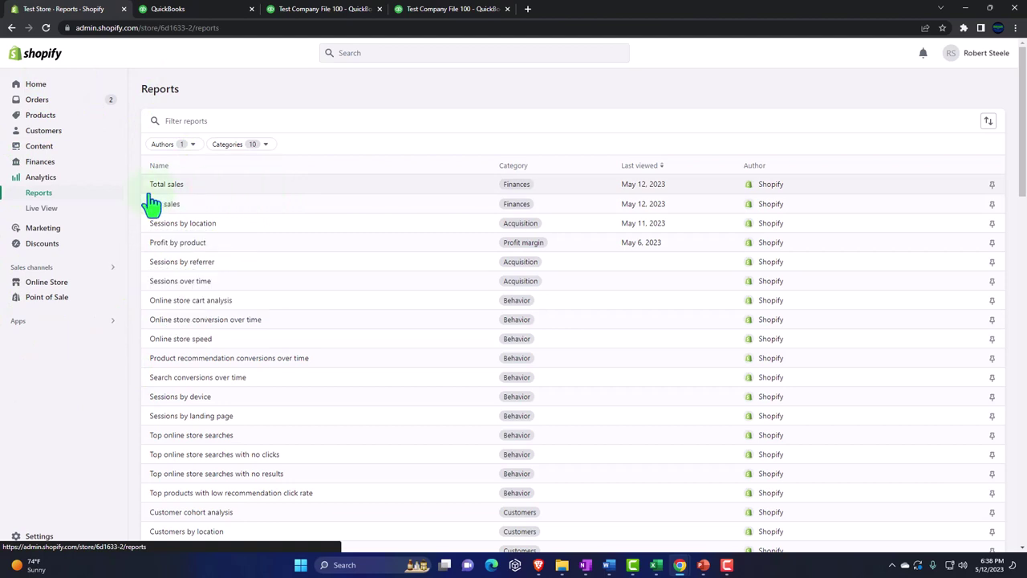
{"action": "left_click", "coordinate": [44, 164]}
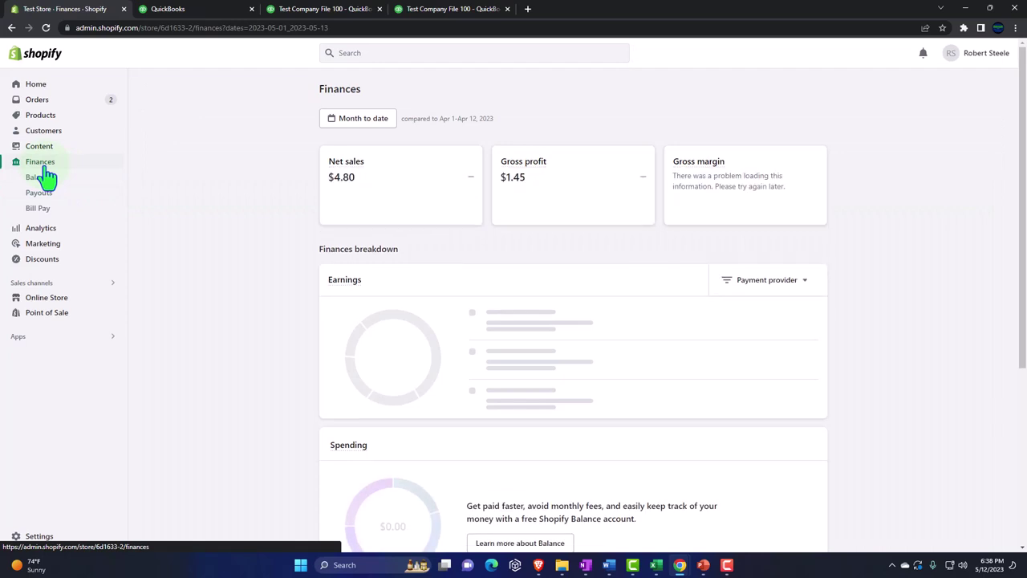
{"action": "left_click", "coordinate": [40, 192]}
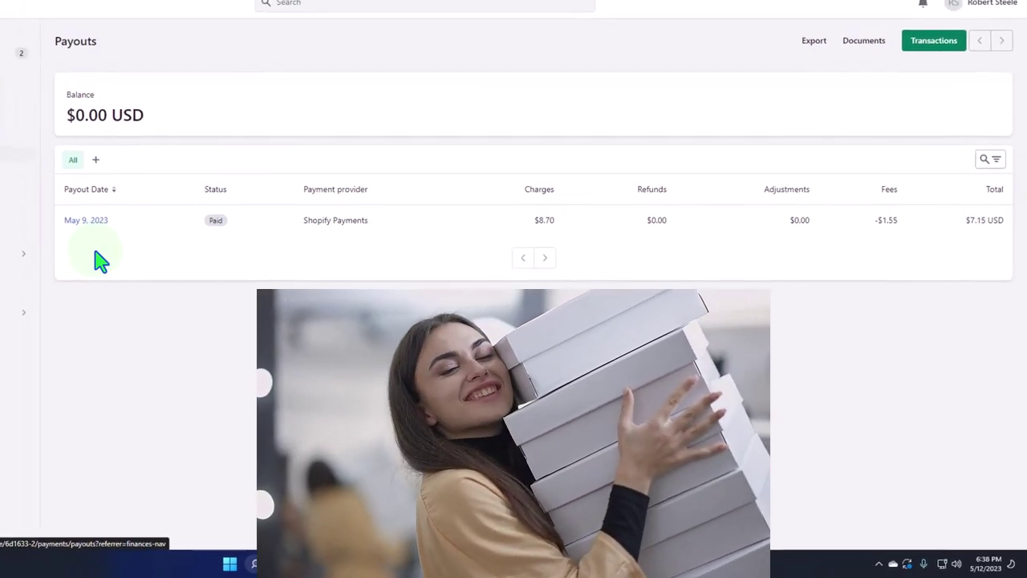
Switch to QuickBooks and view the transaction forms available for manual entry, such as sales receipts, then dismiss the list.
{"action": "left_click", "coordinate": [212, 9]}
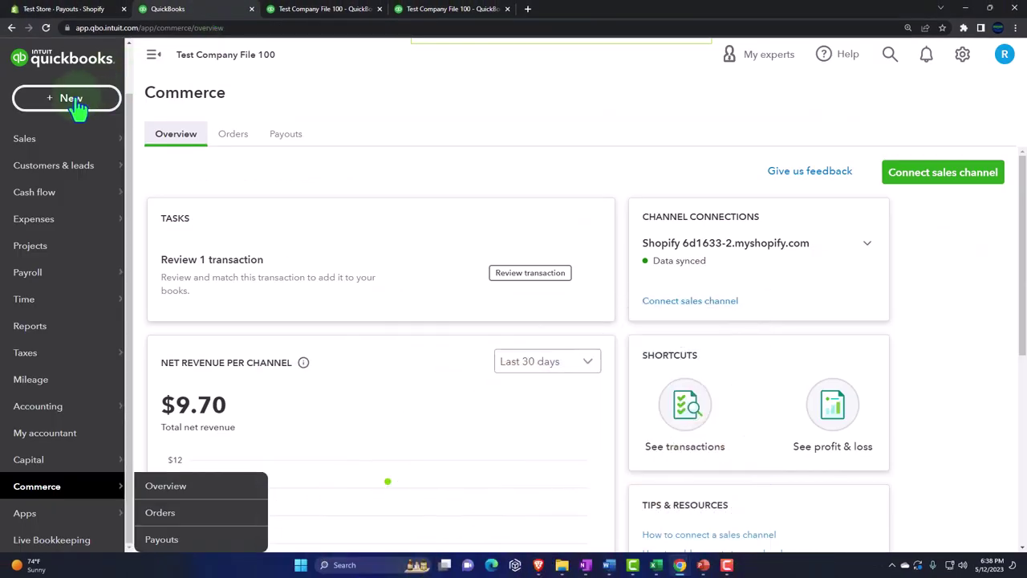
{"action": "left_click", "coordinate": [72, 99]}
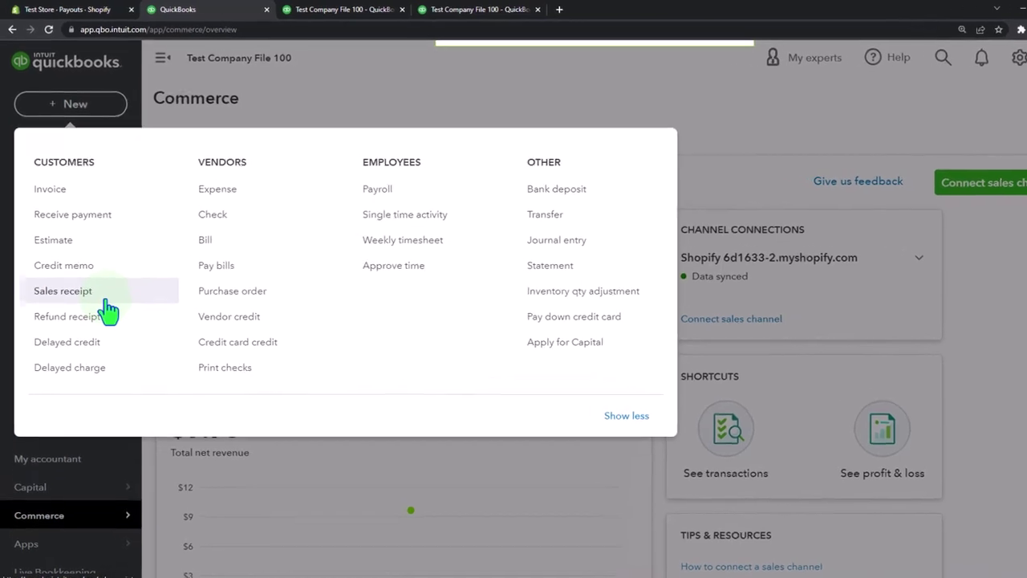
{"action": "left_click", "coordinate": [355, 150]}
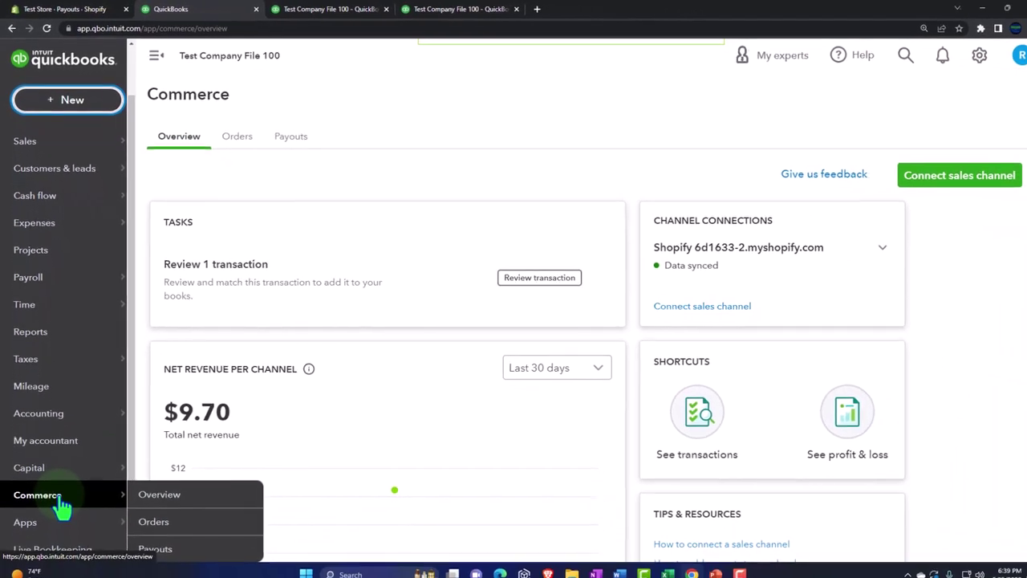
Collapse the navigation in the Commerce section and look through its orders, payouts and overview.
{"action": "left_click", "coordinate": [59, 499]}
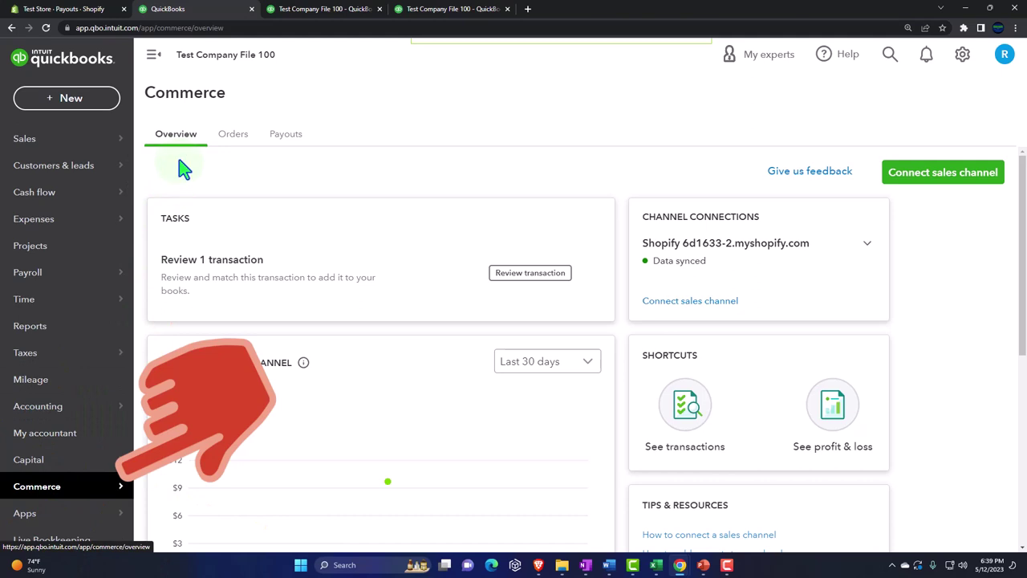
{"action": "left_click", "coordinate": [155, 59]}
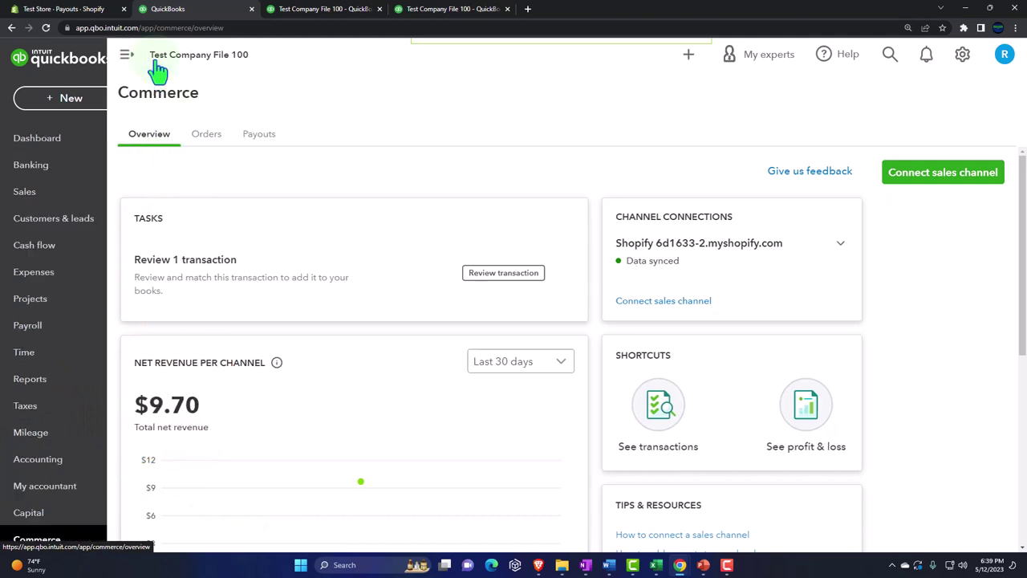
{"action": "left_click", "coordinate": [111, 144]}
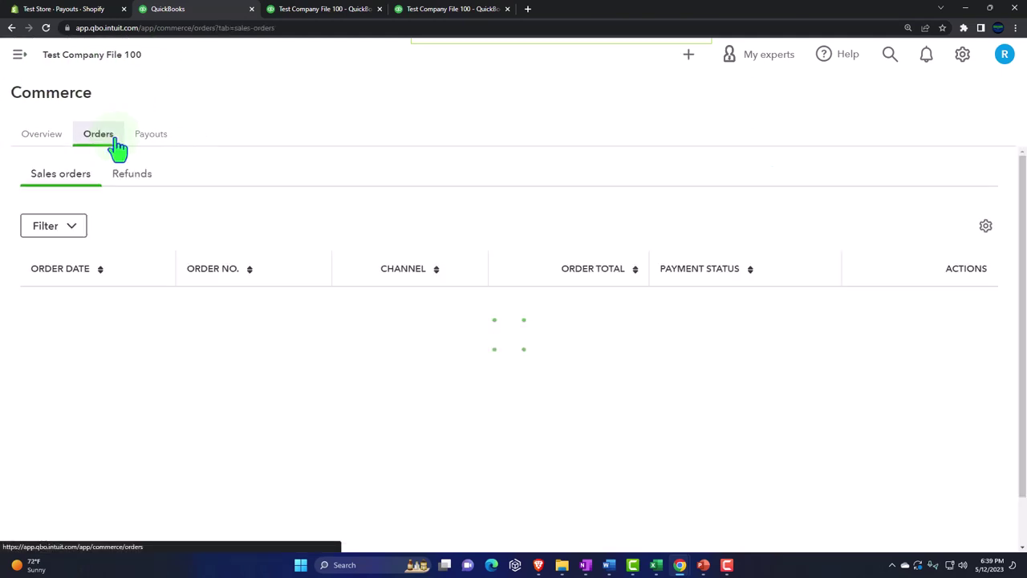
{"action": "left_click", "coordinate": [148, 141]}
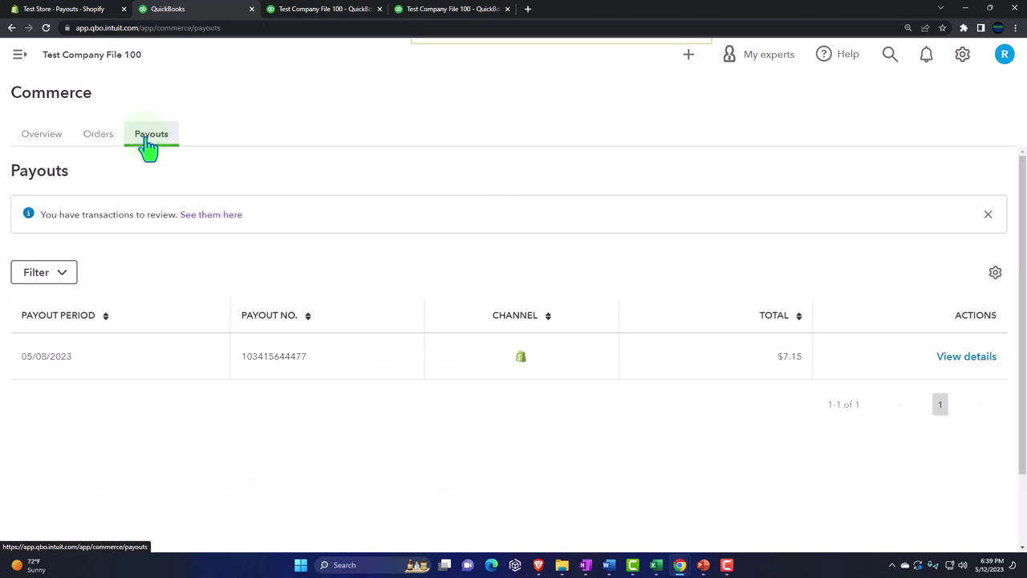
{"action": "left_click", "coordinate": [46, 151]}
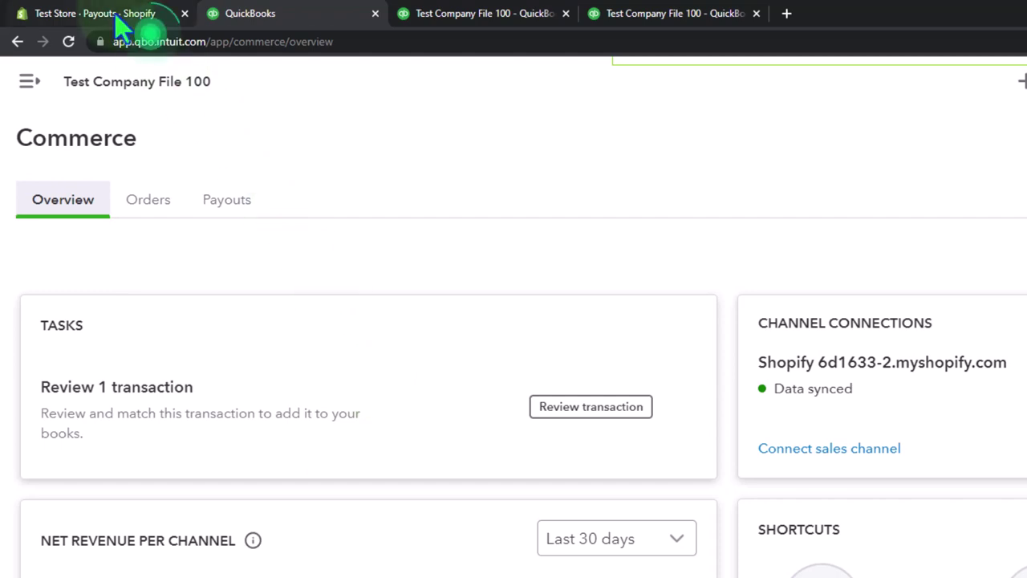
Check the payouts in the Shopify admin, and return to QuickBooks to examine net revenue per channel on the Commerce overview.
{"action": "left_click", "coordinate": [149, 14]}
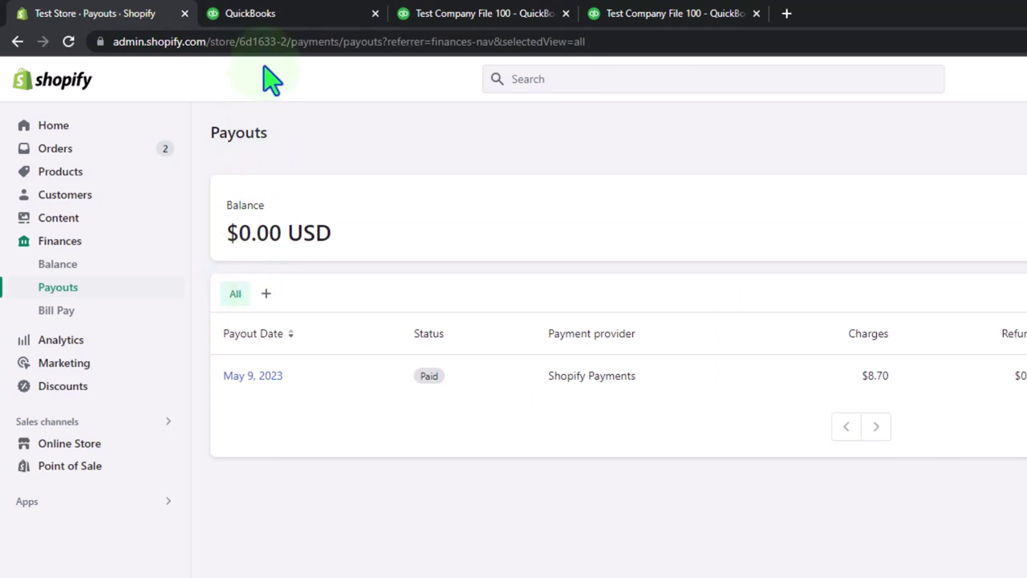
{"action": "left_click", "coordinate": [265, 13]}
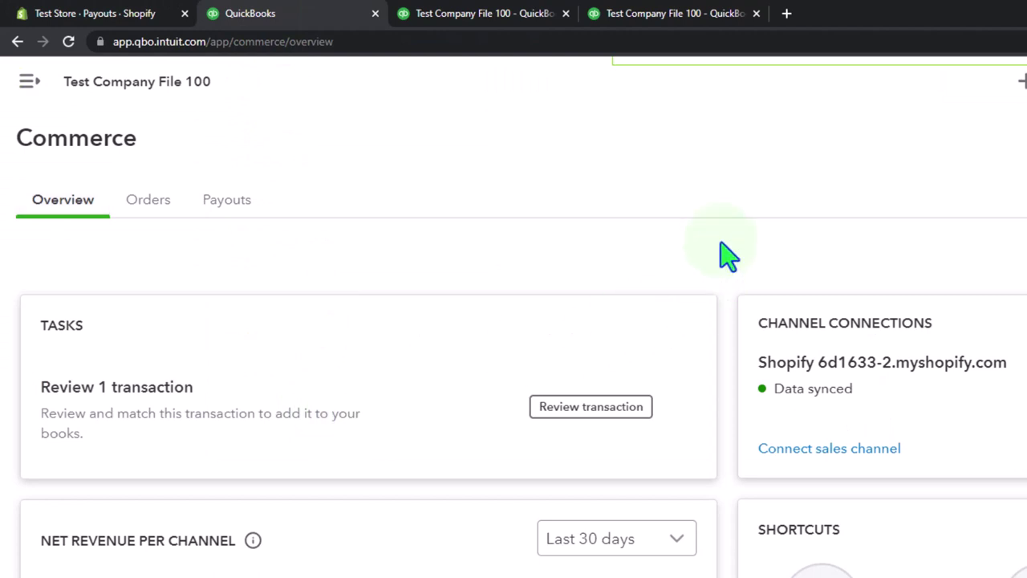
{"action": "scroll", "coordinate": [489, 428], "scroll_direction": "down", "scroll_amount": 3}
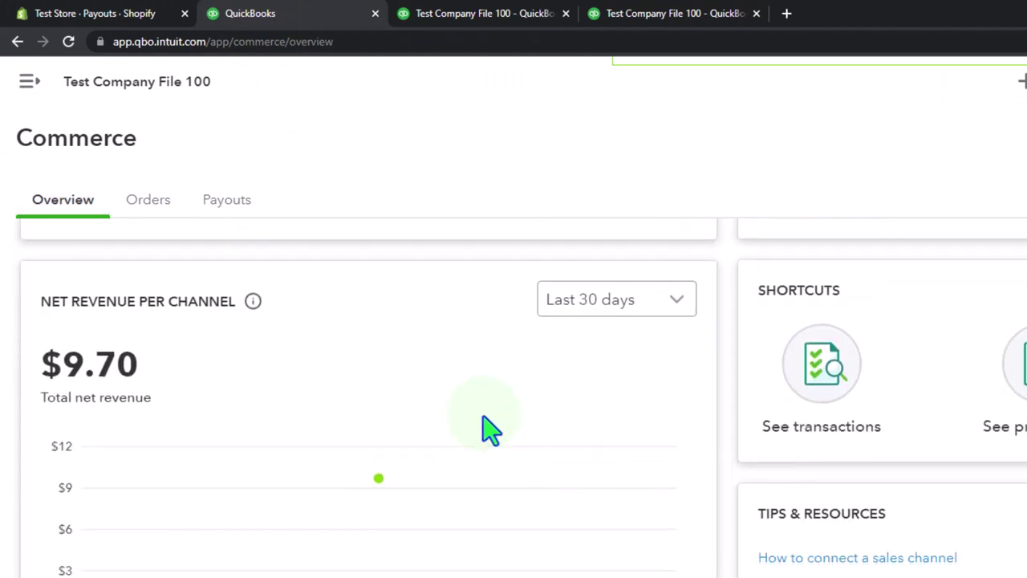
{"action": "scroll", "coordinate": [484, 425], "scroll_direction": "down", "scroll_amount": 5}
{"action": "scroll", "coordinate": [437, 383], "scroll_direction": "up", "scroll_amount": 5}
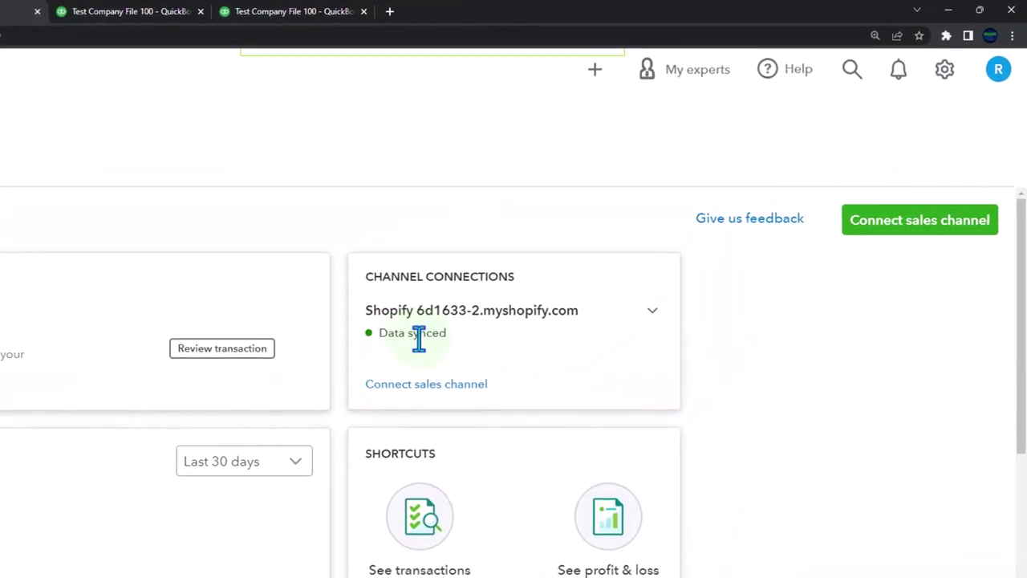
View the sales channels available to connect, close the selection and examine the shortcuts on the Commerce overview.
{"action": "left_click", "coordinate": [901, 210]}
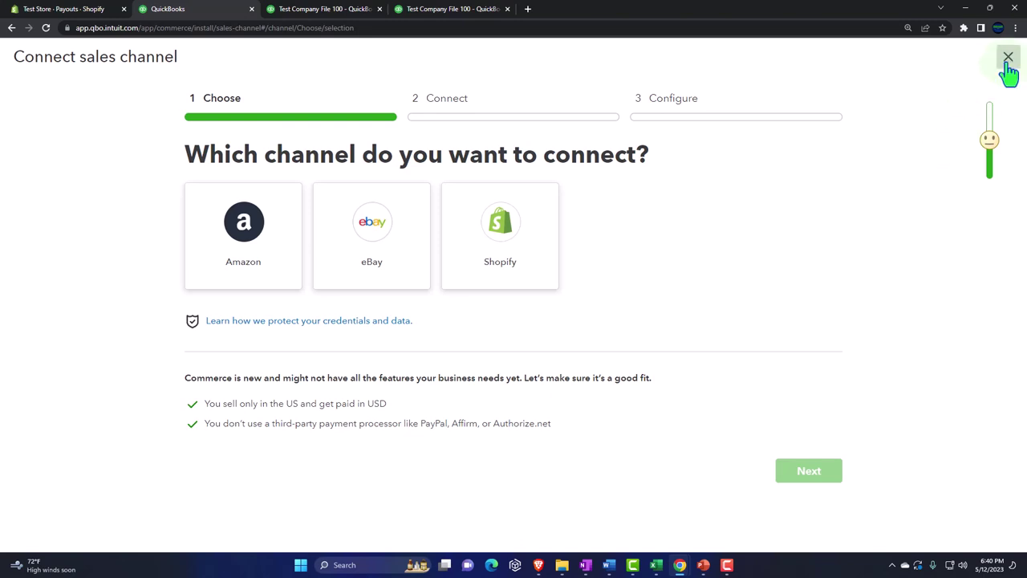
{"action": "left_click", "coordinate": [1009, 58]}
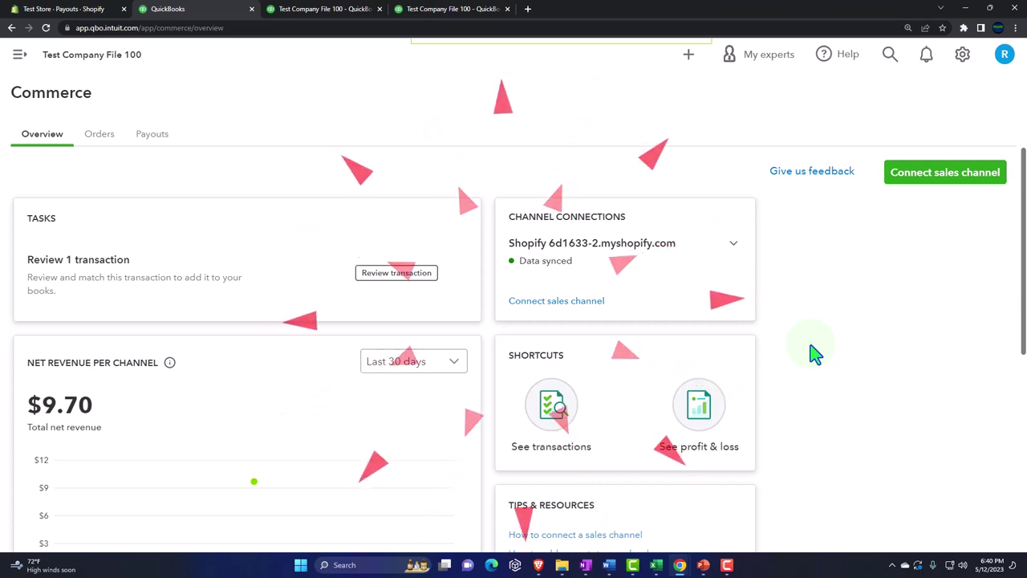
{"action": "scroll", "coordinate": [814, 353], "scroll_direction": "down", "scroll_amount": 2}
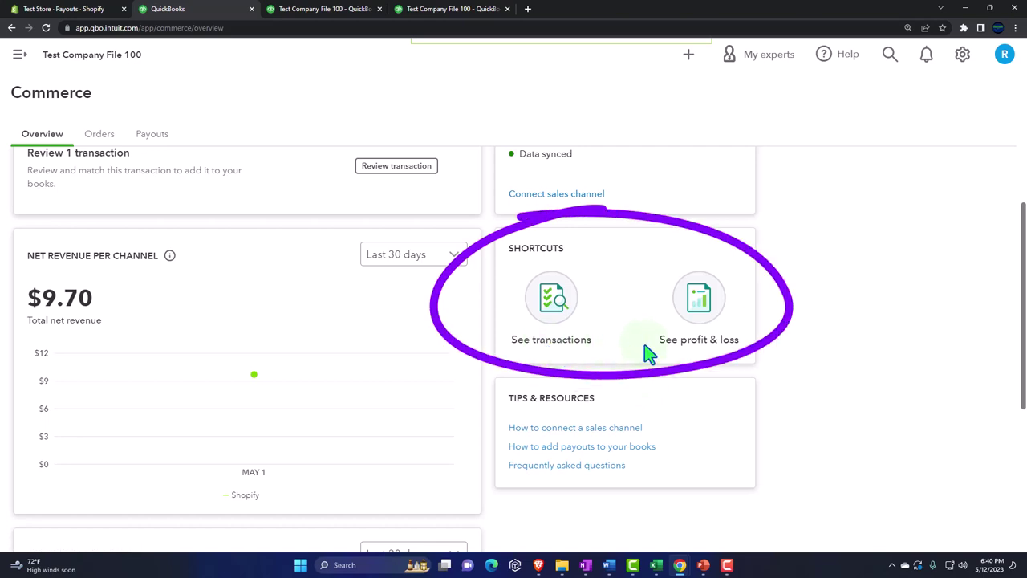
Review the Commerce tips and resources, check total sales in Shopify's Analytics, and return to QuickBooks to compare the net revenue per channel.
{"action": "scroll", "coordinate": [638, 352], "scroll_direction": "down", "scroll_amount": 2}
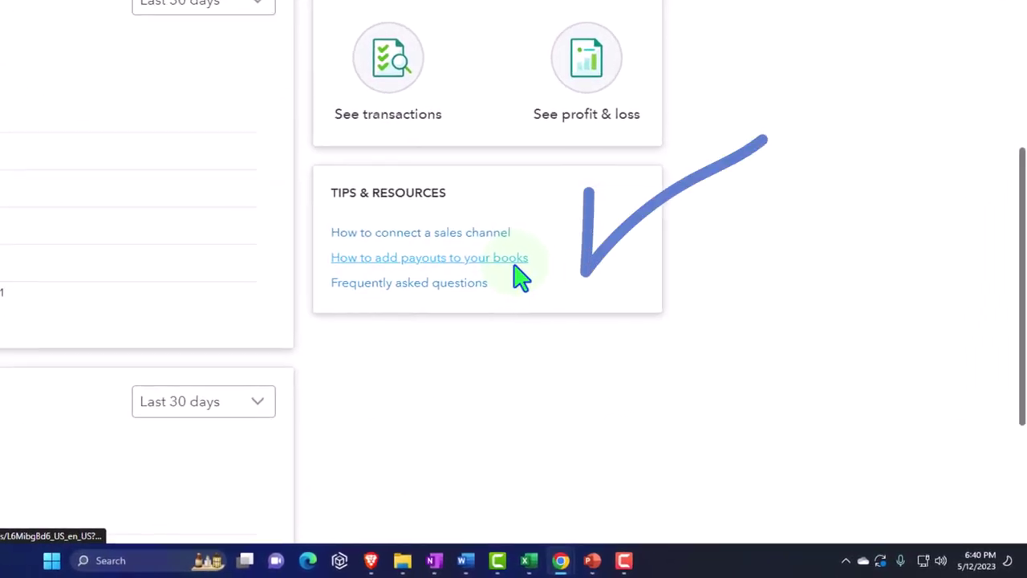
{"action": "scroll", "coordinate": [561, 301], "scroll_direction": "up", "scroll_amount": 3}
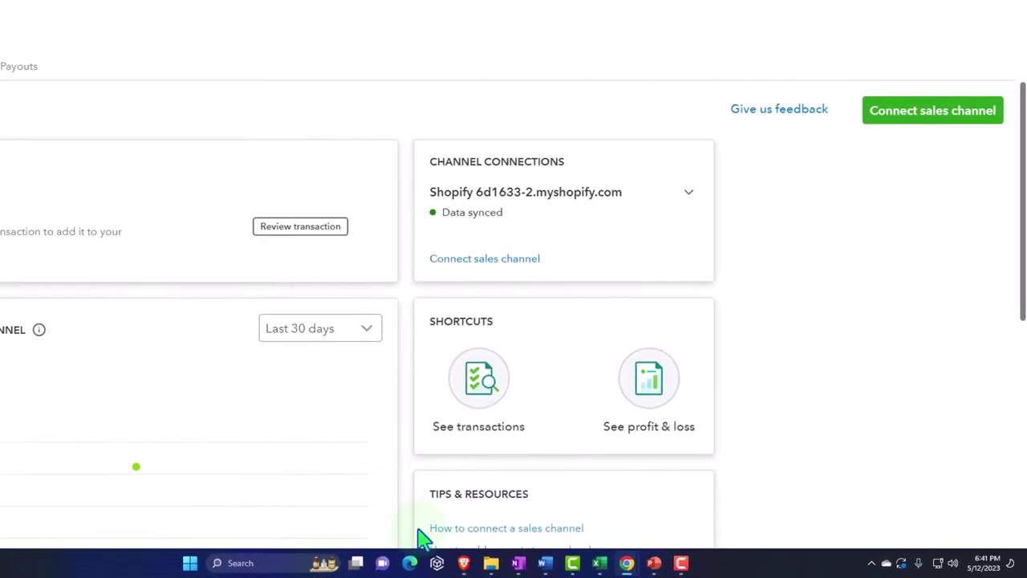
{"action": "left_click", "coordinate": [92, 10]}
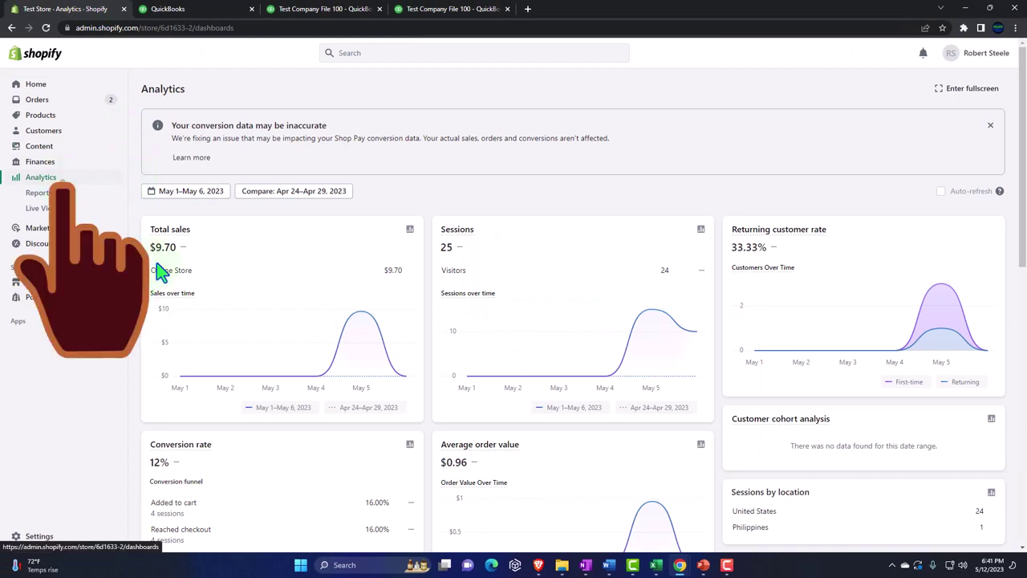
{"action": "left_click", "coordinate": [180, 14]}
{"action": "scroll", "coordinate": [268, 360], "scroll_direction": "down", "scroll_amount": 3}
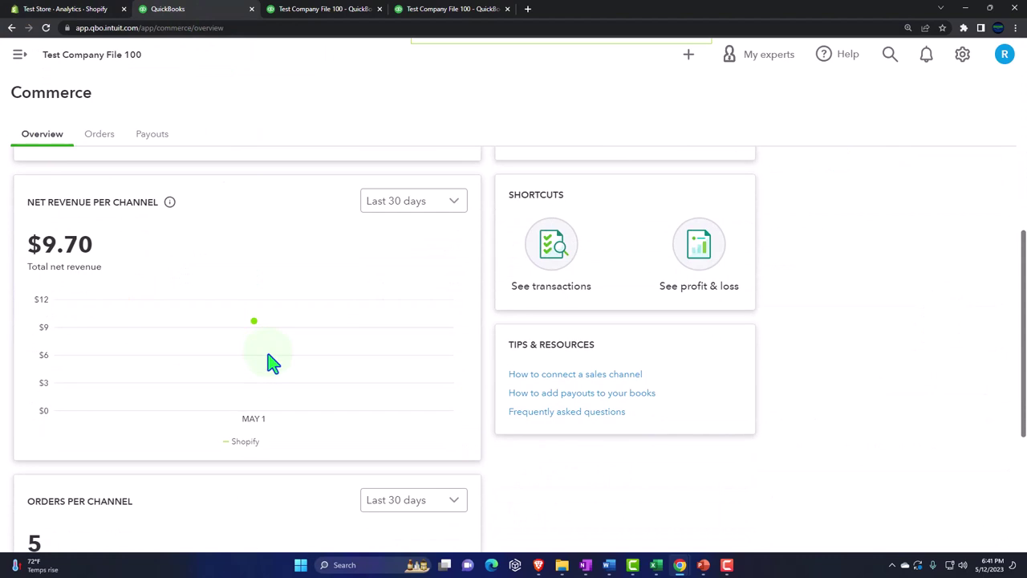
{"action": "mouse_move", "coordinate": [271, 363]}
{"action": "scroll", "coordinate": [273, 365], "scroll_direction": "up", "scroll_amount": 2}
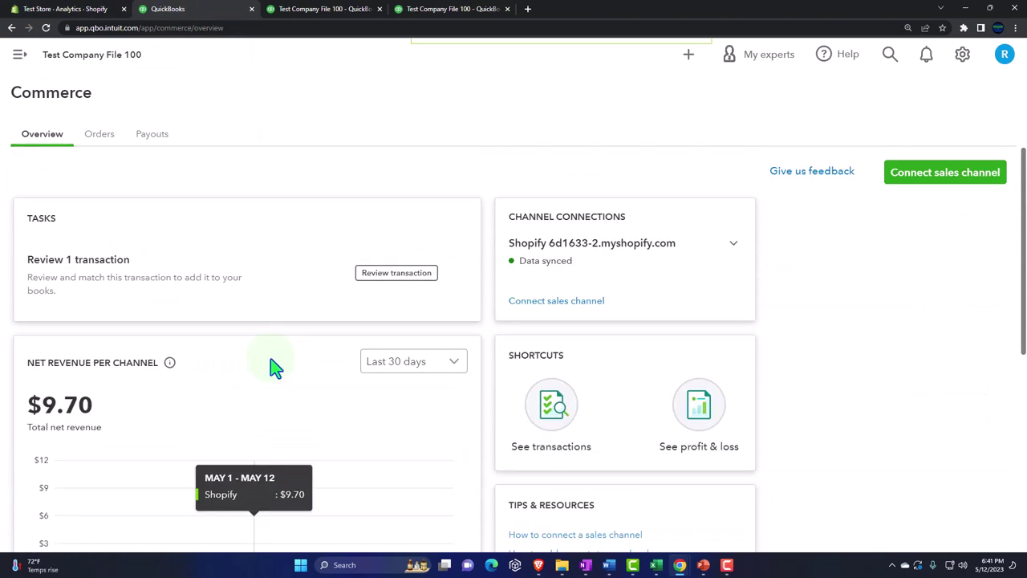
Open the Commerce sales orders, view the transaction forms available for manual entry such as the sales receipt, and dismiss the list.
{"action": "left_click", "coordinate": [100, 137]}
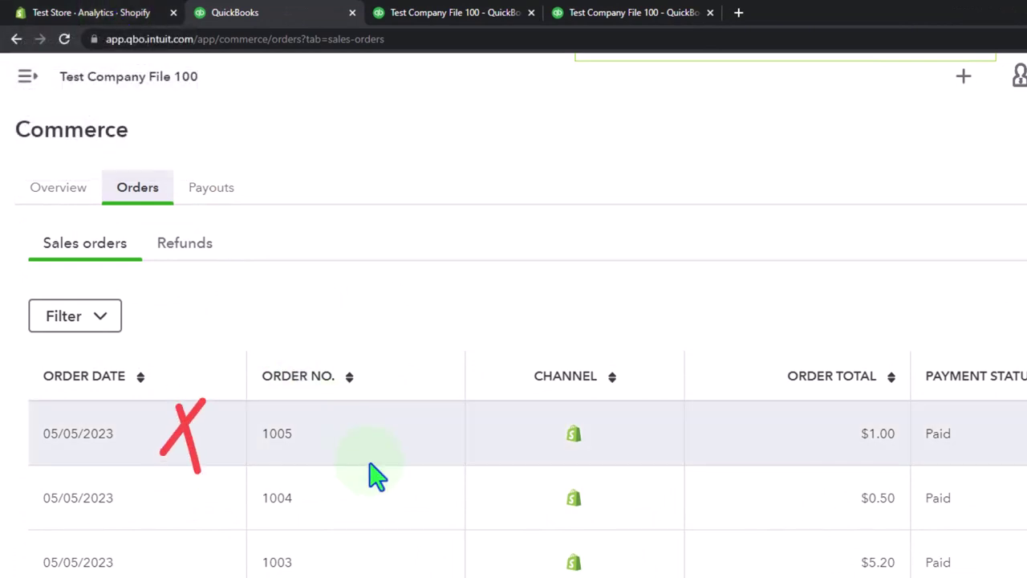
{"action": "left_click", "coordinate": [18, 79]}
{"action": "left_click", "coordinate": [89, 154]}
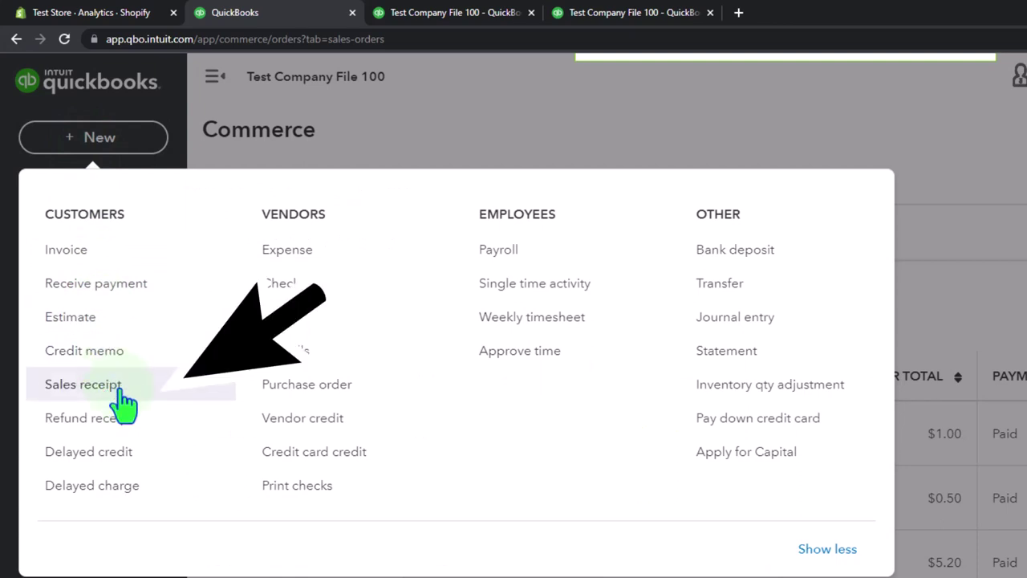
{"action": "left_click", "coordinate": [213, 78]}
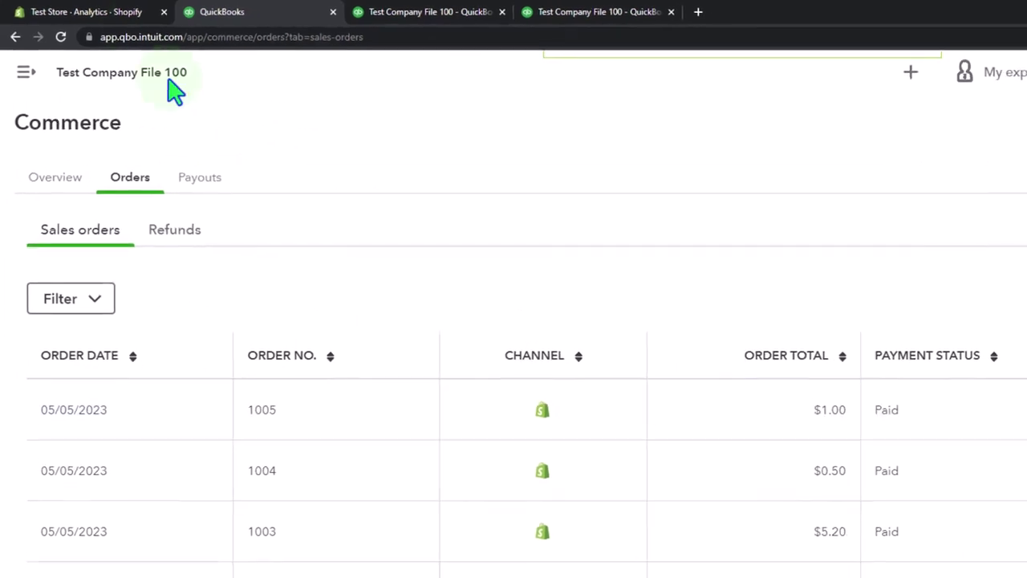
Switch to Shopify, open the Total sales report, and compare its orders with the sales orders in QuickBooks.
{"action": "left_click", "coordinate": [90, 12]}
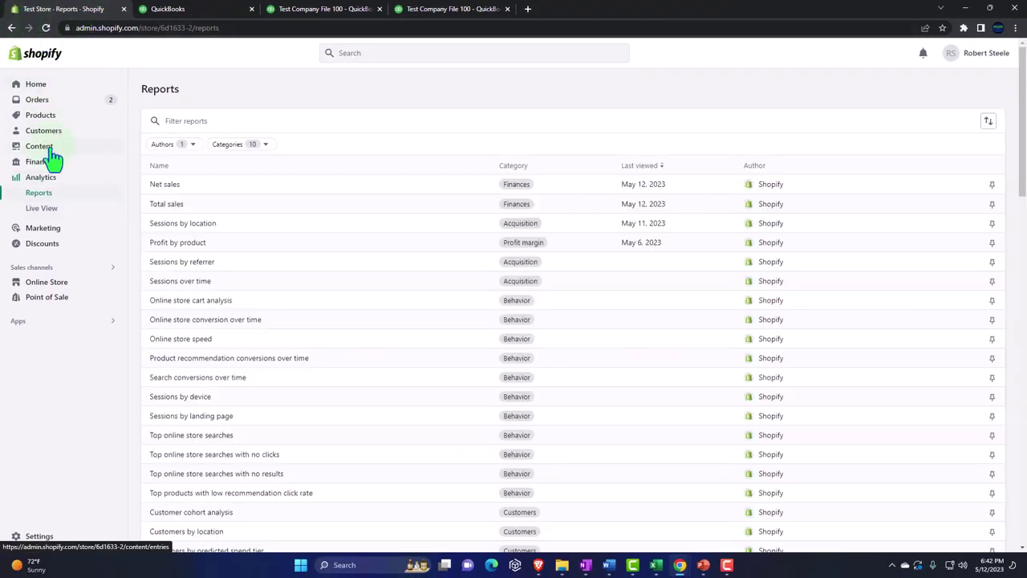
{"action": "left_click", "coordinate": [166, 204]}
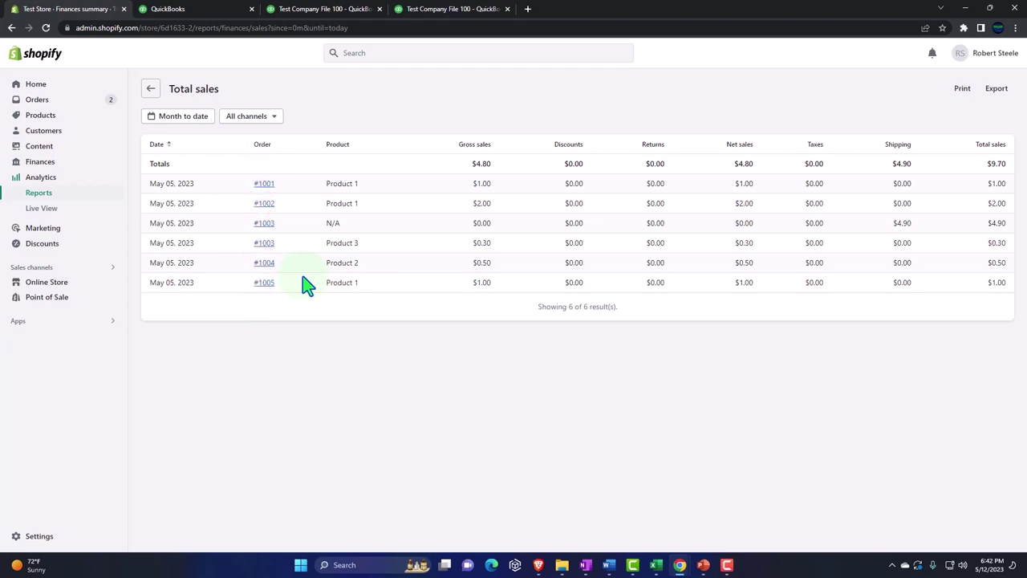
{"action": "left_click", "coordinate": [205, 13]}
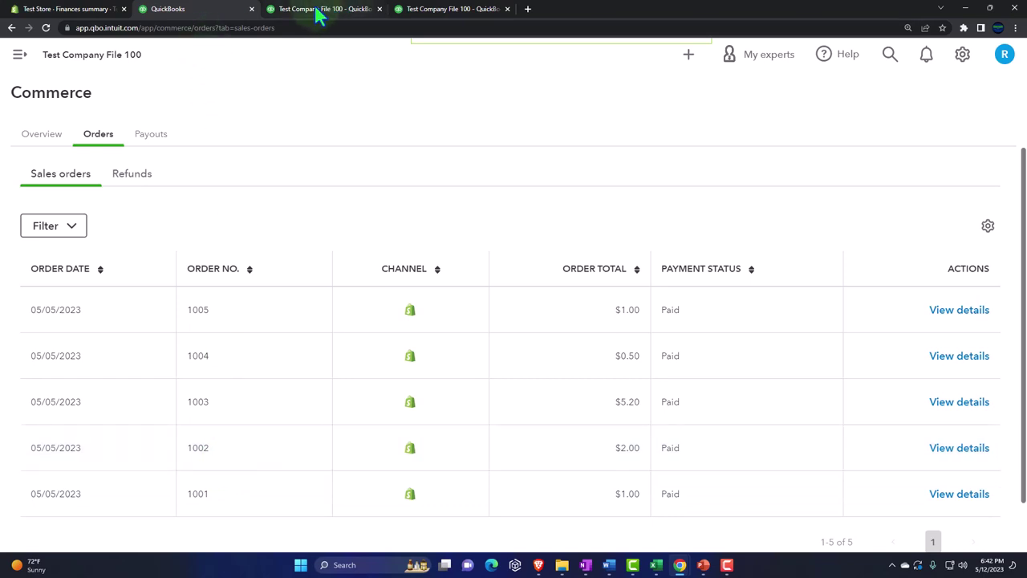
{"action": "left_click", "coordinate": [66, 11]}
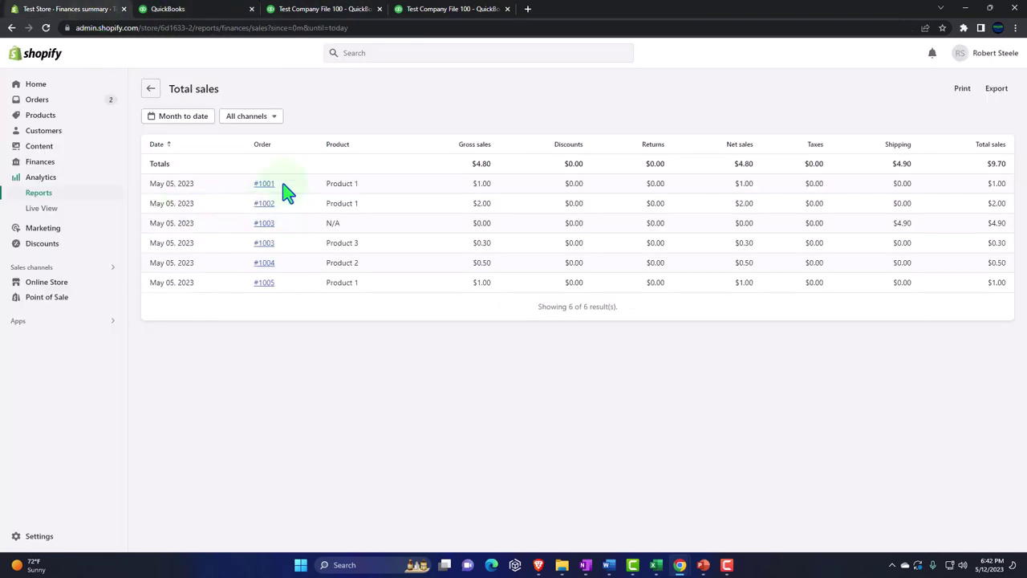
Return to QuickBooks and check the refunds in the Commerce orders before going back to the sales orders.
{"action": "left_click", "coordinate": [201, 9]}
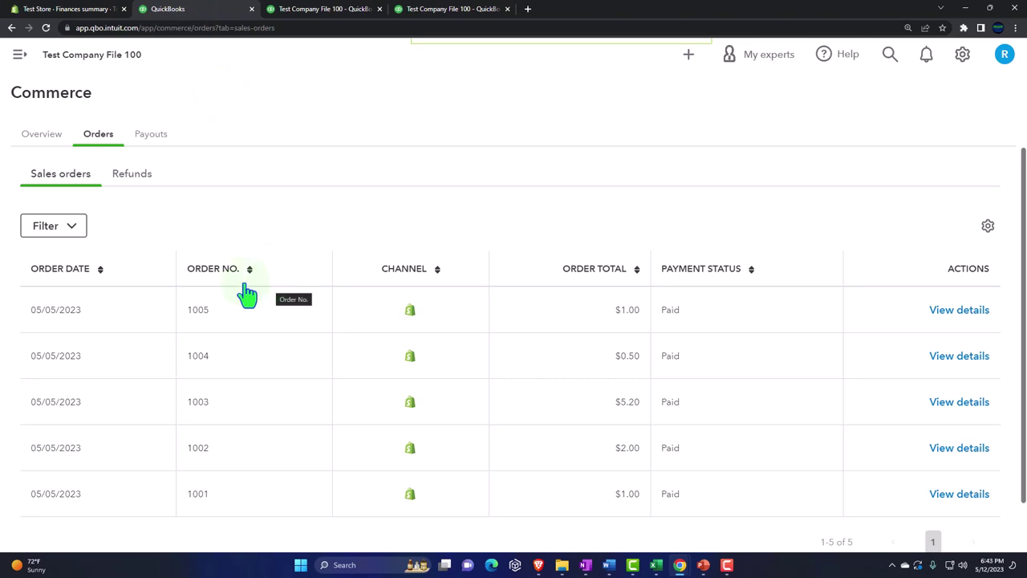
{"action": "left_click", "coordinate": [139, 181]}
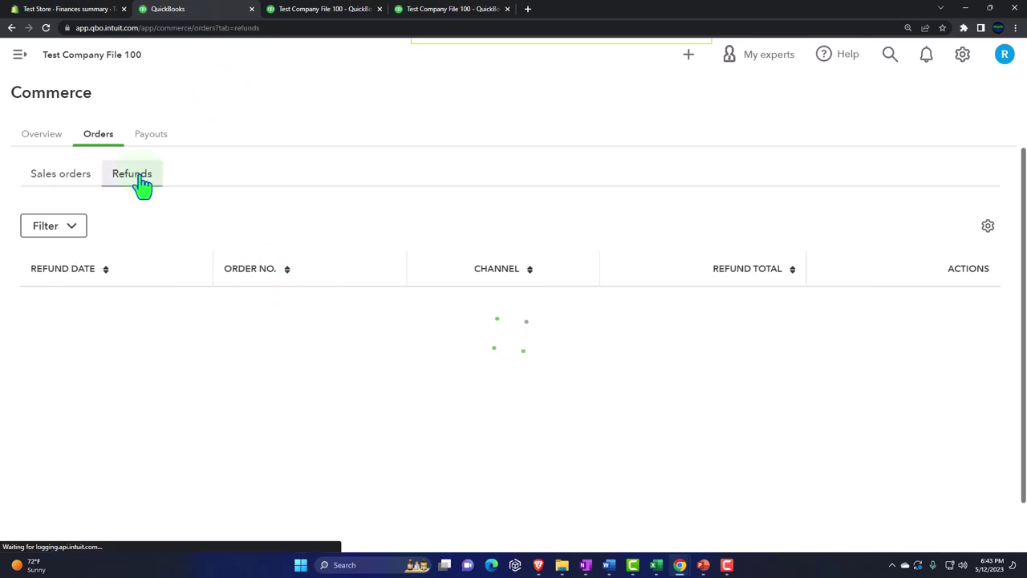
{"action": "left_click", "coordinate": [73, 187]}
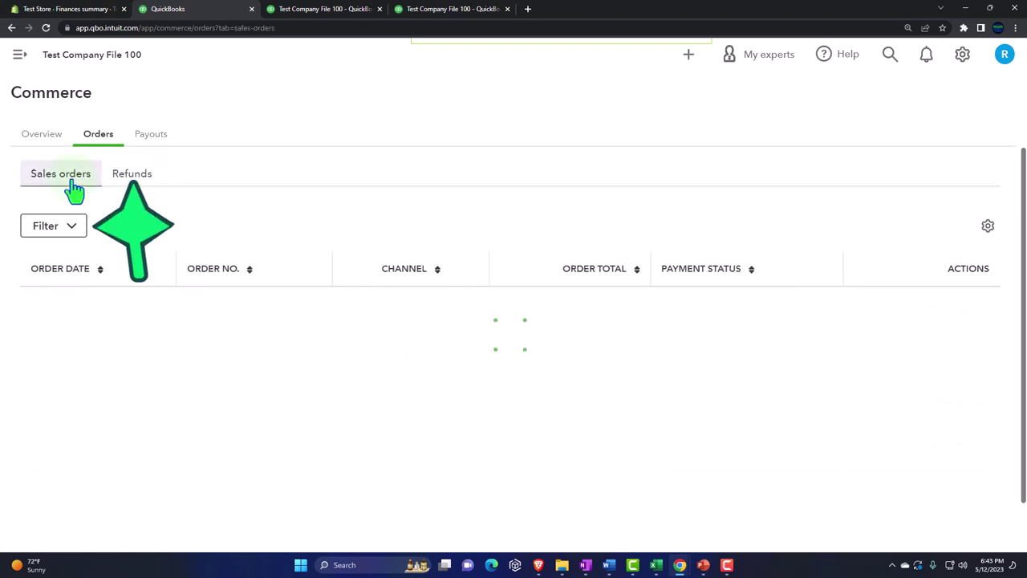
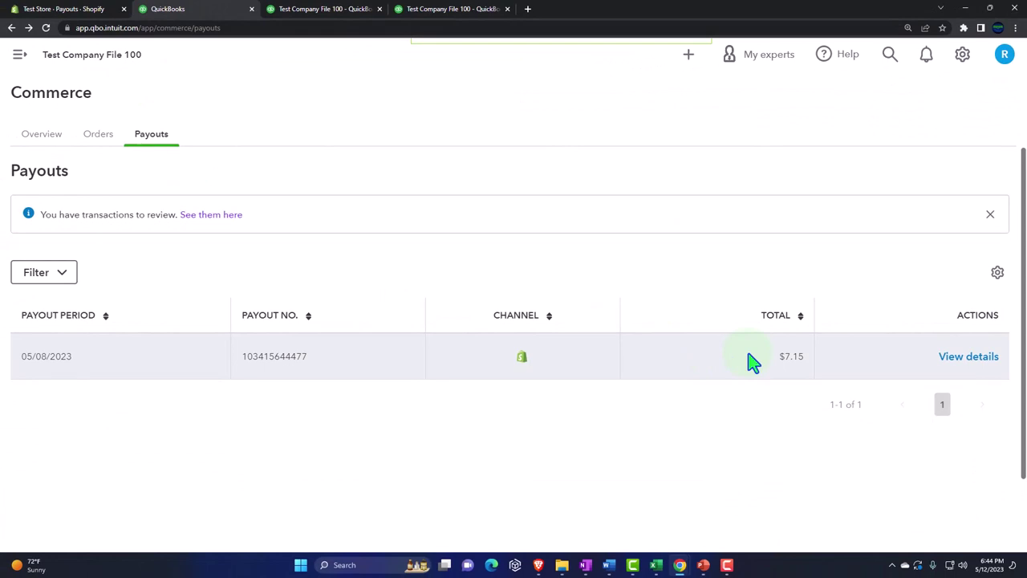
Open the details of the 05/08/2023 payout, and switch to the Excel worksheet to examine its journal entries and trial balances.
{"action": "left_click", "coordinate": [947, 359]}
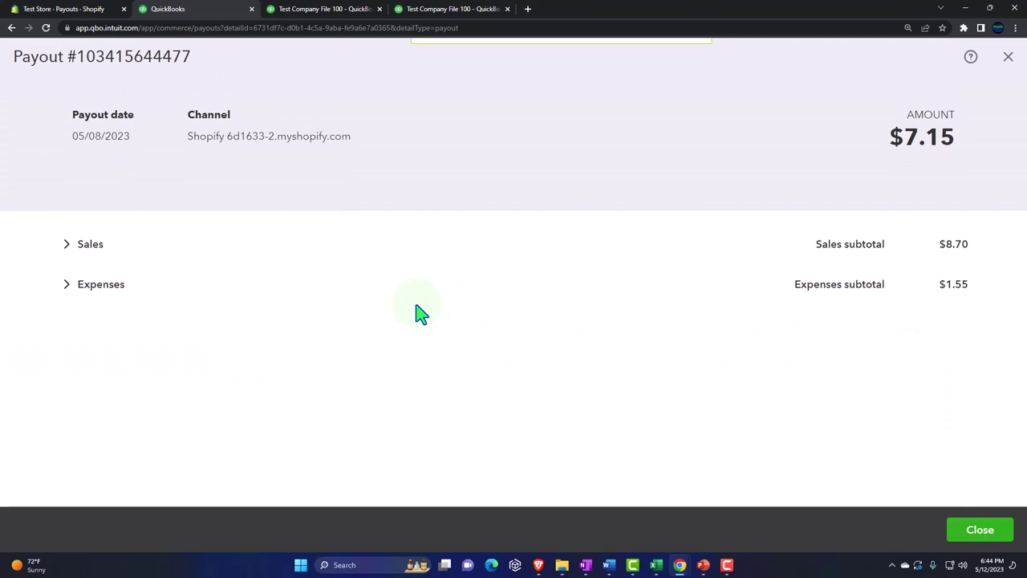
{"action": "left_click", "coordinate": [655, 565]}
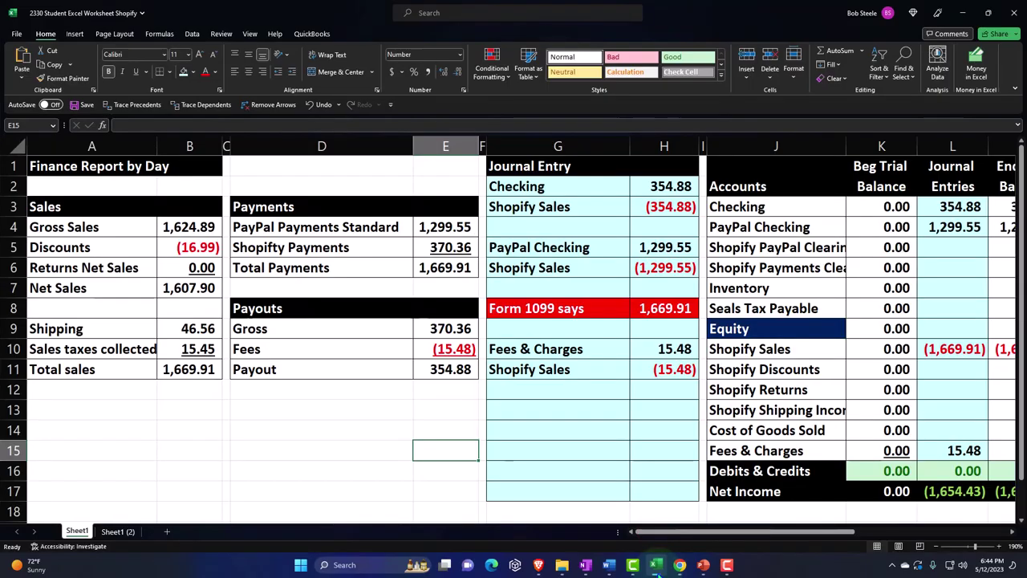
{"action": "left_click", "coordinate": [550, 336]}
{"action": "key", "text": "Right"}
{"action": "key", "text": "Right"}
{"action": "key", "text": "Right"}
{"action": "key", "text": "Right"}
{"action": "key", "text": "Right"}
{"action": "key", "text": "Right"}
{"action": "key", "text": "Right"}
{"action": "key", "text": "Right"}
{"action": "key", "text": "Right"}
{"action": "key", "text": "Right"}
{"action": "key", "text": "Right"}
{"action": "key", "text": "Right"}
{"action": "key", "text": "Right"}
{"action": "key", "text": "Right"}
{"action": "key", "text": "Right"}
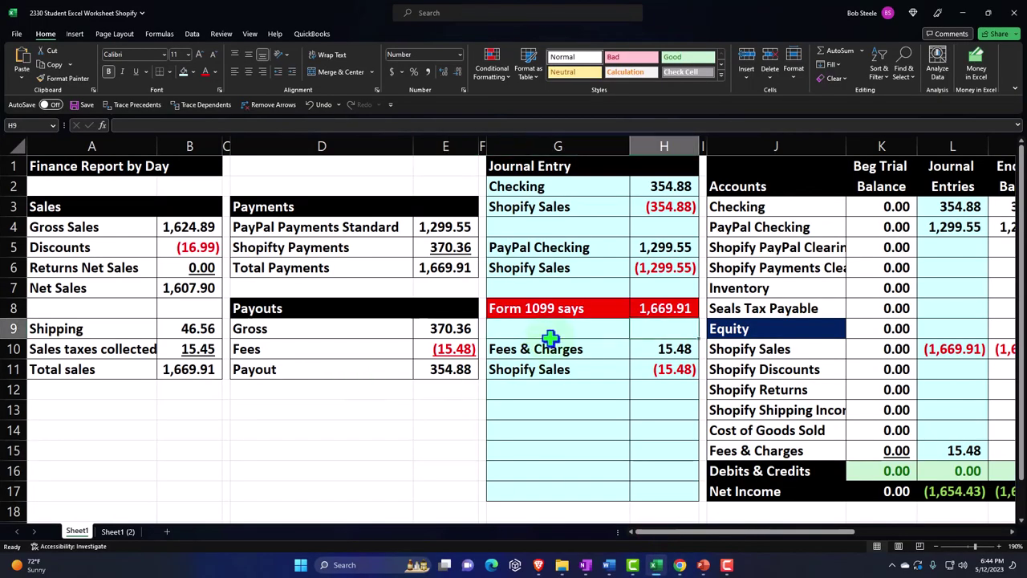
{"action": "key", "text": "Right"}
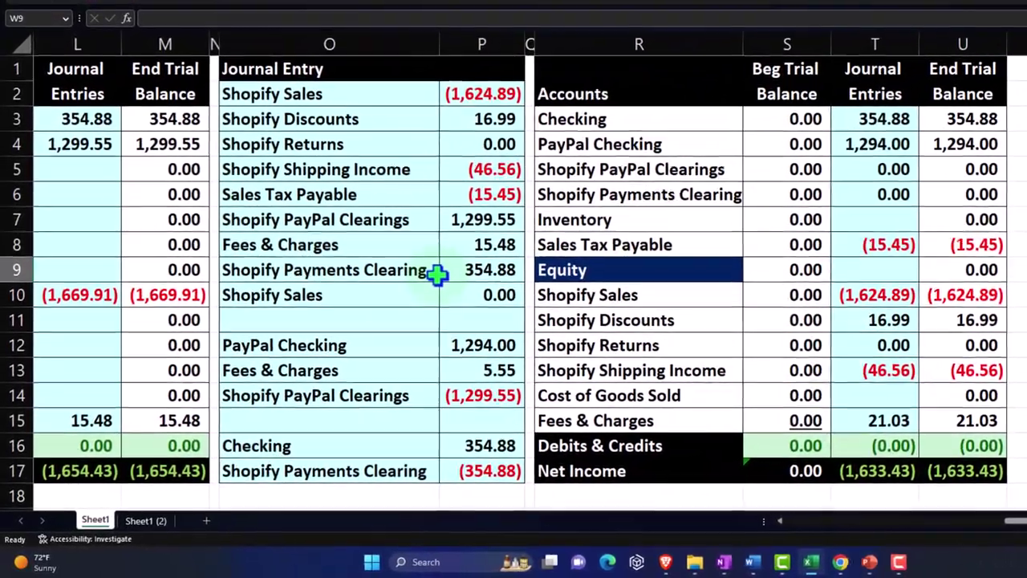
{"action": "left_click", "coordinate": [386, 308]}
{"action": "key", "text": "Left"}
{"action": "key", "text": "Left"}
{"action": "key", "text": "Left"}
{"action": "key", "text": "Left"}
{"action": "key", "text": "Left"}
{"action": "key", "text": "Left"}
{"action": "key", "text": "Left"}
{"action": "key", "text": "Left"}
{"action": "key", "text": "Left"}
{"action": "key", "text": "Left"}
{"action": "key", "text": "Left"}
{"action": "key", "text": "Left"}
{"action": "key", "text": "Left"}
{"action": "key", "text": "Left"}
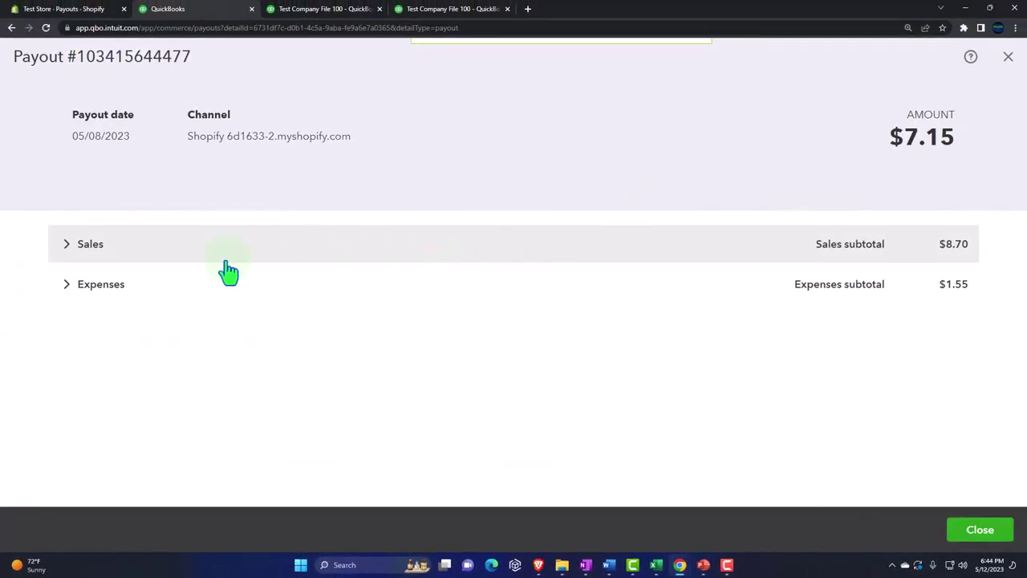
Expand the sales and expenses of the 05/08/2023 payout in QuickBooks and examine the individual orders and selling fees.
{"action": "left_click", "coordinate": [72, 254]}
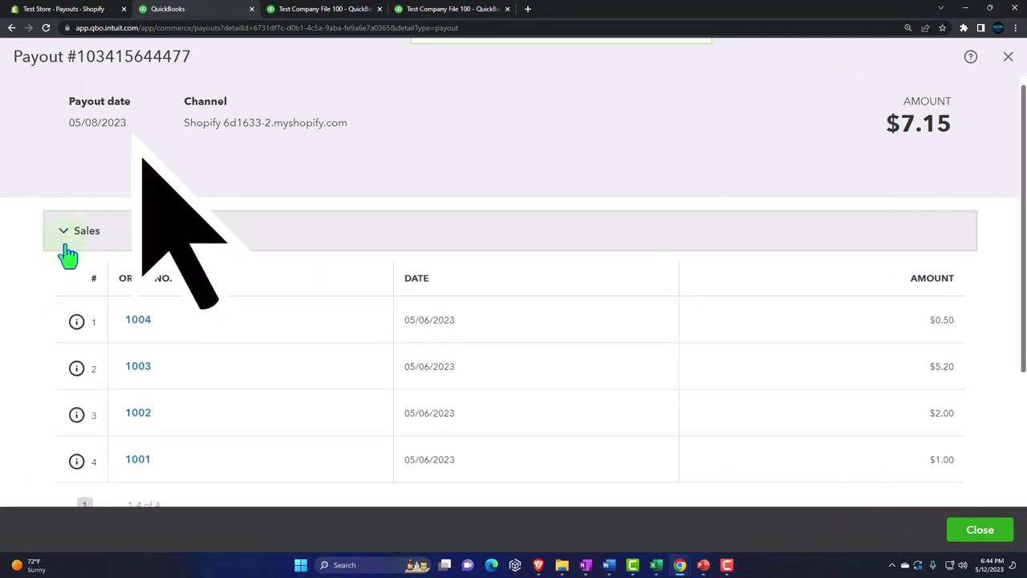
{"action": "scroll", "coordinate": [68, 255], "scroll_direction": "down", "scroll_amount": 2}
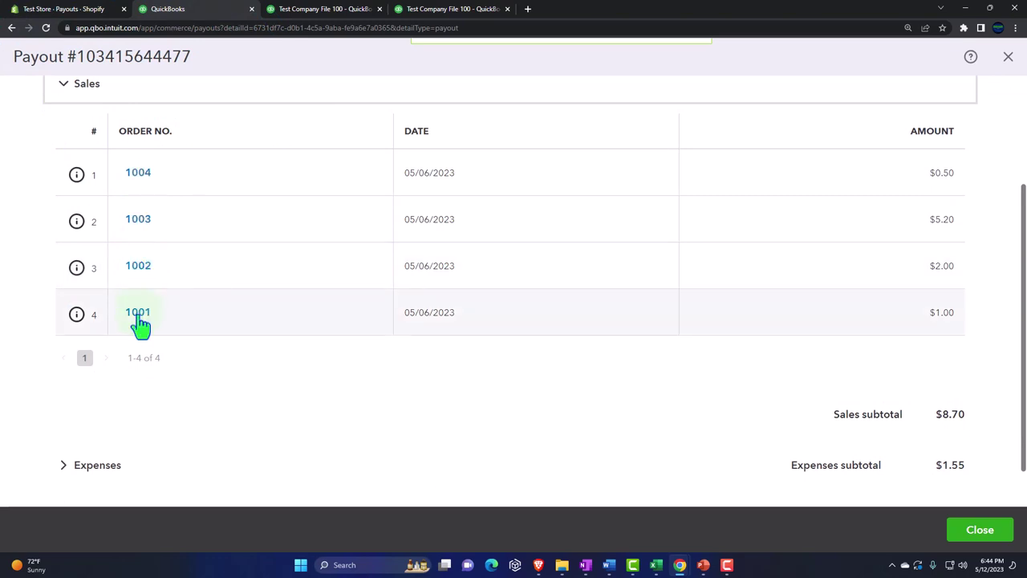
{"action": "scroll", "coordinate": [140, 321], "scroll_direction": "down", "scroll_amount": 1}
{"action": "left_click", "coordinate": [67, 427]}
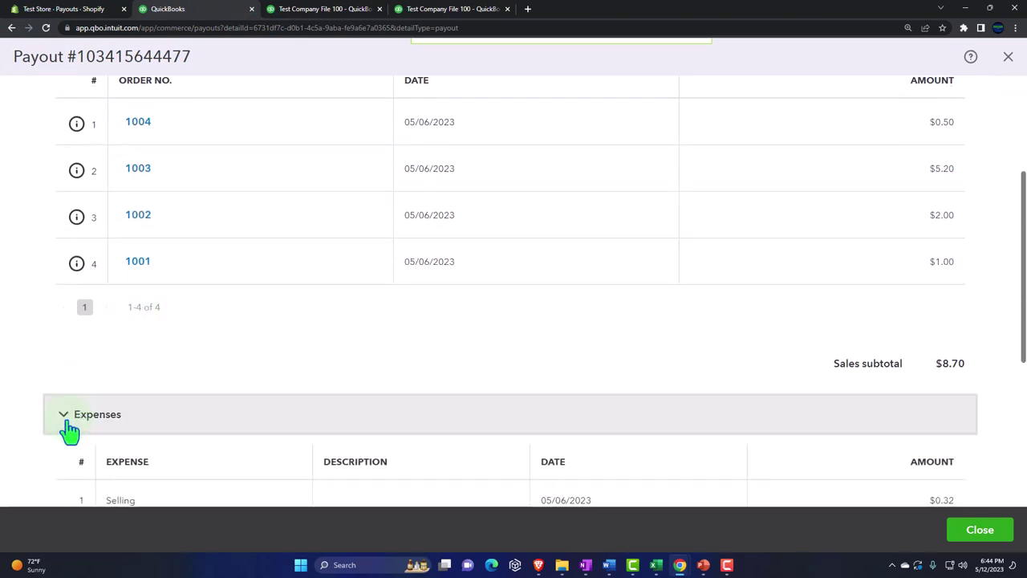
{"action": "scroll", "coordinate": [69, 431], "scroll_direction": "down", "scroll_amount": 3}
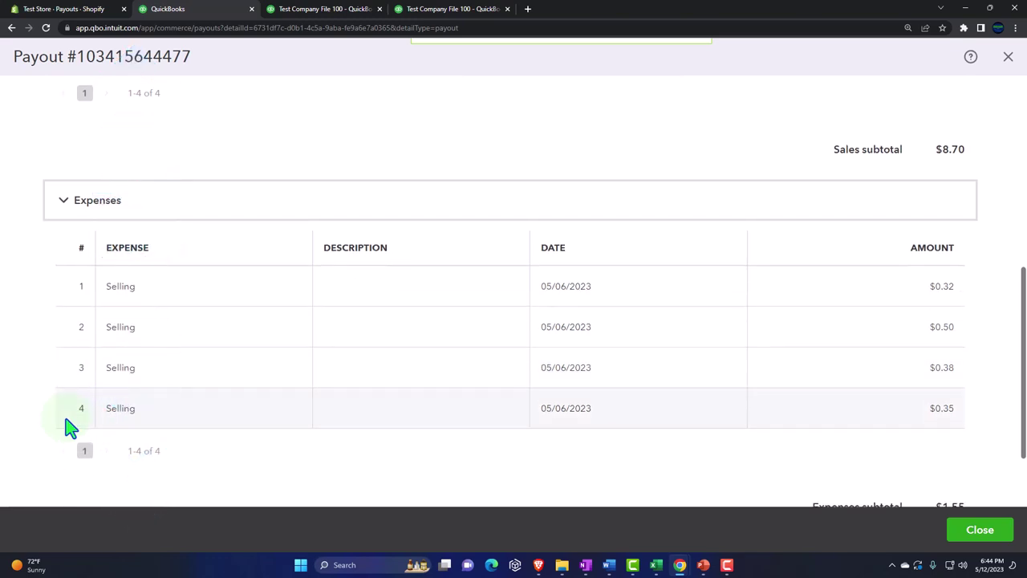
{"action": "scroll", "coordinate": [70, 429], "scroll_direction": "down", "scroll_amount": 2}
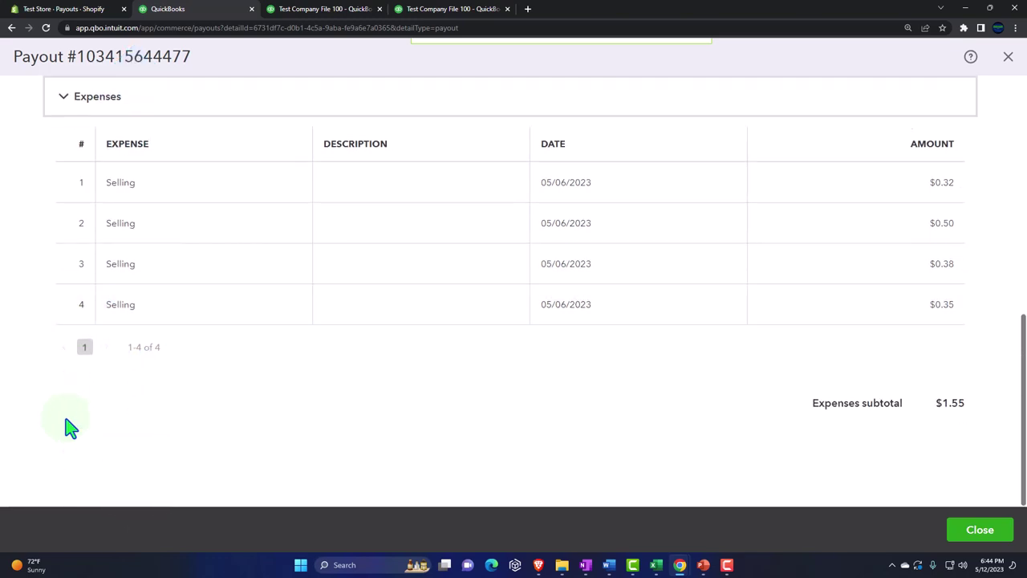
Switch to Shopify and reopen the Total sales report from the Analytics reports to examine the sales by order.
{"action": "left_click", "coordinate": [69, 10]}
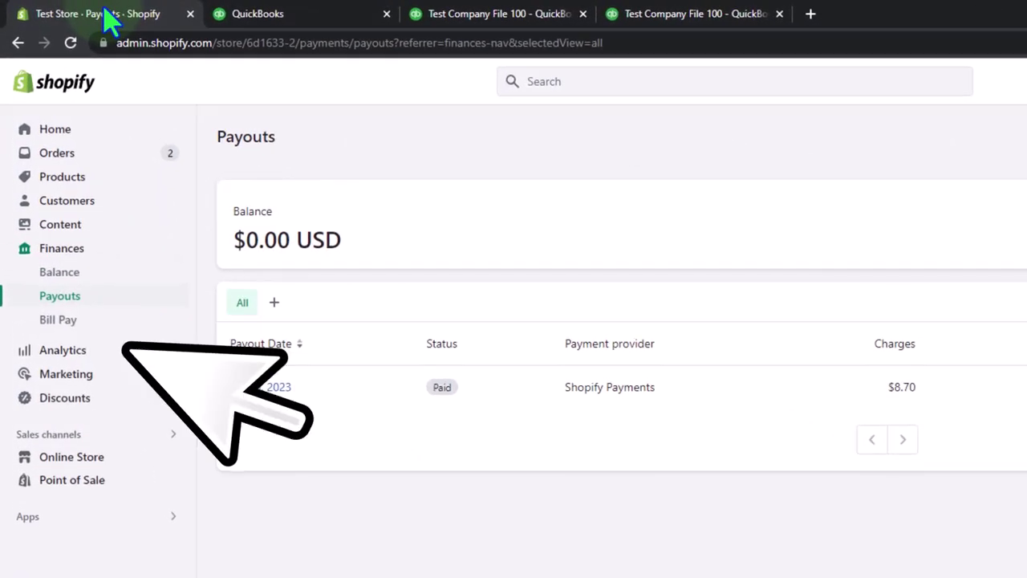
{"action": "left_click", "coordinate": [64, 351]}
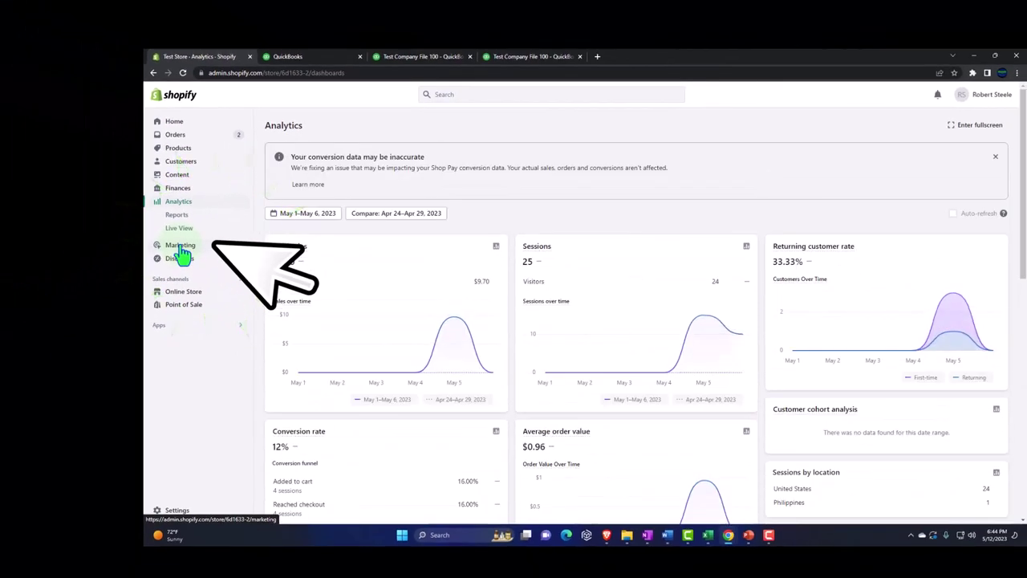
{"action": "left_click", "coordinate": [178, 220]}
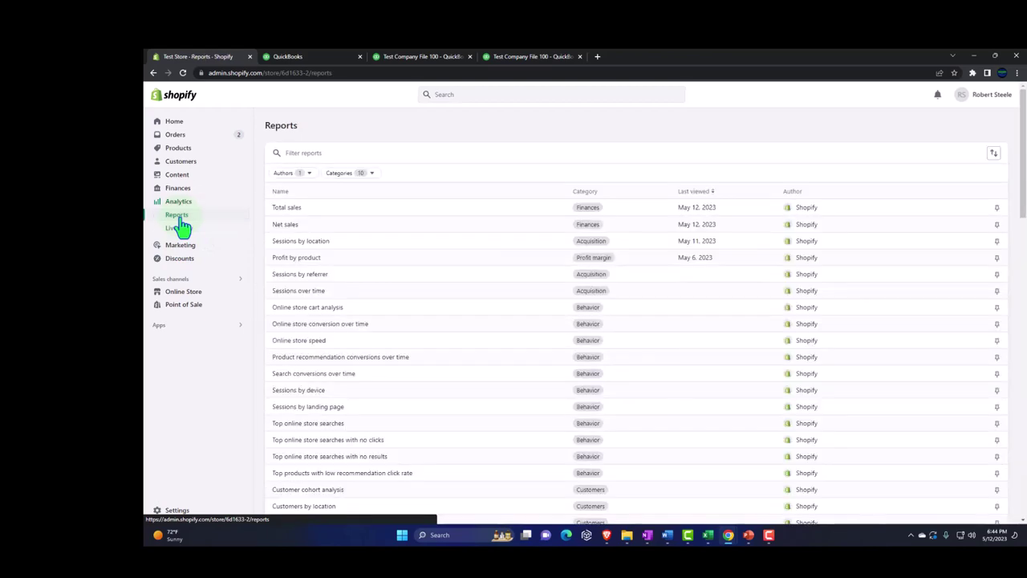
{"action": "left_click", "coordinate": [294, 213]}
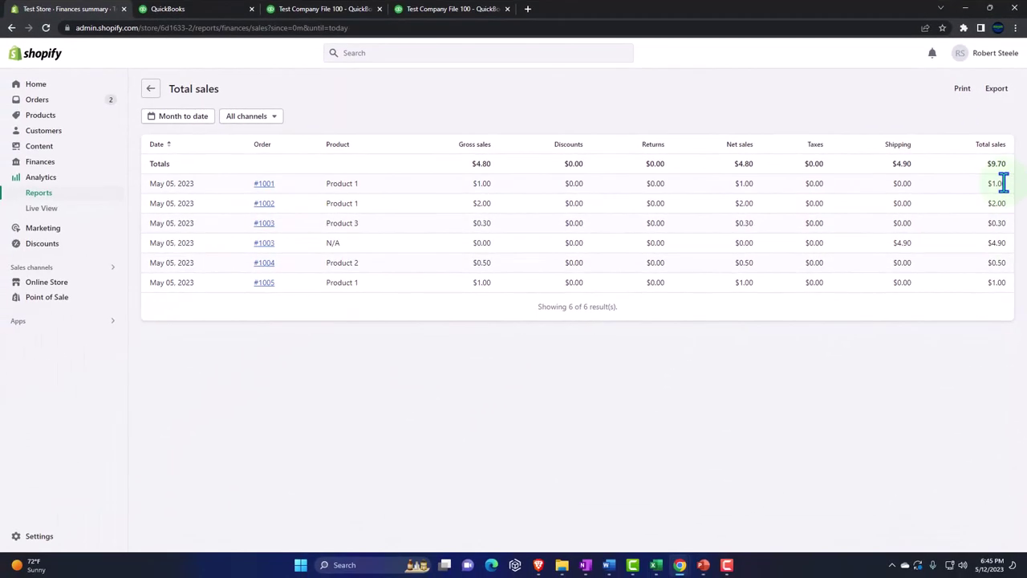
Return to the payout details in QuickBooks and examine the included orders and the sales subtotal against the Shopify report.
{"action": "left_click", "coordinate": [200, 10]}
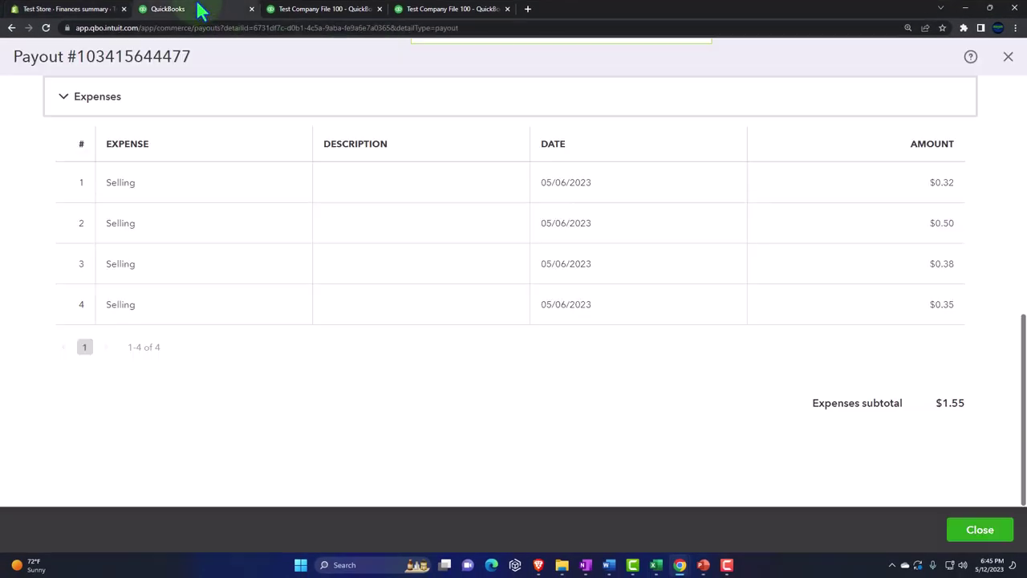
{"action": "scroll", "coordinate": [240, 339], "scroll_direction": "up", "scroll_amount": 4}
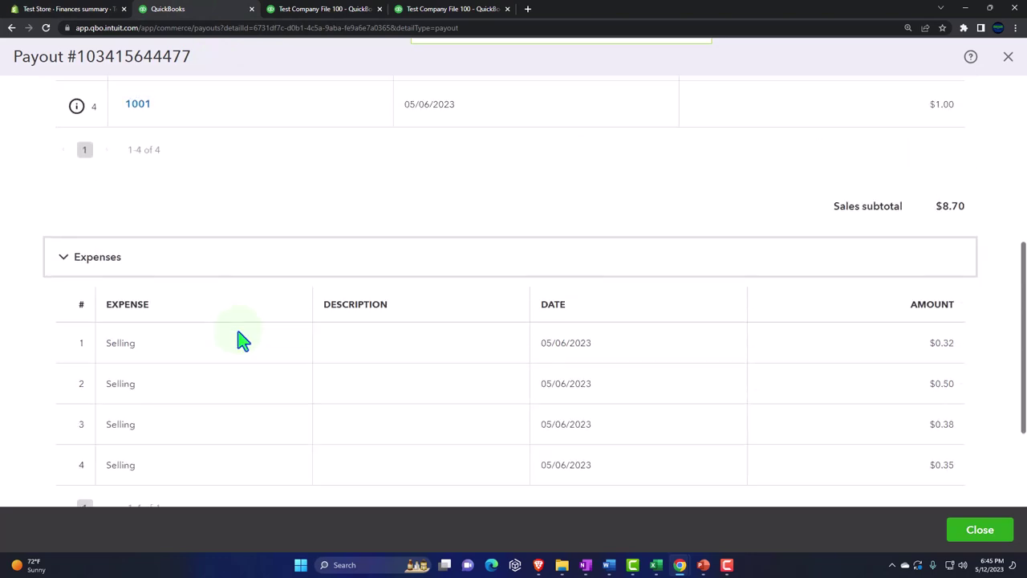
{"action": "scroll", "coordinate": [969, 385], "scroll_direction": "up", "scroll_amount": 1}
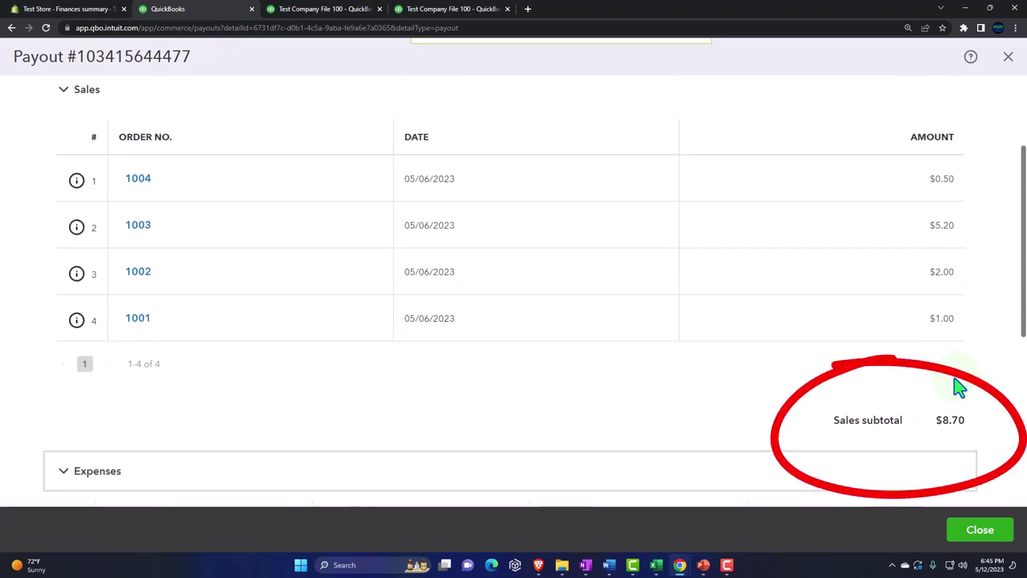
Switch to Shopify and open the Payouts page under Finances to examine the May 9, 2023 payout's charges, fees and total.
{"action": "left_click", "coordinate": [96, 9]}
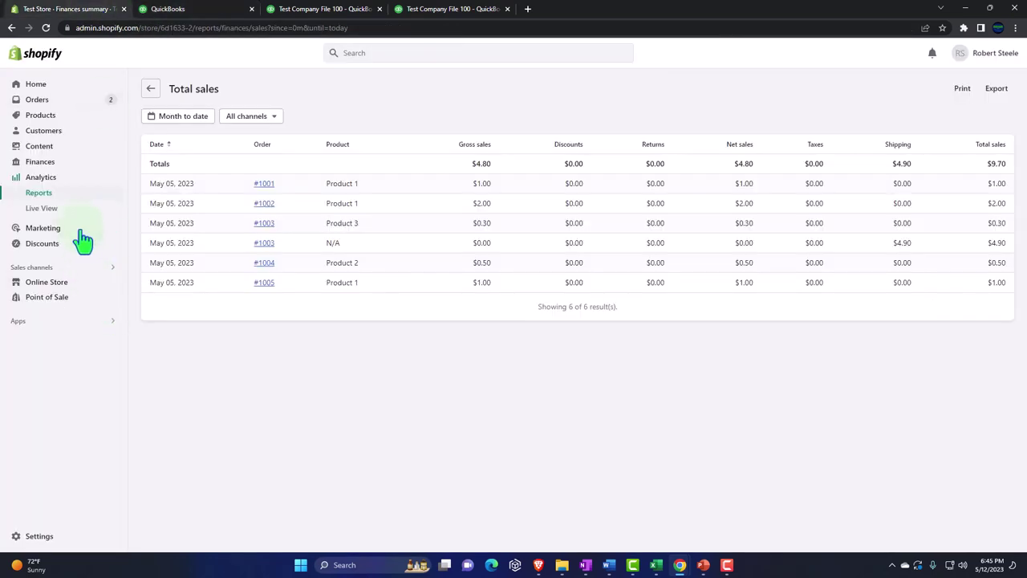
{"action": "left_click", "coordinate": [44, 163]}
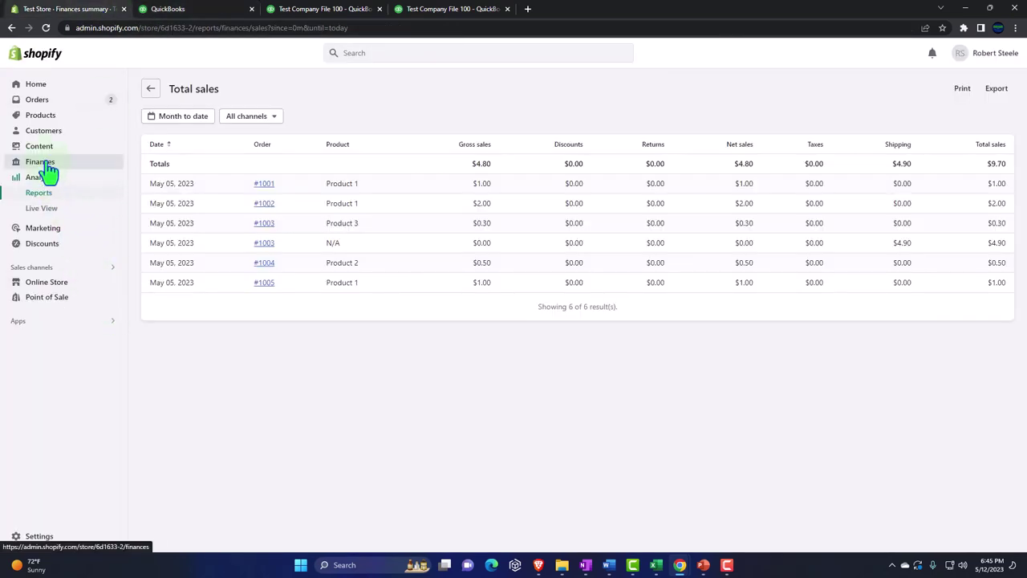
{"action": "left_click", "coordinate": [39, 193]}
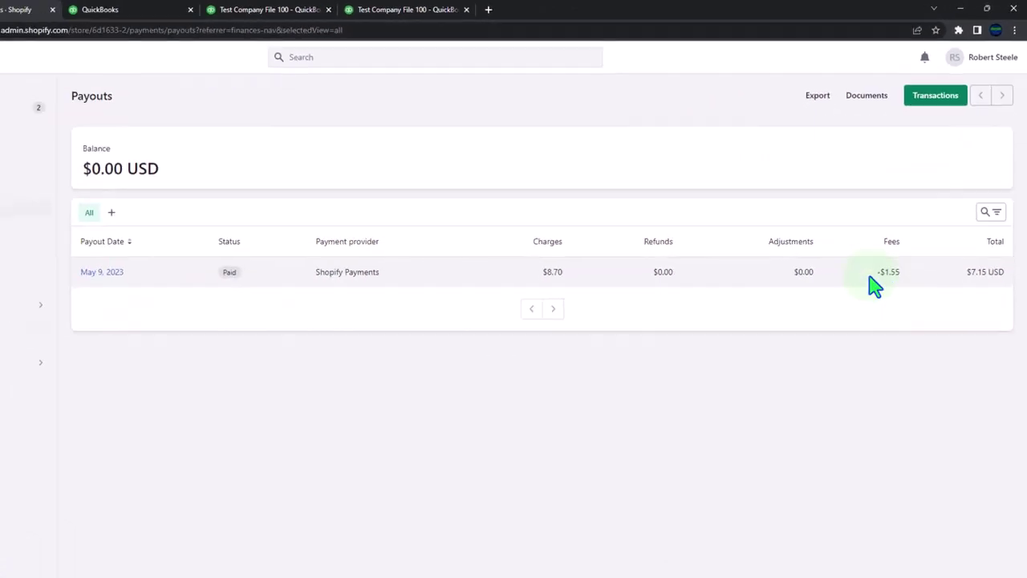
Return to the payout details in QuickBooks, examine the expenses subtotal and payout amount against Shopify, and close the details.
{"action": "left_click", "coordinate": [117, 12]}
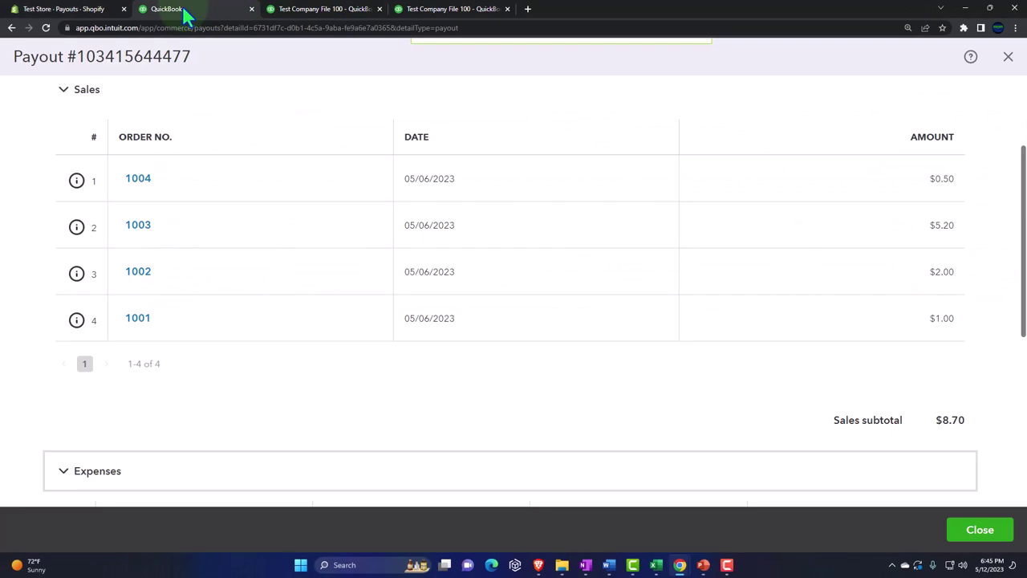
{"action": "scroll", "coordinate": [562, 257], "scroll_direction": "down", "scroll_amount": 5}
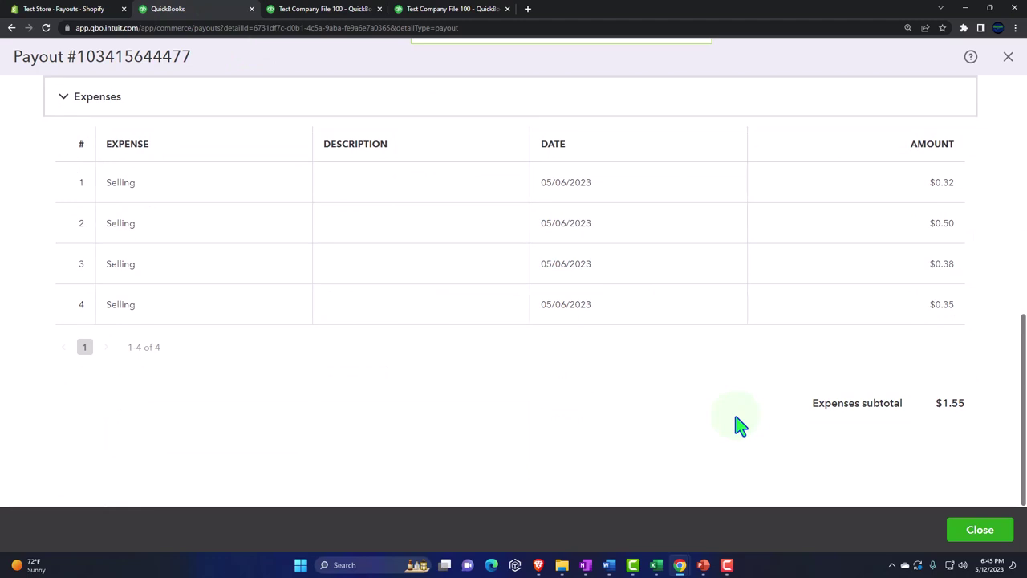
{"action": "scroll", "coordinate": [350, 390], "scroll_direction": "up", "scroll_amount": 10}
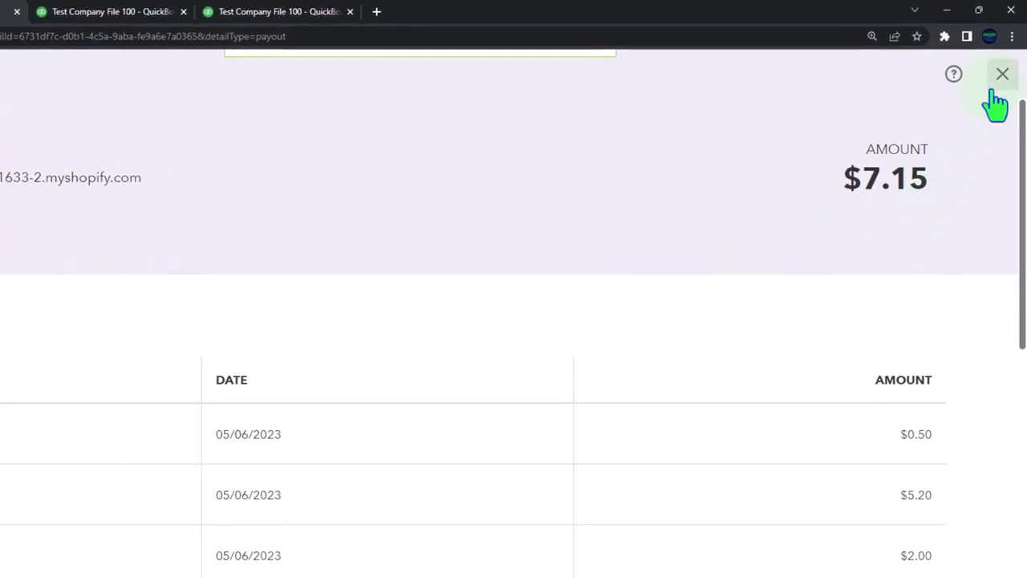
{"action": "left_click", "coordinate": [999, 83]}
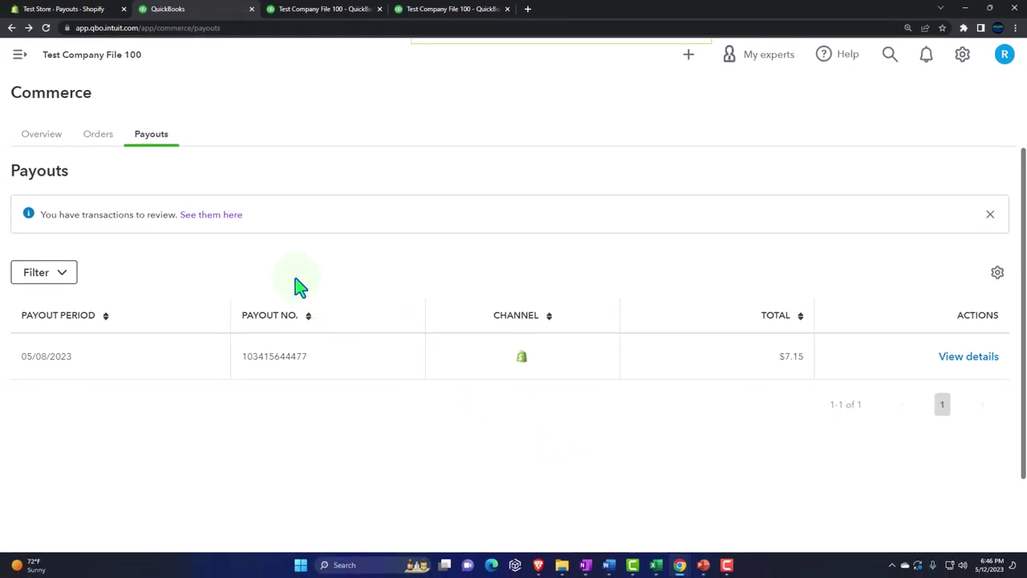
Open the app transactions awaiting review from the notice on the Commerce payouts page.
{"action": "left_click", "coordinate": [202, 217]}
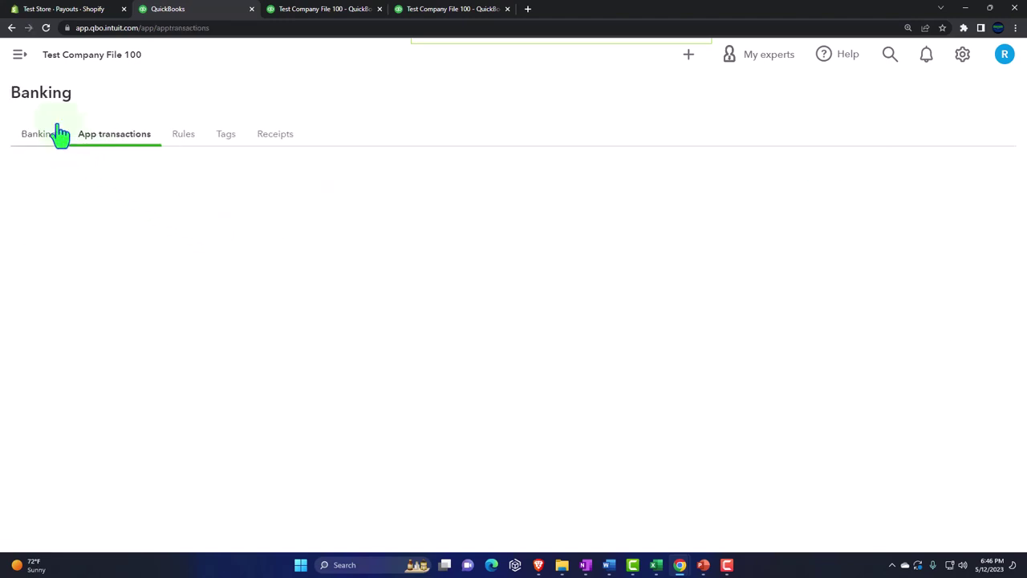
{"action": "left_click", "coordinate": [20, 54]}
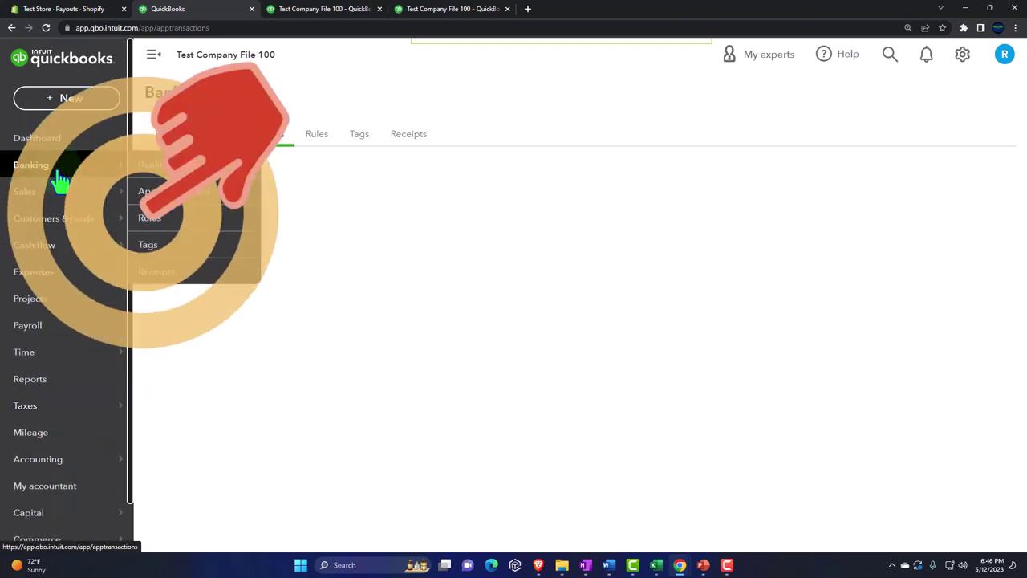
{"action": "left_click", "coordinate": [151, 65]}
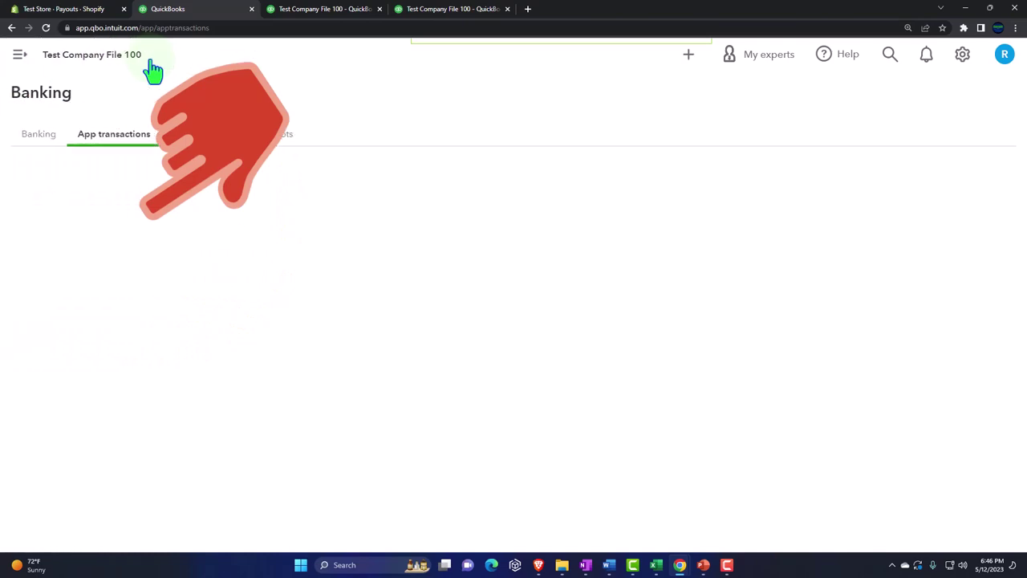
Open the bank transactions and examine the Checking account's review list against the payout listed in Shopify.
{"action": "left_click", "coordinate": [42, 138]}
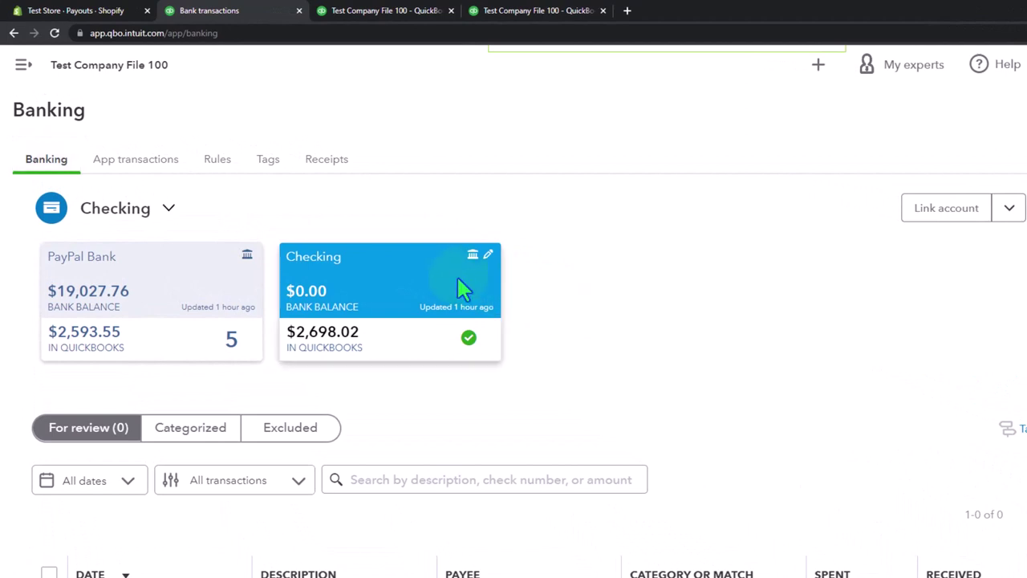
{"action": "scroll", "coordinate": [459, 287], "scroll_direction": "down", "scroll_amount": 2}
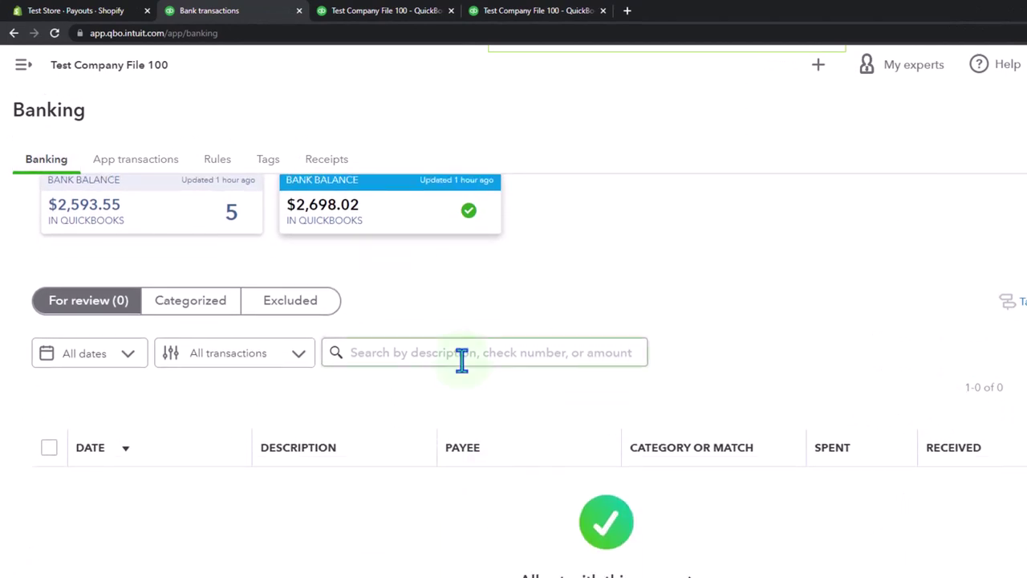
{"action": "left_click", "coordinate": [63, 11]}
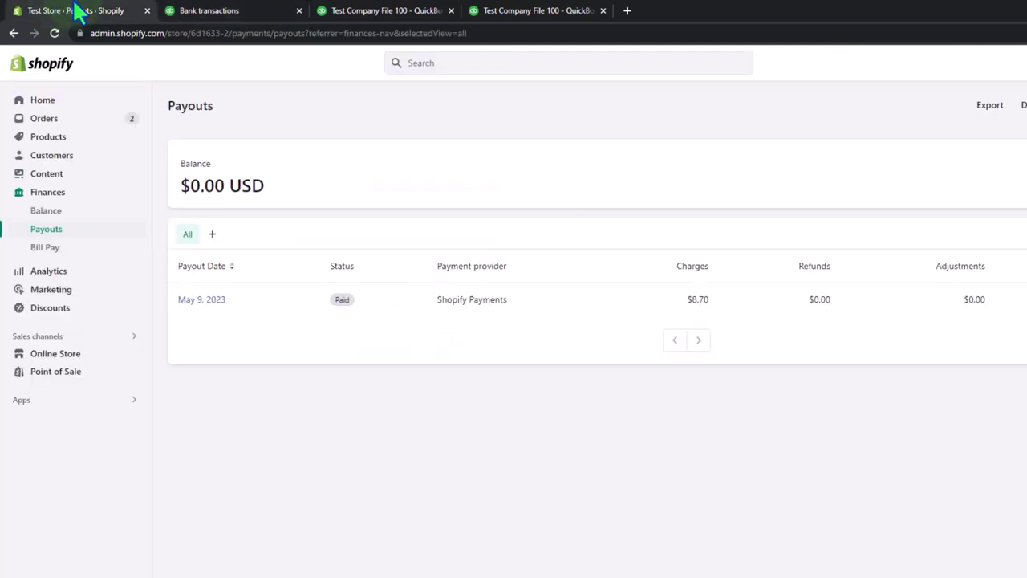
{"action": "left_click", "coordinate": [195, 14]}
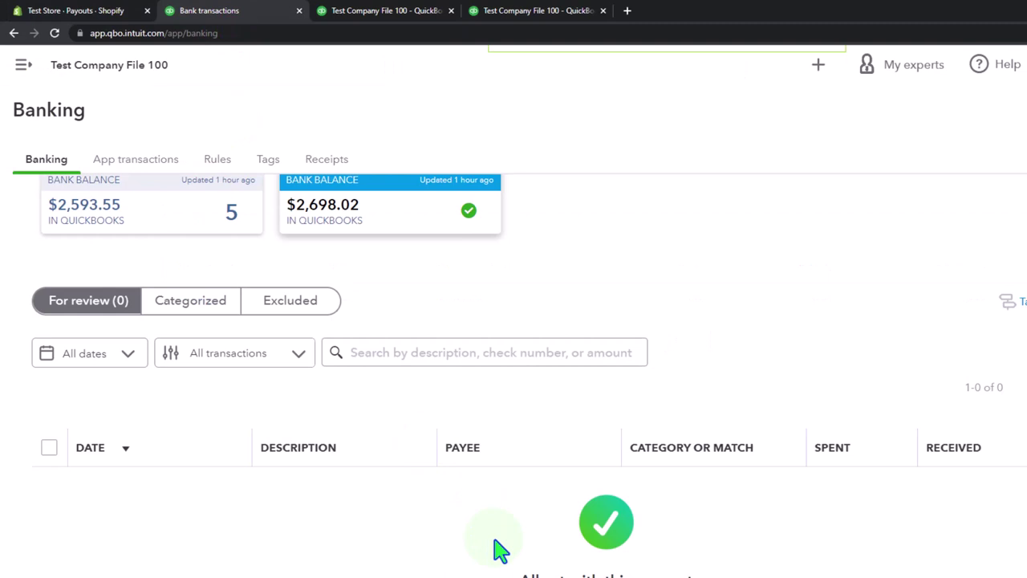
{"action": "scroll", "coordinate": [499, 549], "scroll_direction": "up", "scroll_amount": 2}
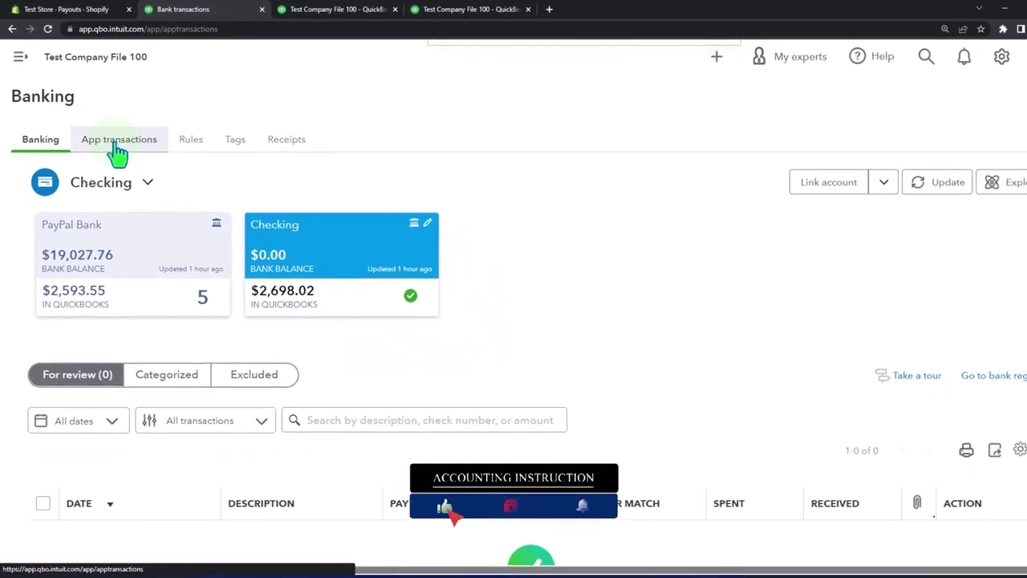
Return to the app transactions, view the available connections, and expand the 05/09/2023 Shopify Commerce payout to examine its breakdown.
{"action": "left_click", "coordinate": [125, 154]}
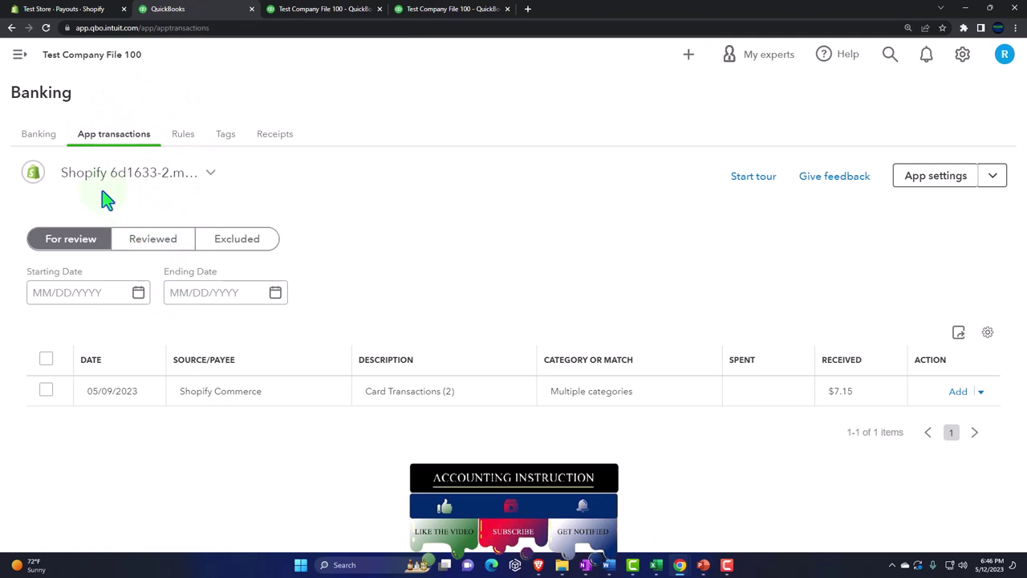
{"action": "left_click", "coordinate": [216, 183]}
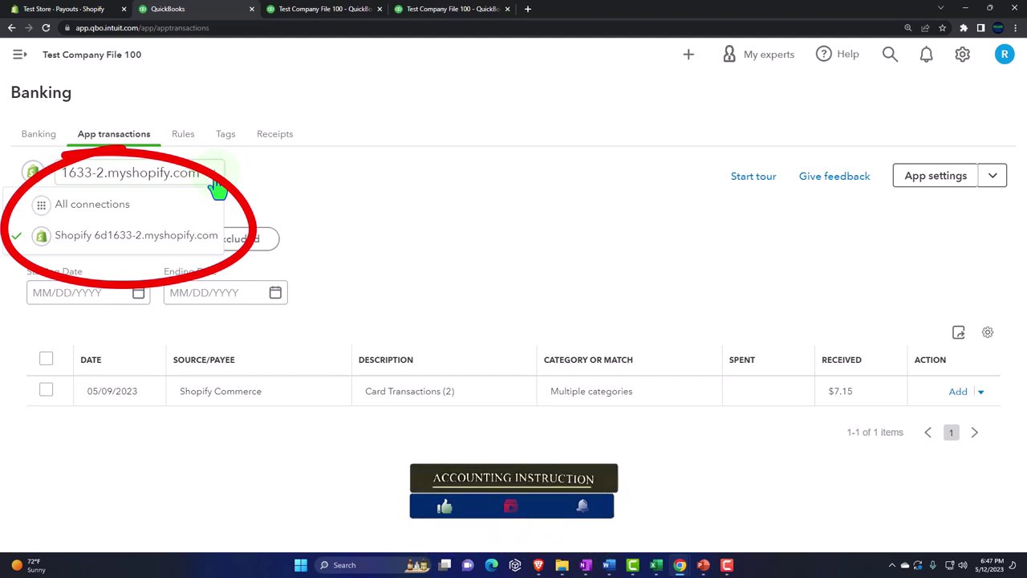
{"action": "left_click", "coordinate": [288, 185]}
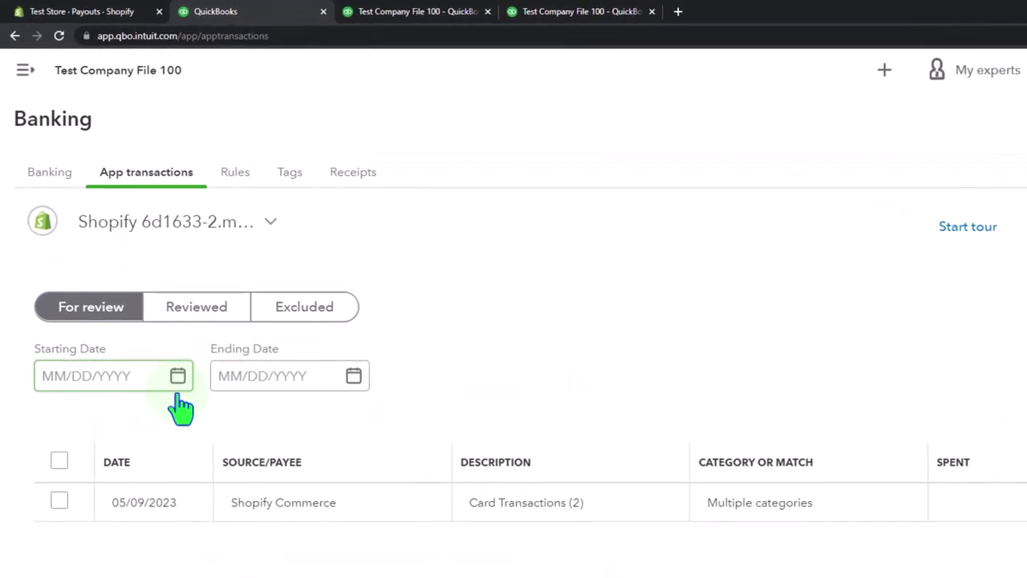
{"action": "left_click", "coordinate": [277, 505]}
{"action": "scroll", "coordinate": [281, 520], "scroll_direction": "down", "scroll_amount": 3}
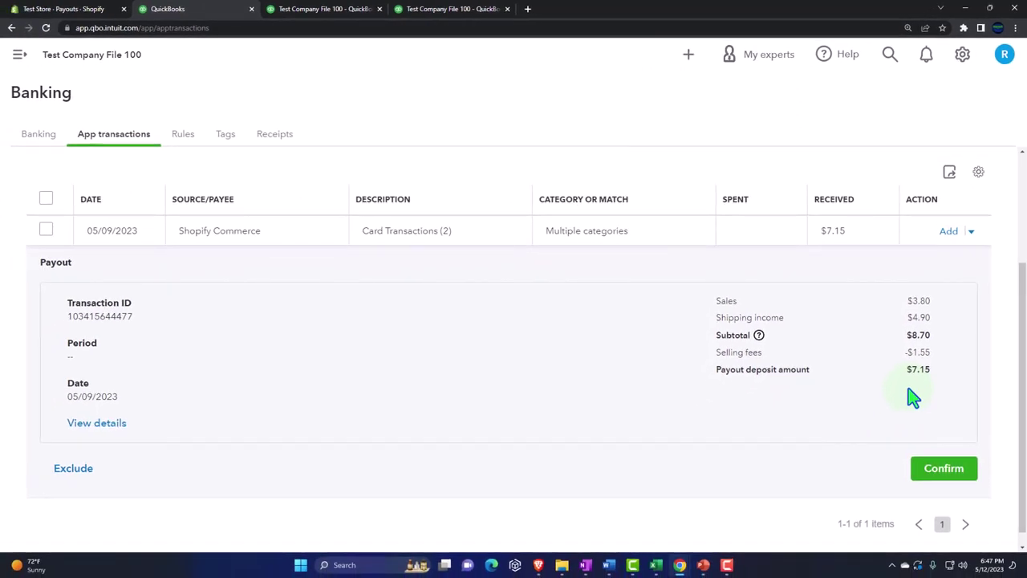
Open the full details of the 05/09/2023 payout transaction, expand its sales and expenses to examine them, and close the details.
{"action": "left_click", "coordinate": [118, 431]}
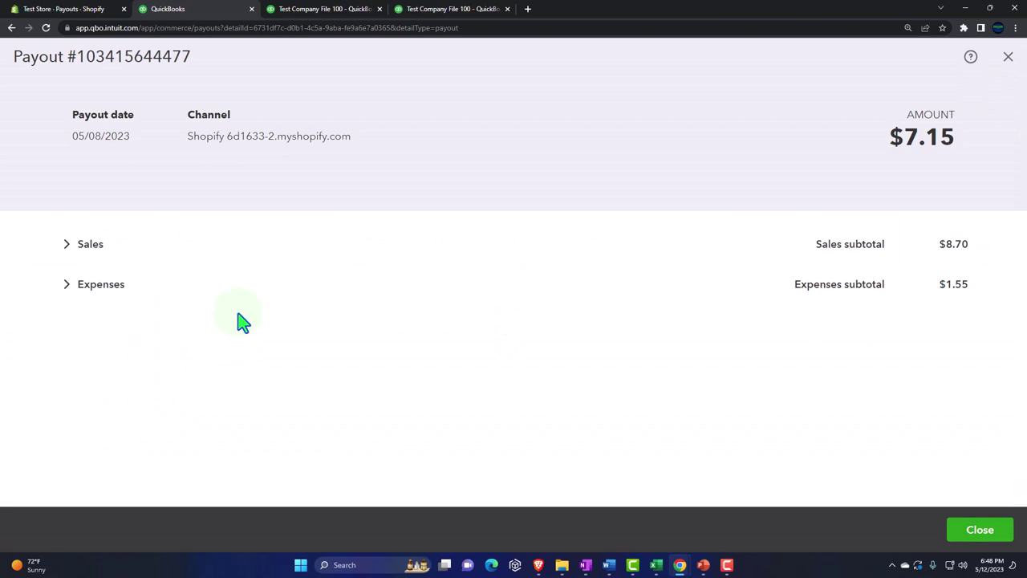
{"action": "left_click", "coordinate": [67, 255]}
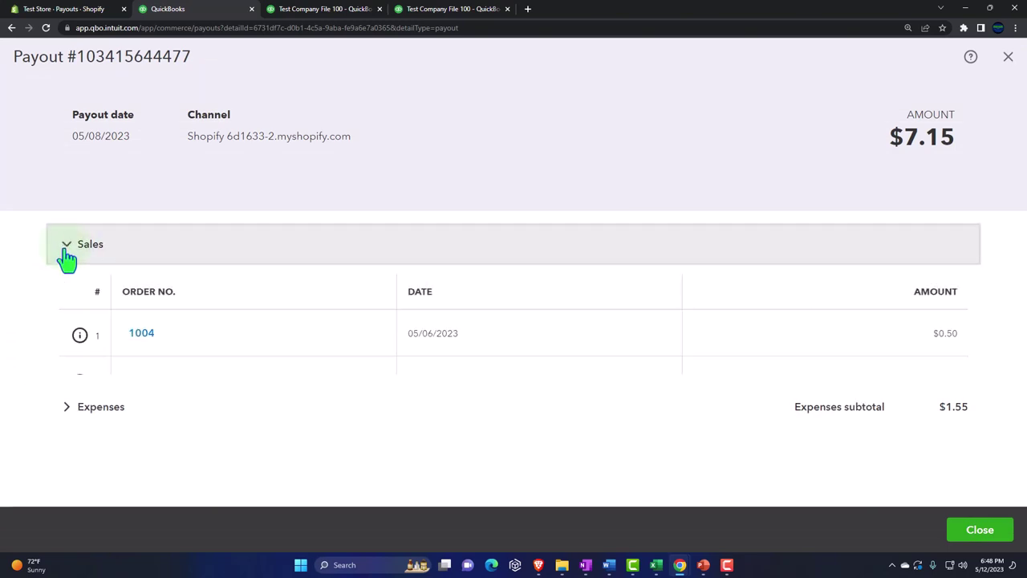
{"action": "scroll", "coordinate": [88, 224], "scroll_direction": "down", "scroll_amount": 2}
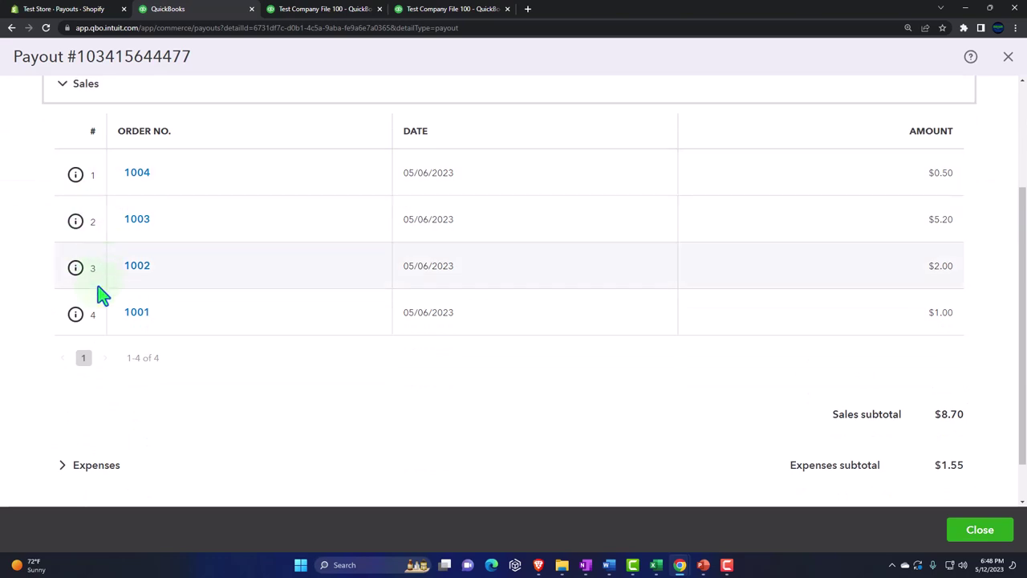
{"action": "left_click", "coordinate": [63, 424]}
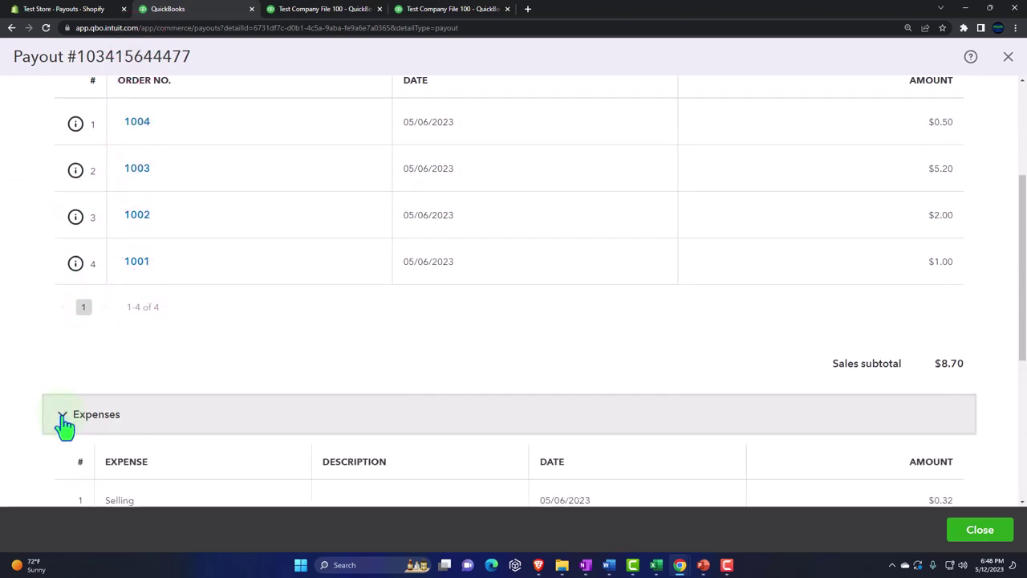
{"action": "scroll", "coordinate": [230, 423], "scroll_direction": "up", "scroll_amount": 3}
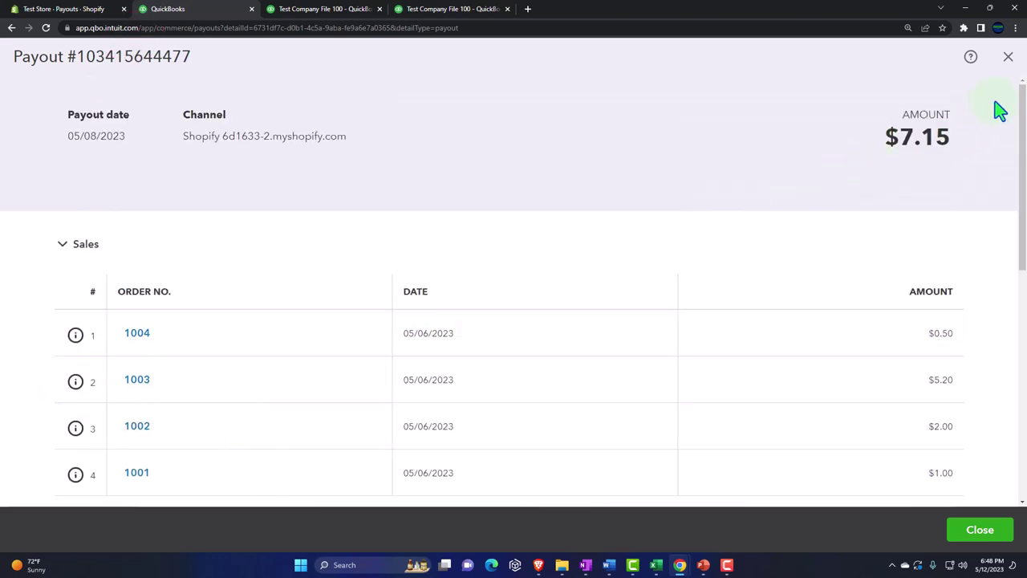
{"action": "left_click", "coordinate": [1010, 68]}
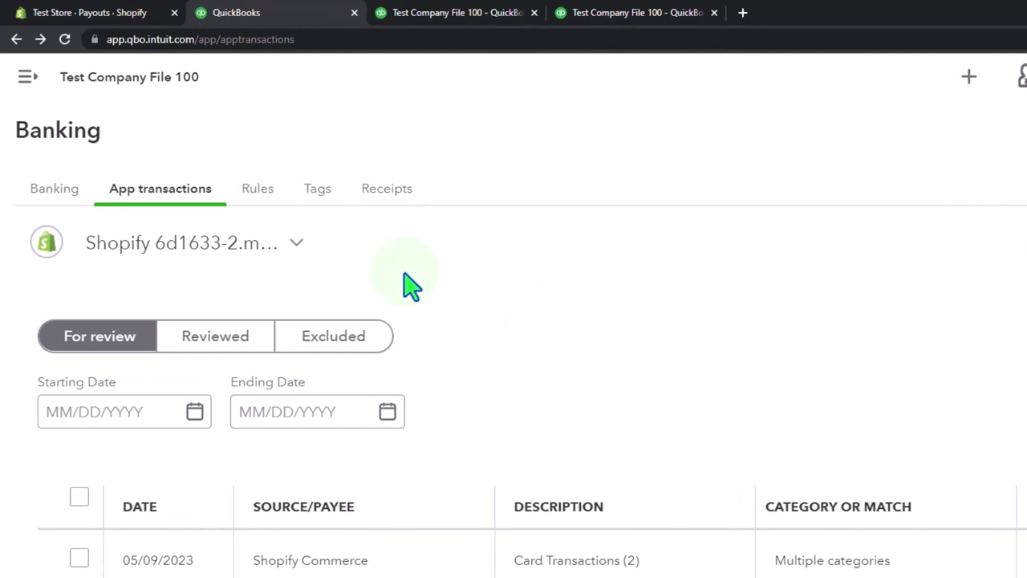
Go back to Commerce and open its Overview to examine the tasks, net revenue and Shopify channel connection.
{"action": "left_click", "coordinate": [28, 77]}
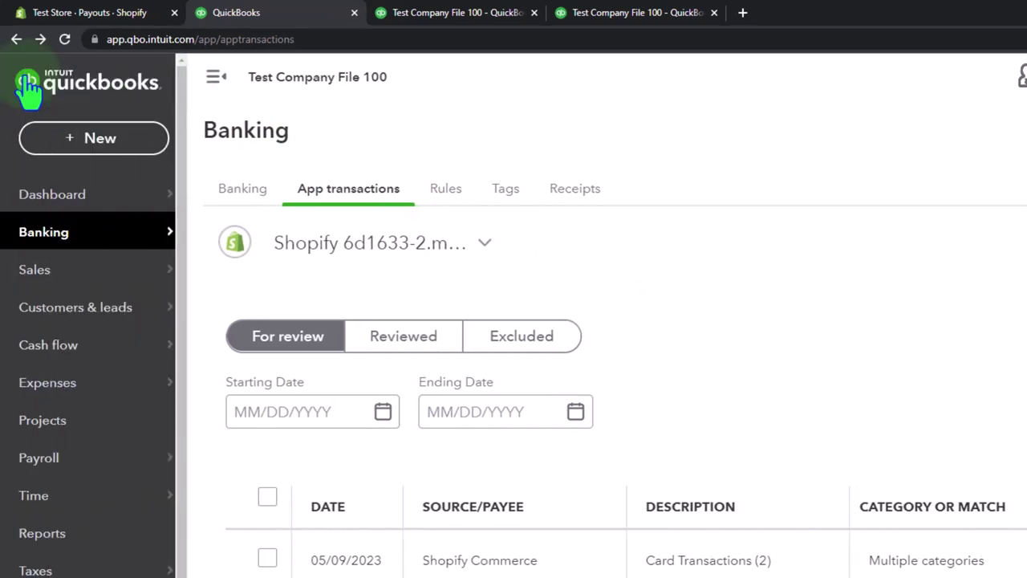
{"action": "mouse_move", "coordinate": [96, 503]}
{"action": "scroll", "coordinate": [95, 503], "scroll_direction": "down", "scroll_amount": 1}
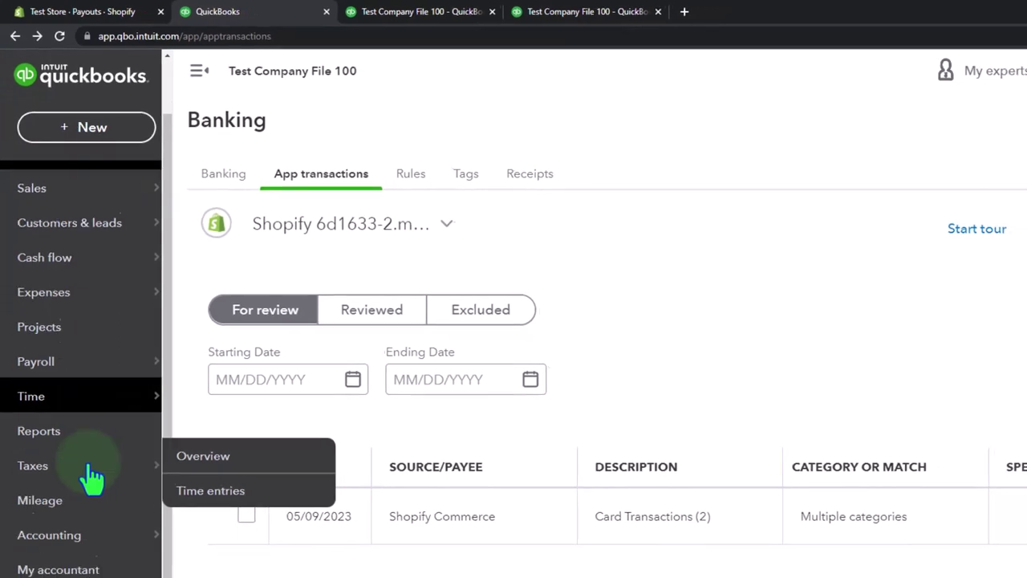
{"action": "left_click", "coordinate": [40, 498]}
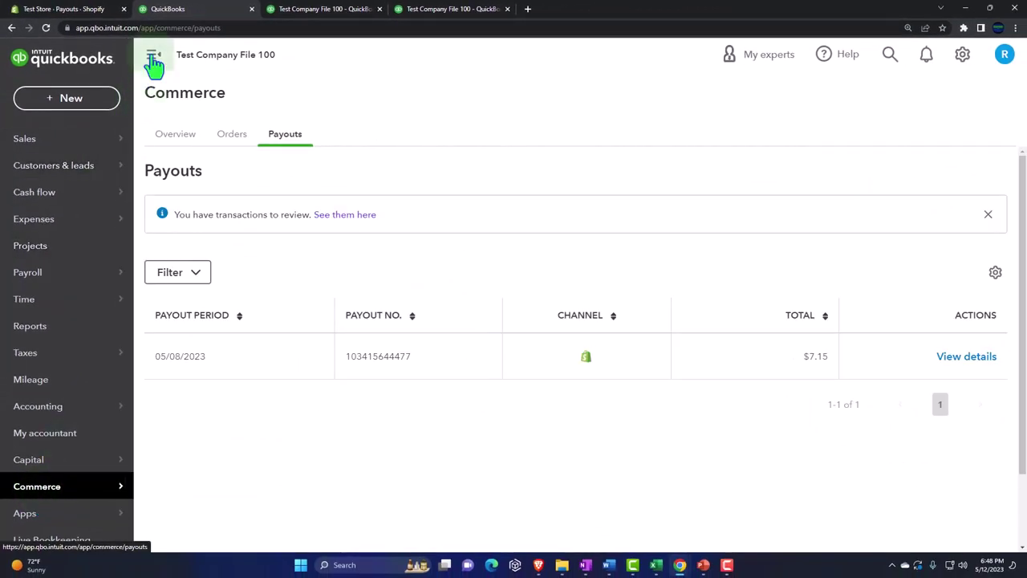
{"action": "left_click", "coordinate": [152, 57]}
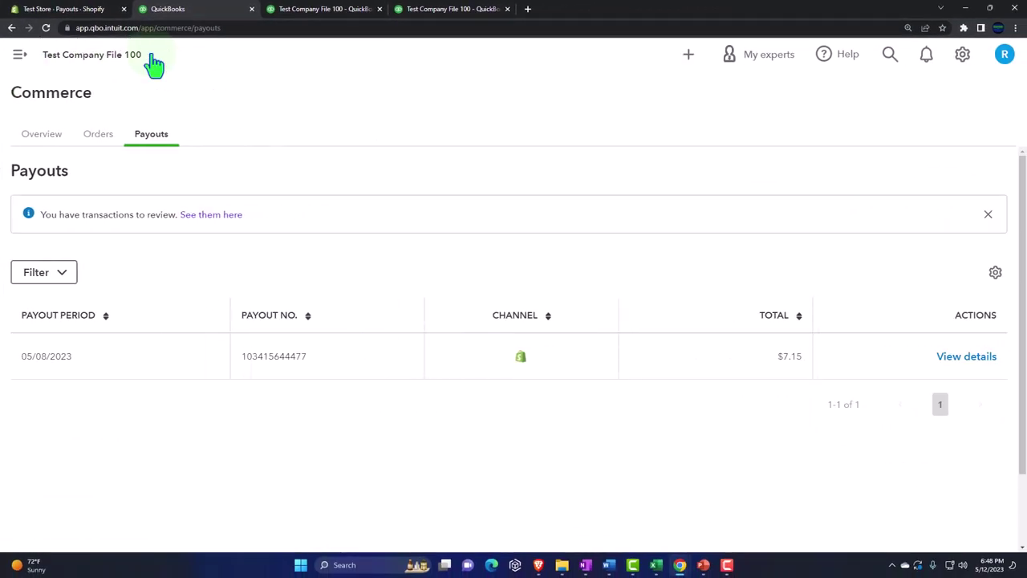
{"action": "left_click", "coordinate": [48, 143]}
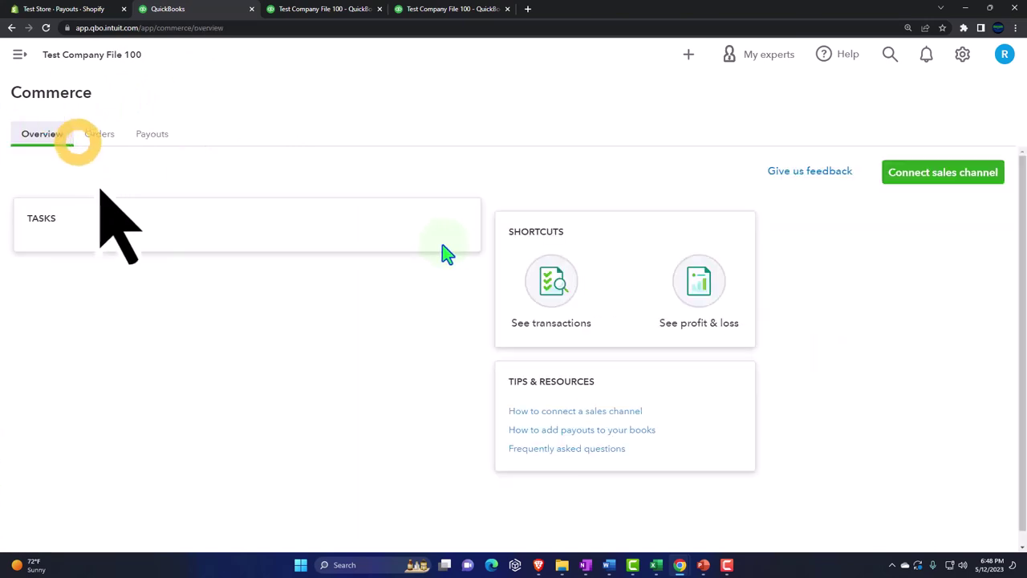
{"action": "scroll", "coordinate": [444, 255], "scroll_direction": "down", "scroll_amount": 1}
{"action": "scroll", "coordinate": [444, 255], "scroll_direction": "up", "scroll_amount": 1}
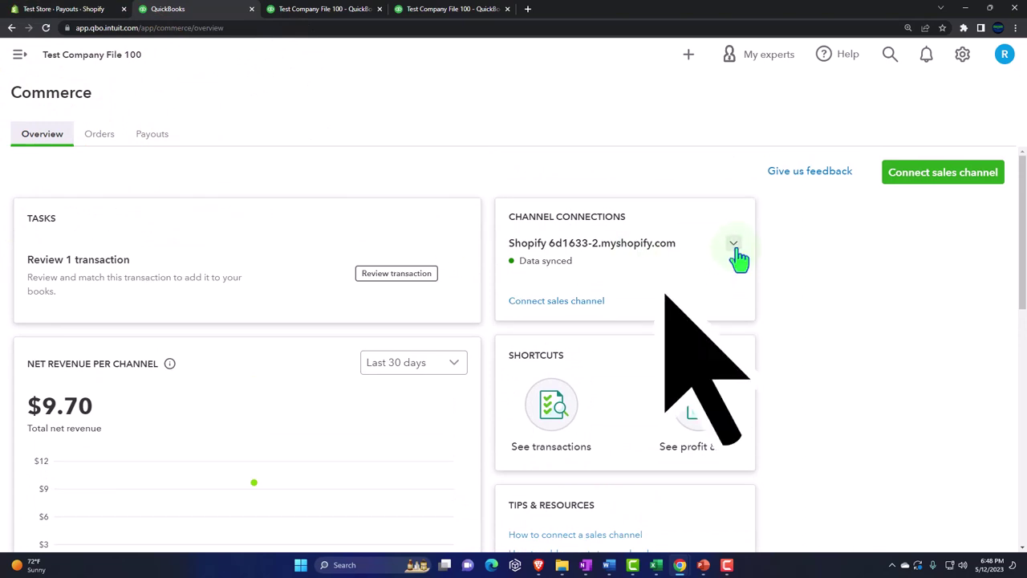
Open the Shopify channel's settings, examine the accounts and disconnect option, and try to choose Automatic payout confirmation.
{"action": "left_click", "coordinate": [734, 245]}
{"action": "left_click", "coordinate": [747, 271]}
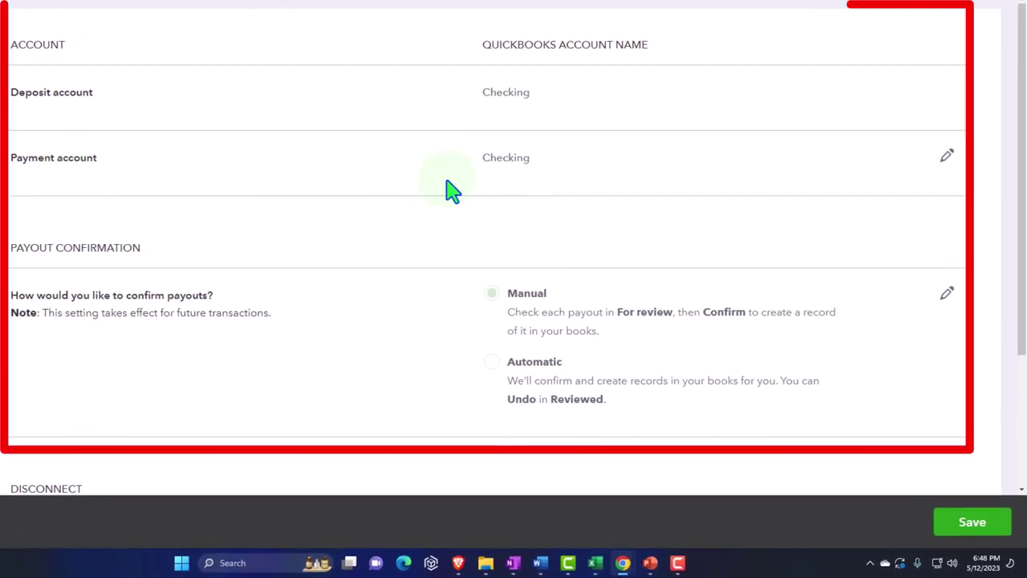
{"action": "scroll", "coordinate": [209, 257], "scroll_direction": "down", "scroll_amount": 1}
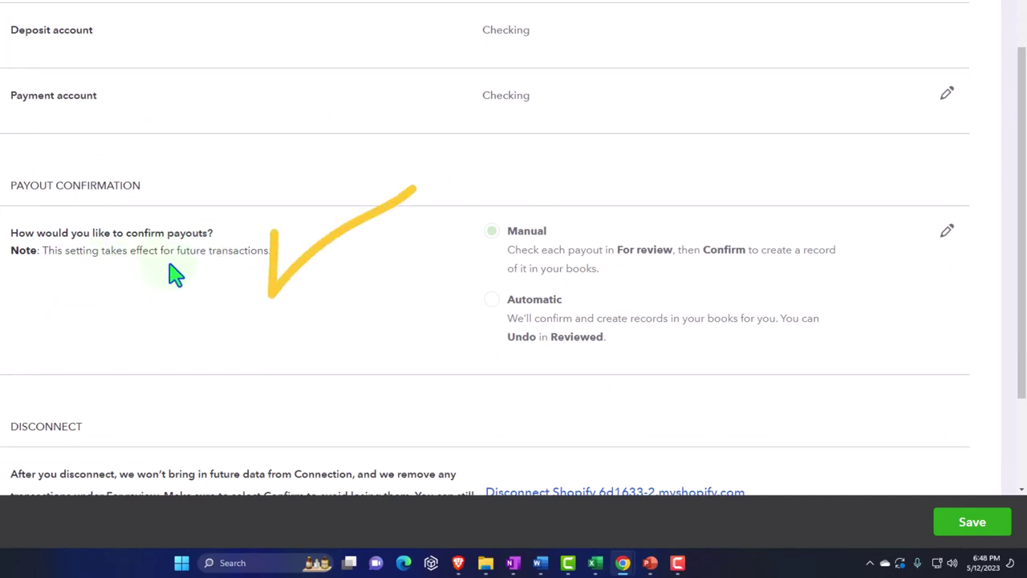
{"action": "scroll", "coordinate": [240, 271], "scroll_direction": "down", "scroll_amount": 1}
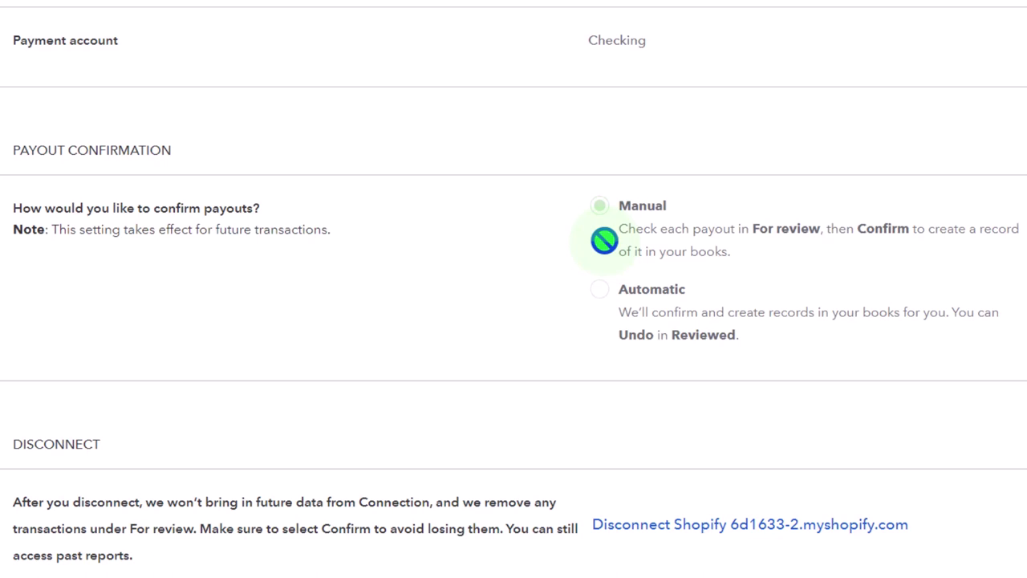
{"action": "left_click", "coordinate": [599, 286]}
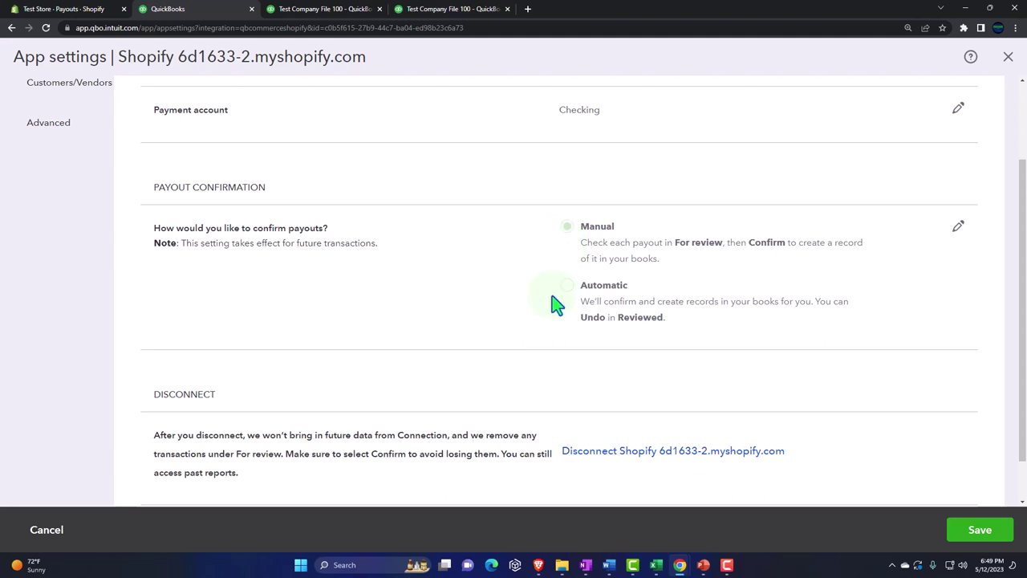
Open the Shopify channel's Items settings, view the product/service choices for the Shopify Sales Item line, and leave its default in place.
{"action": "scroll", "coordinate": [554, 304], "scroll_direction": "down", "scroll_amount": 1}
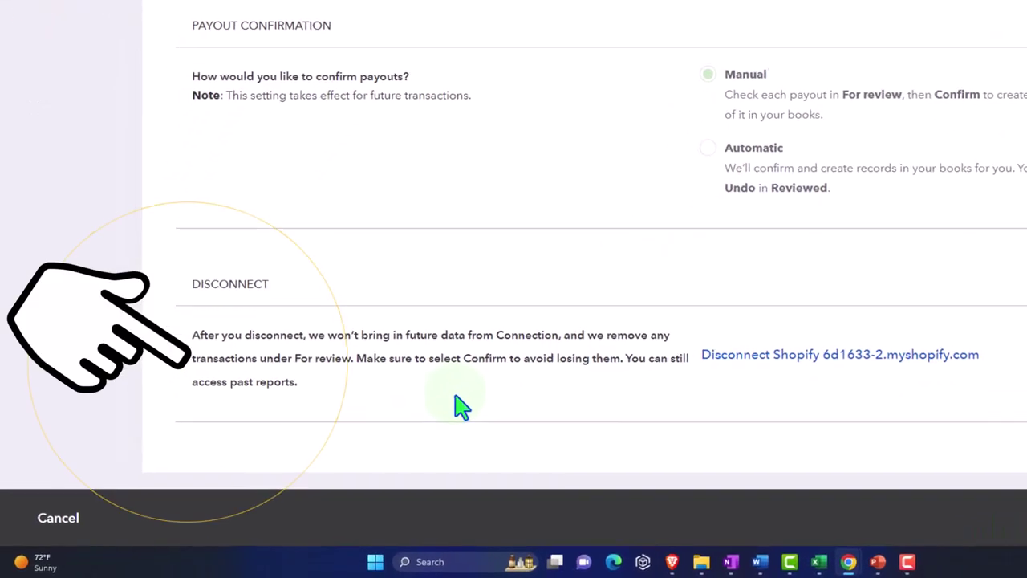
{"action": "scroll", "coordinate": [465, 401], "scroll_direction": "up", "scroll_amount": 3}
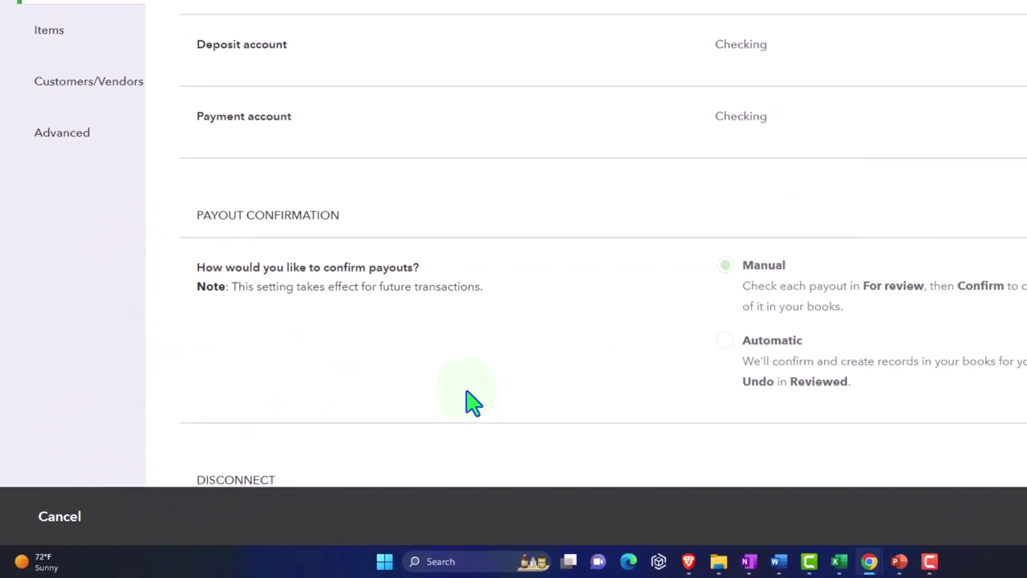
{"action": "left_click", "coordinate": [54, 36]}
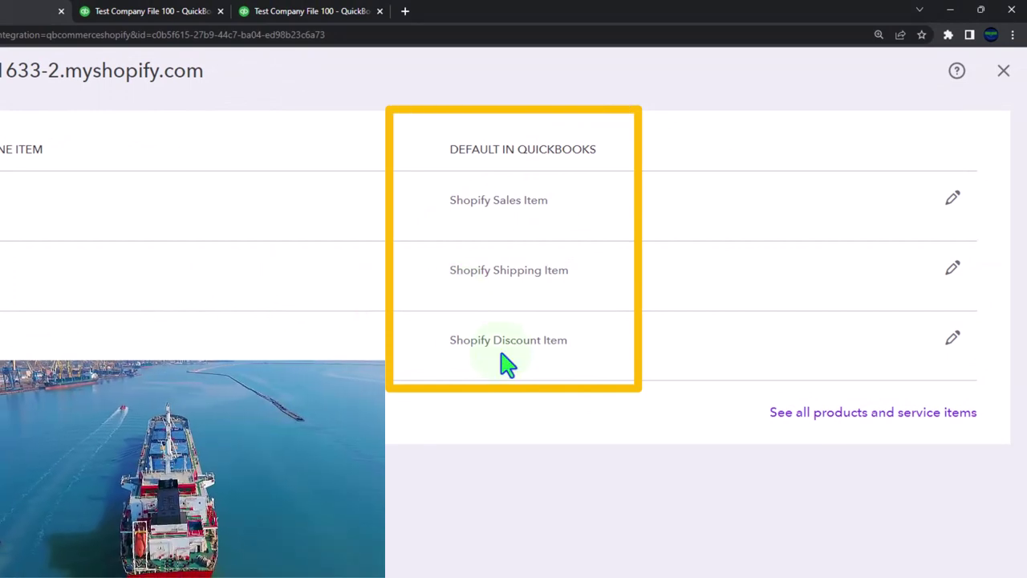
{"action": "left_click", "coordinate": [952, 199]}
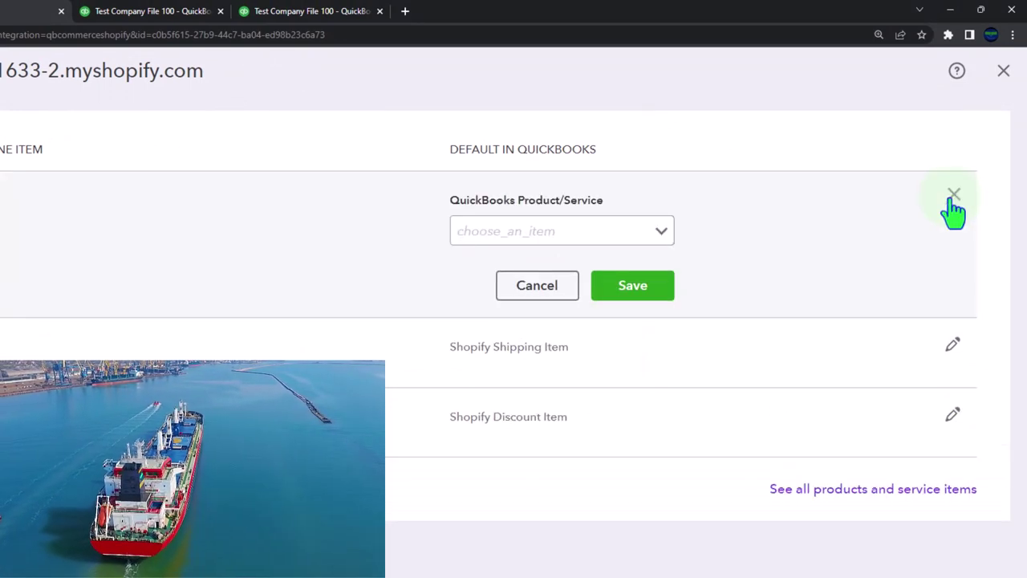
{"action": "left_click", "coordinate": [661, 232]}
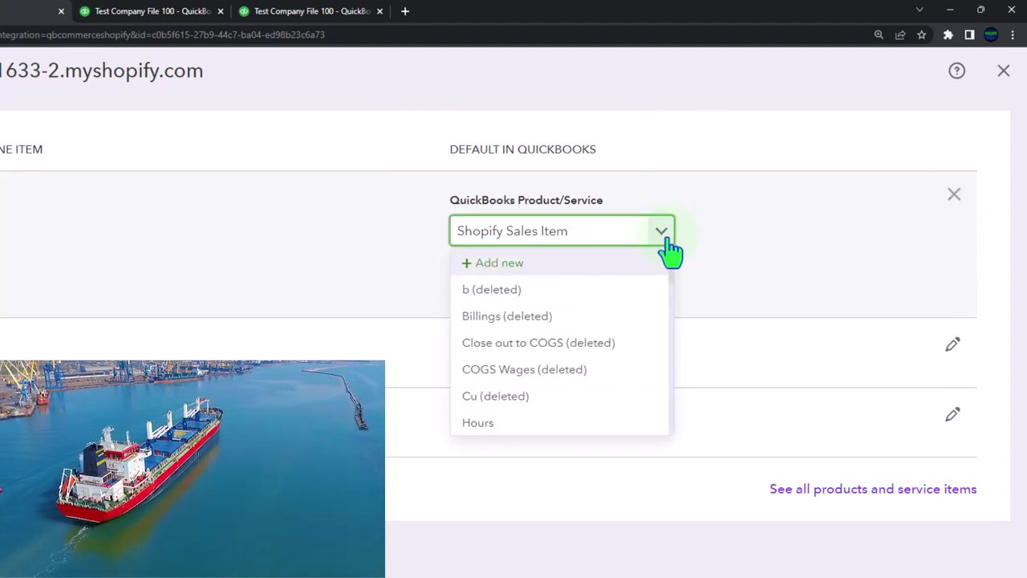
{"action": "left_click", "coordinate": [666, 238]}
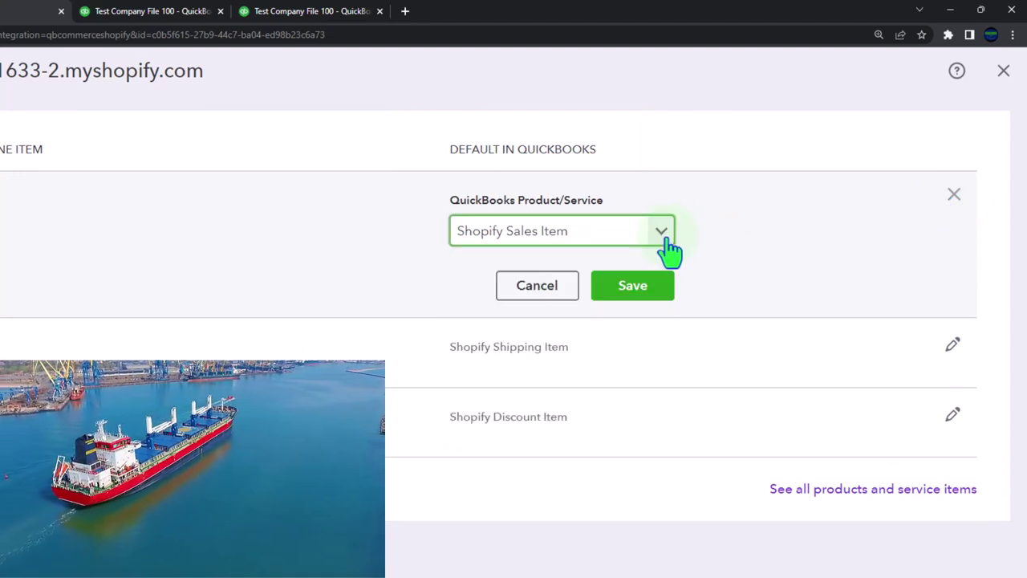
{"action": "left_click", "coordinate": [568, 275]}
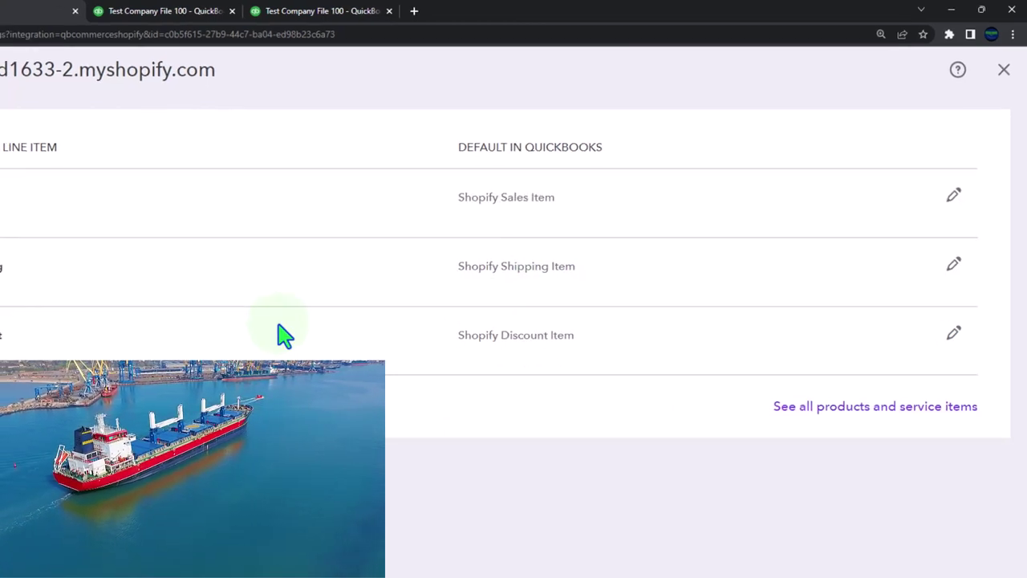
Examine the channel's Customers/Vendors default and compare it with the payouts page in Shopify, returning to the QuickBooks app settings.
{"action": "left_click", "coordinate": [46, 196]}
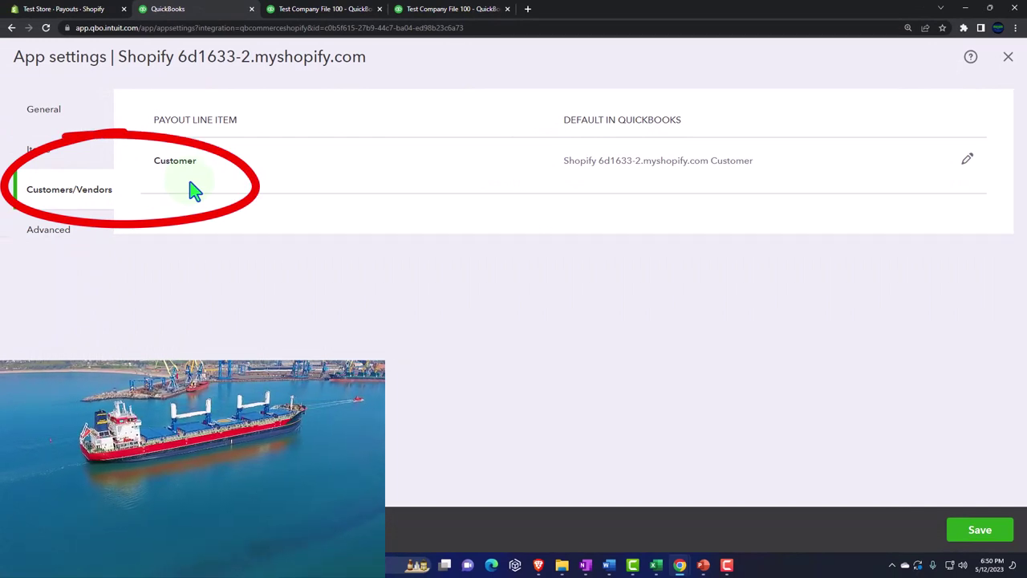
{"action": "left_click", "coordinate": [66, 9]}
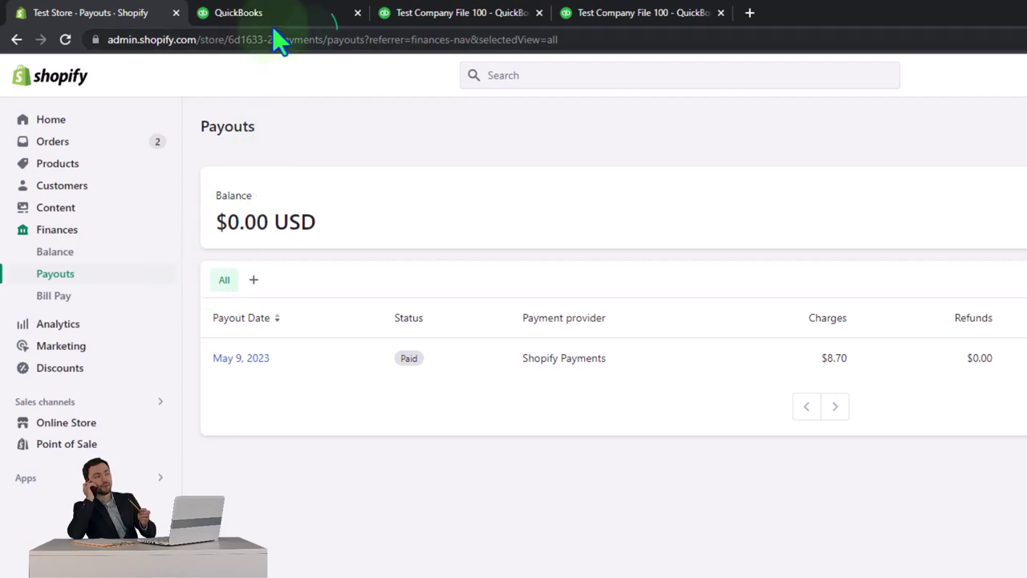
{"action": "left_click", "coordinate": [307, 18]}
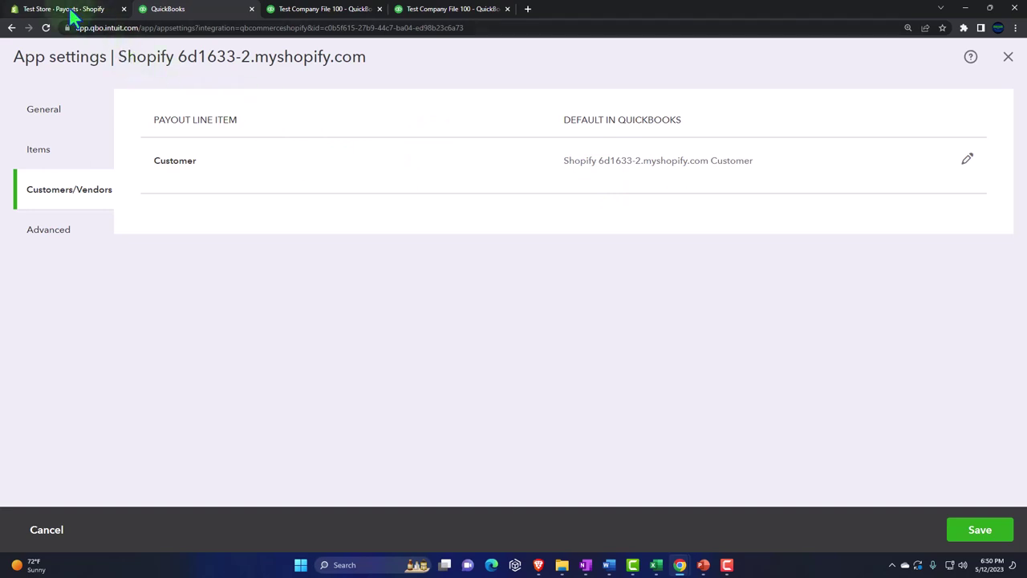
Open the channel's Advanced settings and examine the payout line item categorization from the clearing account through selling fees.
{"action": "left_click", "coordinate": [50, 238]}
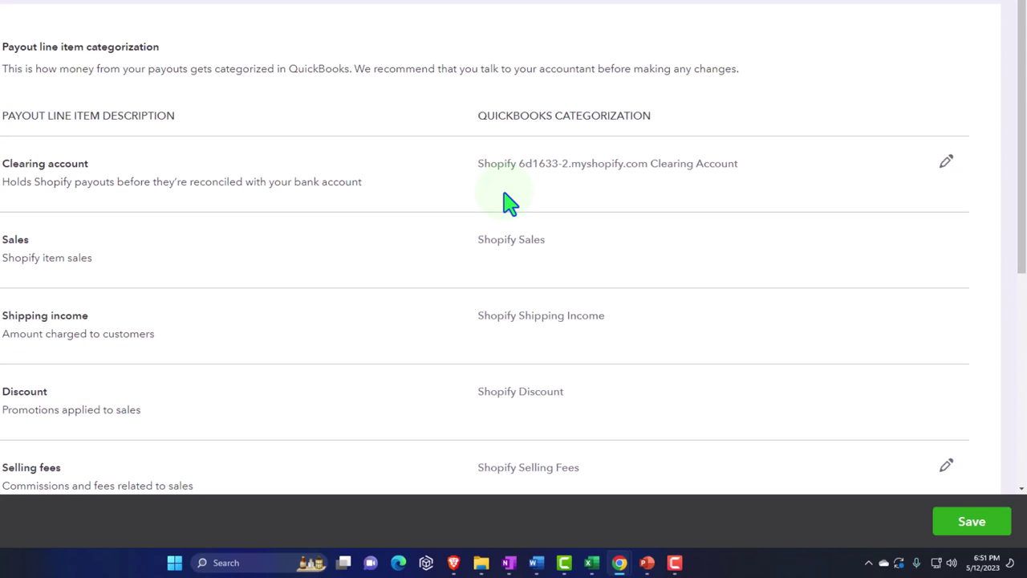
{"action": "scroll", "coordinate": [509, 202], "scroll_direction": "down", "scroll_amount": 1}
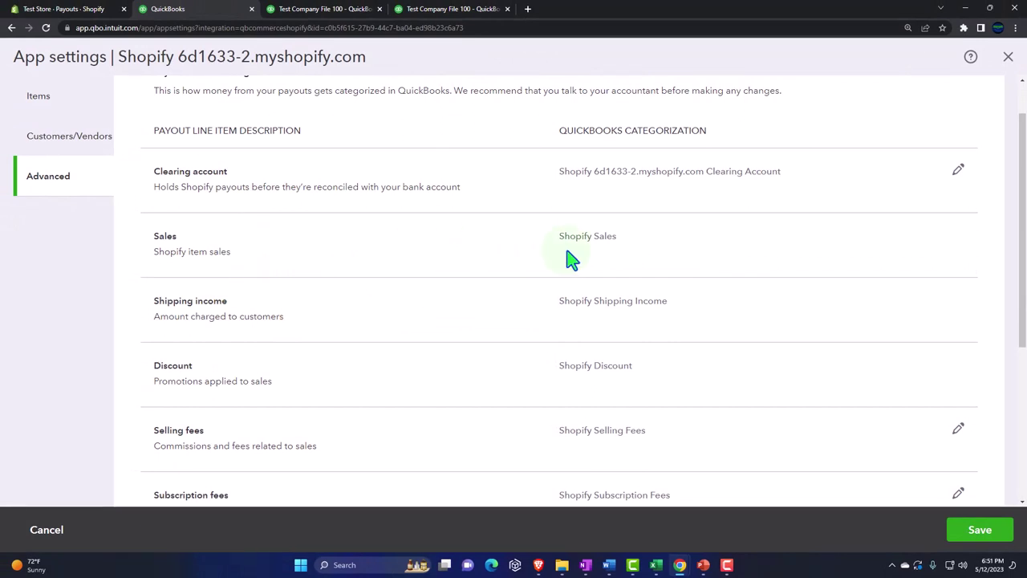
{"action": "scroll", "coordinate": [571, 258], "scroll_direction": "down", "scroll_amount": 1}
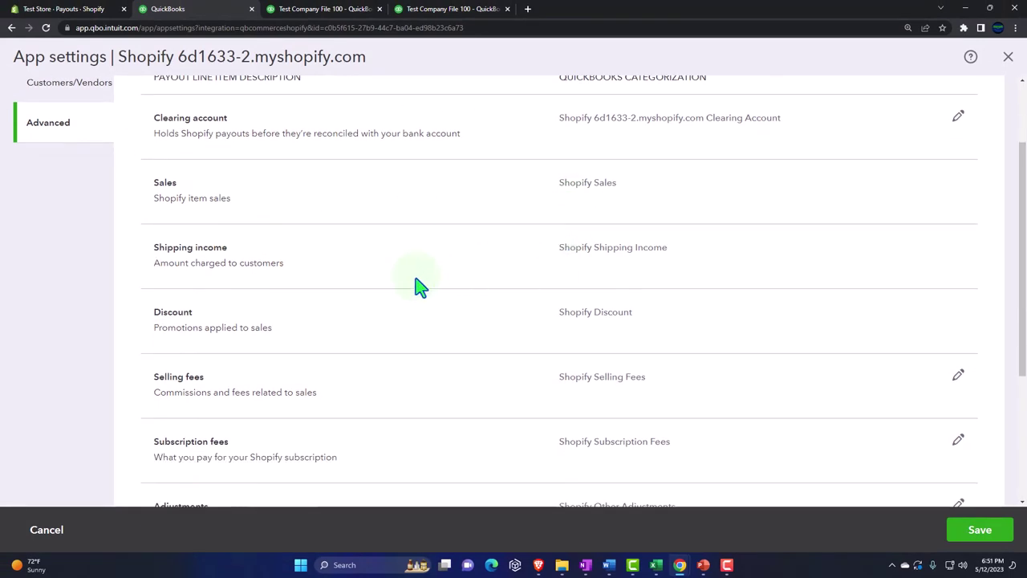
{"action": "left_click", "coordinate": [304, 291]}
{"action": "scroll", "coordinate": [584, 273], "scroll_direction": "down", "scroll_amount": 1}
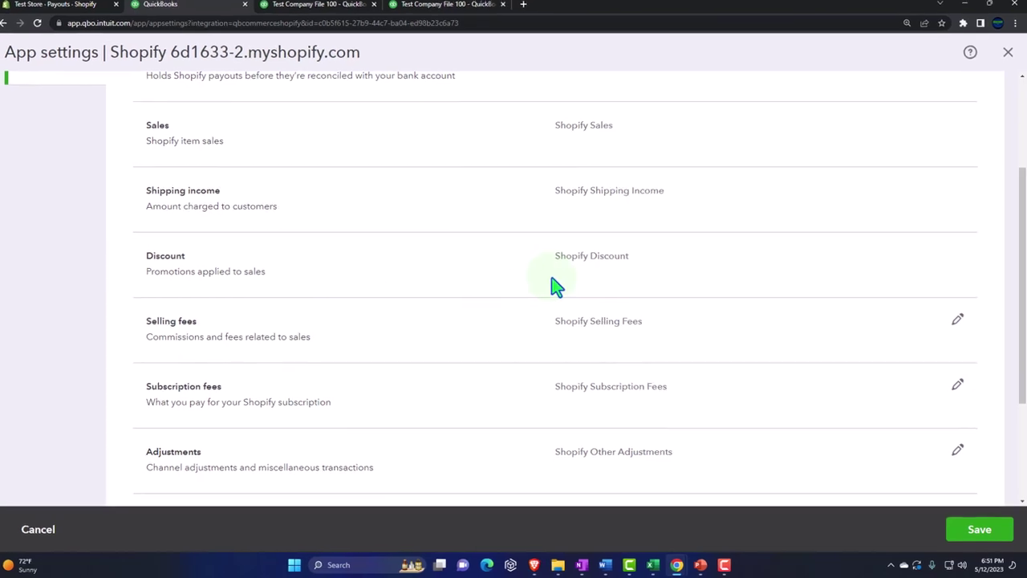
{"action": "scroll", "coordinate": [491, 244], "scroll_direction": "down", "scroll_amount": 1}
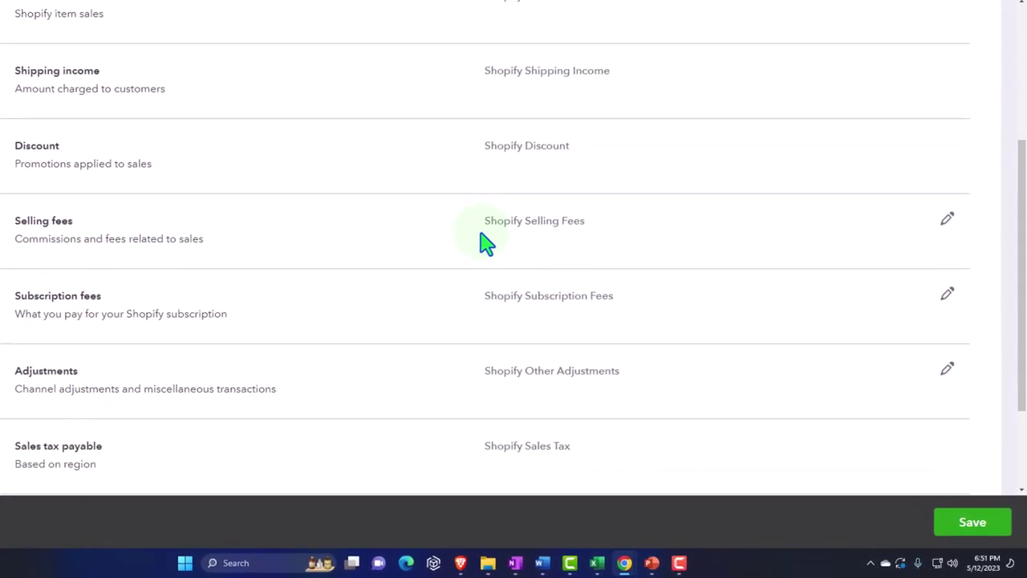
{"action": "left_click", "coordinate": [229, 258]}
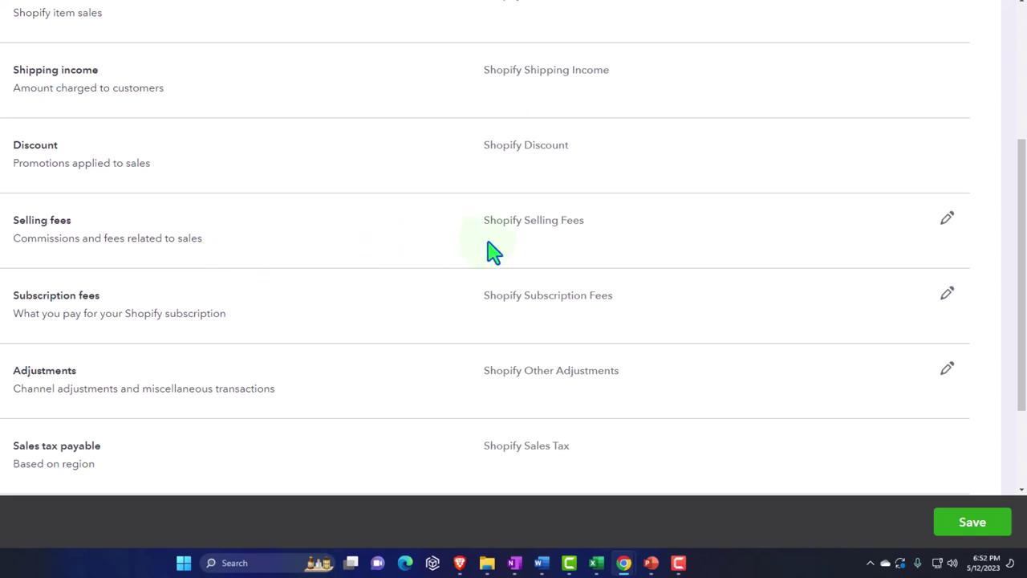
View the QuickBooks account choices for the Selling fees line and close its editing without changing the account.
{"action": "left_click", "coordinate": [947, 225]}
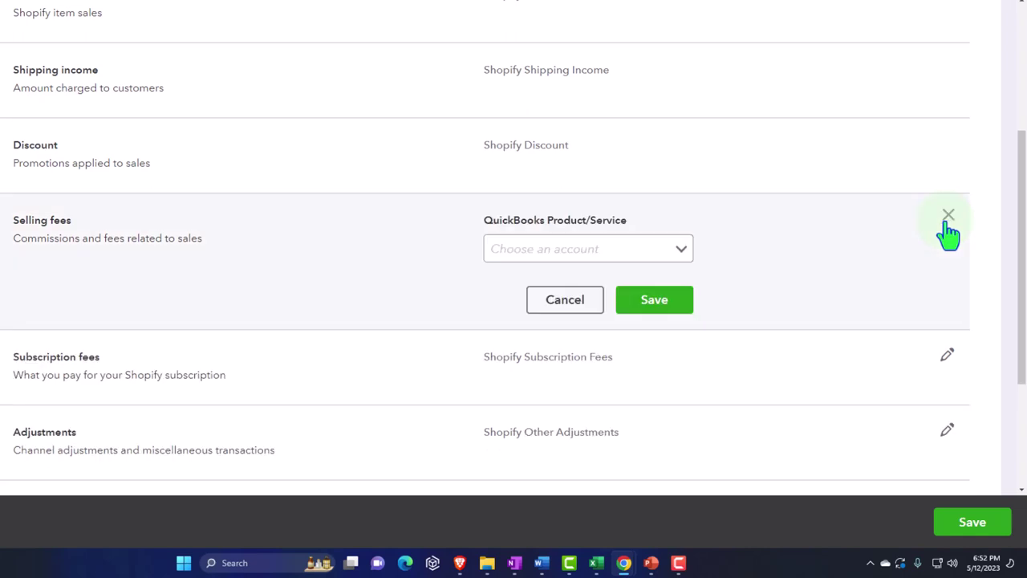
{"action": "left_click", "coordinate": [682, 250]}
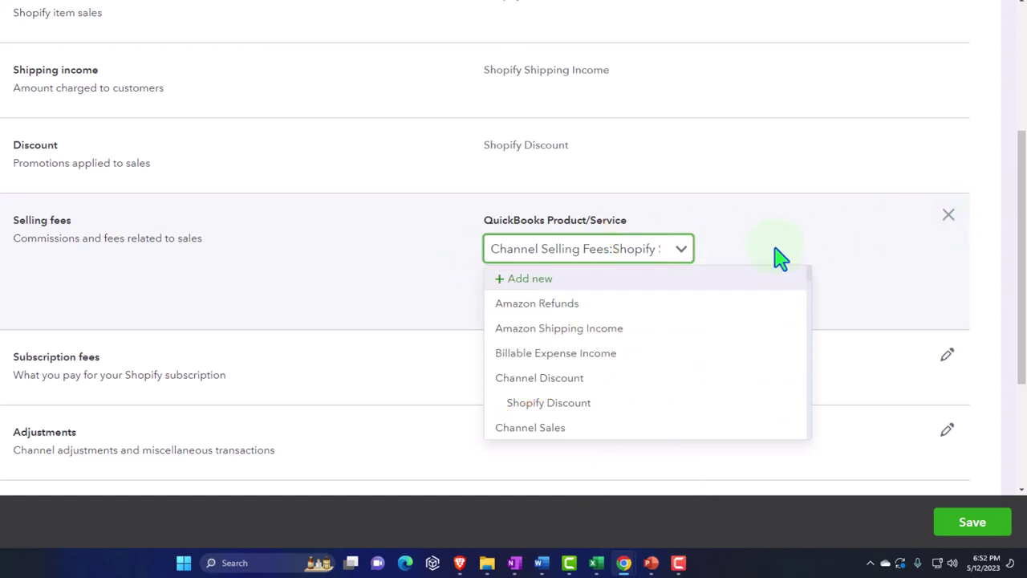
{"action": "left_click", "coordinate": [948, 218]}
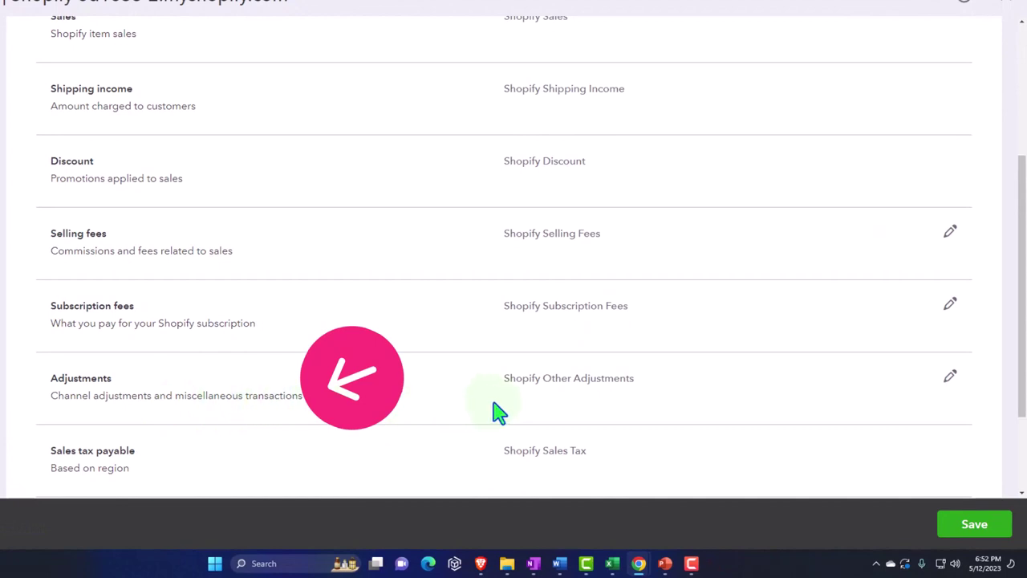
Examine the remaining payout categories through Reserve balance and close the Shopify app settings.
{"action": "scroll", "coordinate": [553, 417], "scroll_direction": "down", "scroll_amount": 3}
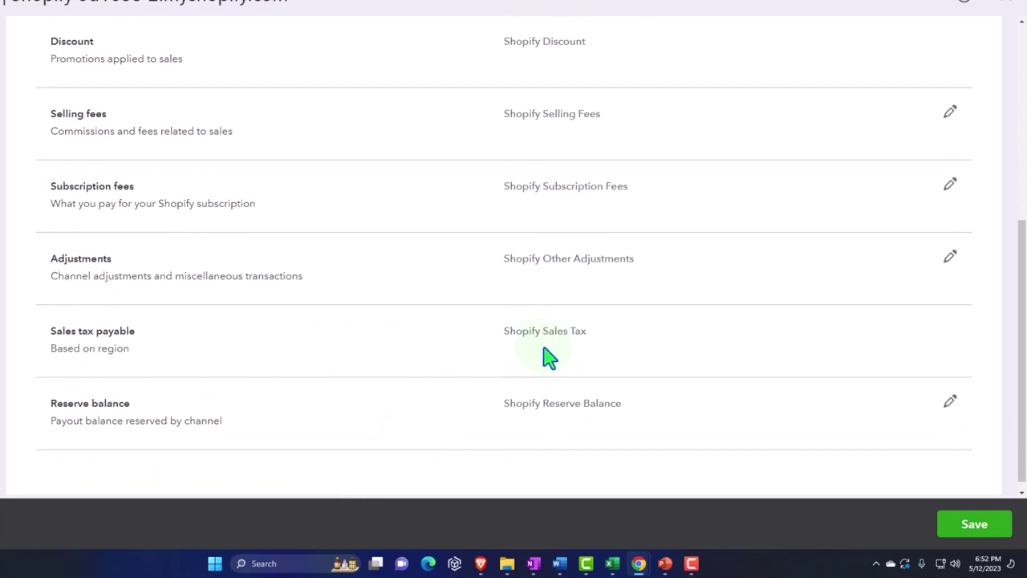
{"action": "scroll", "coordinate": [547, 357], "scroll_direction": "down", "scroll_amount": 1}
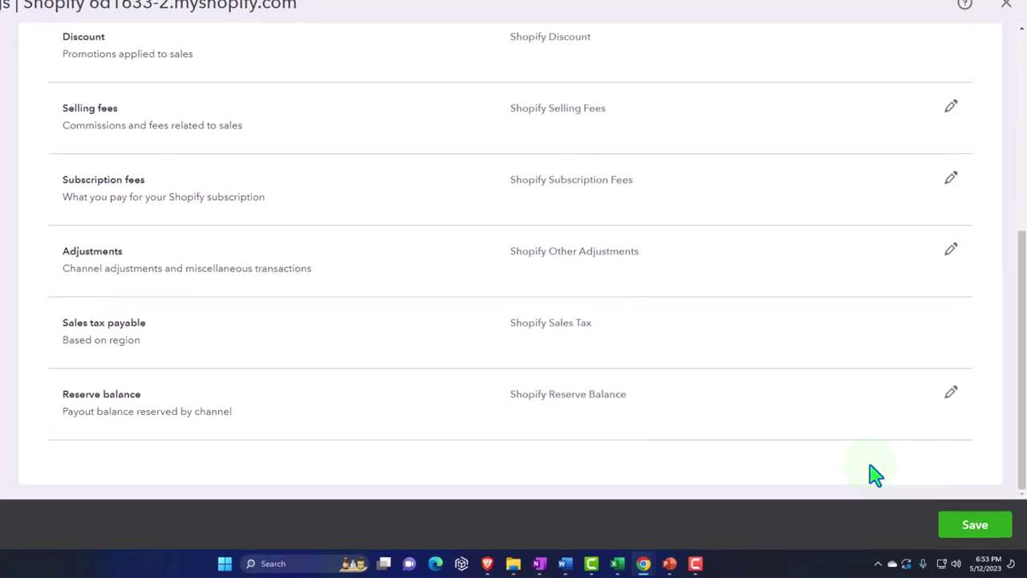
{"action": "left_click", "coordinate": [1008, 40]}
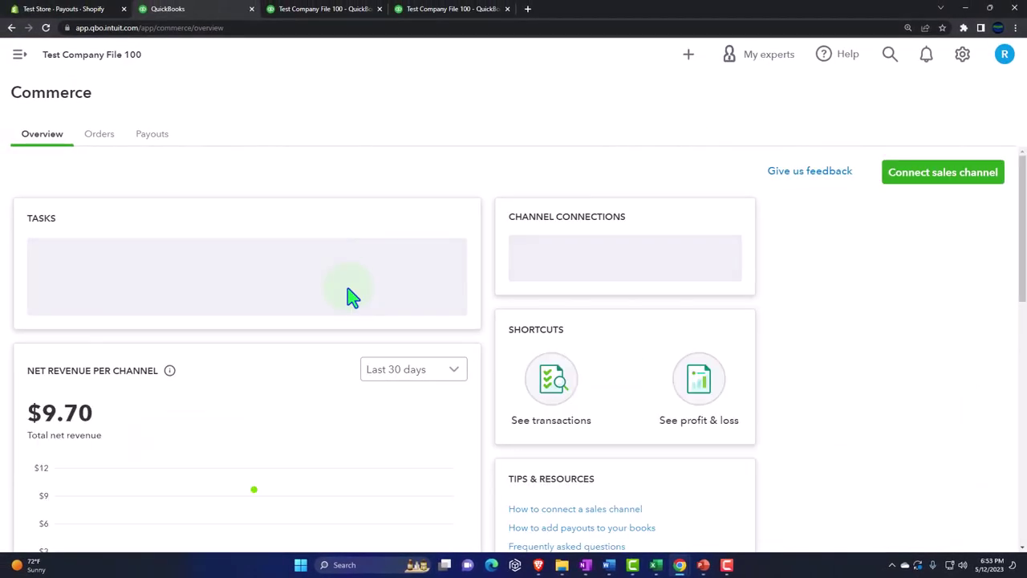
Open the chart of accounts under Accounting and collapse the navigation to widen the list.
{"action": "left_click", "coordinate": [21, 54]}
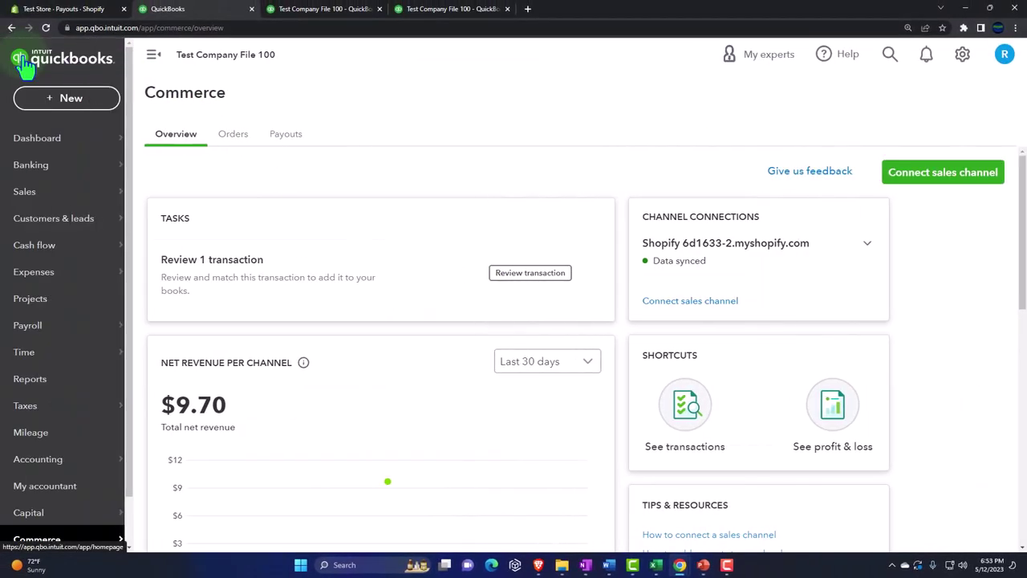
{"action": "scroll", "coordinate": [42, 240], "scroll_direction": "down", "scroll_amount": 1}
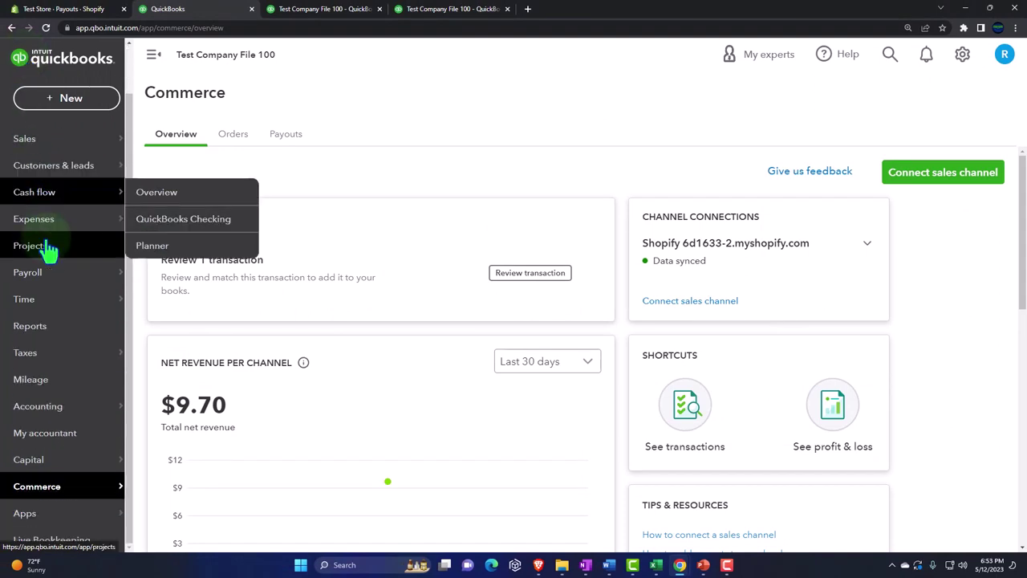
{"action": "left_click", "coordinate": [50, 406]}
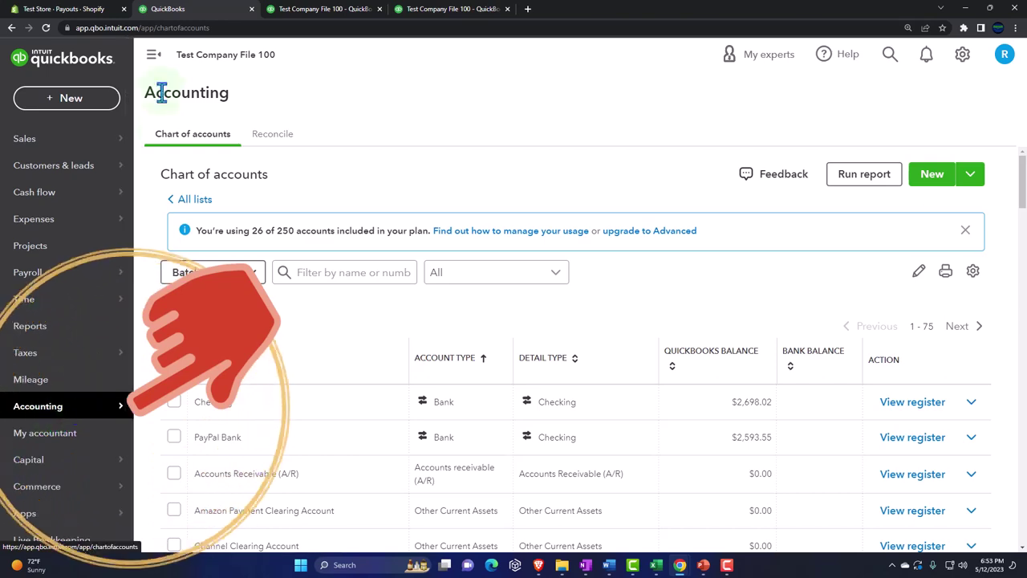
{"action": "left_click", "coordinate": [153, 55]}
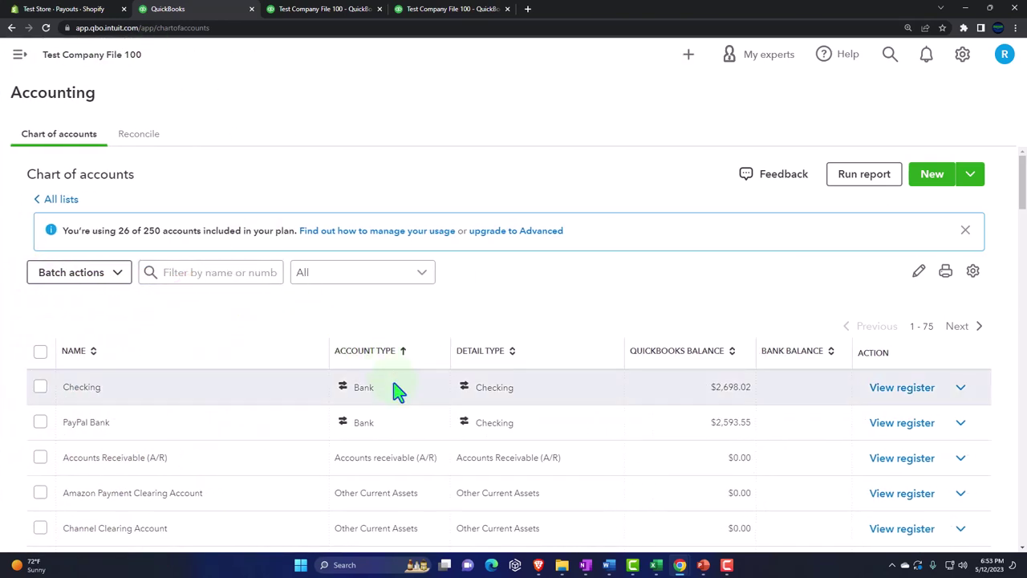
Examine the Shopify and Channel accounts in the chart of accounts, from current assets and liabilities through income, cost of goods sold and expenses.
{"action": "scroll", "coordinate": [399, 391], "scroll_direction": "down", "scroll_amount": 3}
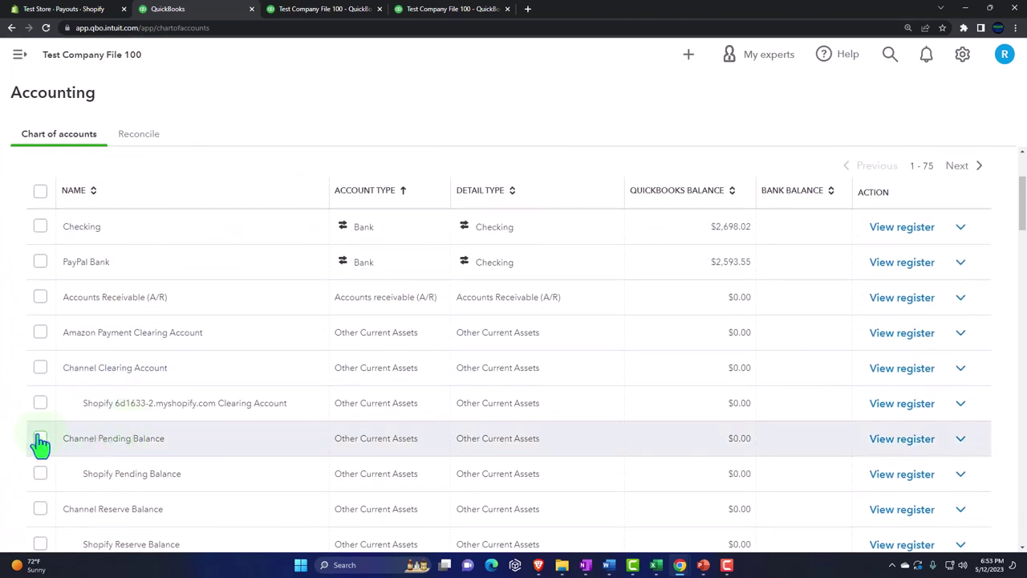
{"action": "scroll", "coordinate": [16, 443], "scroll_direction": "down", "scroll_amount": 1}
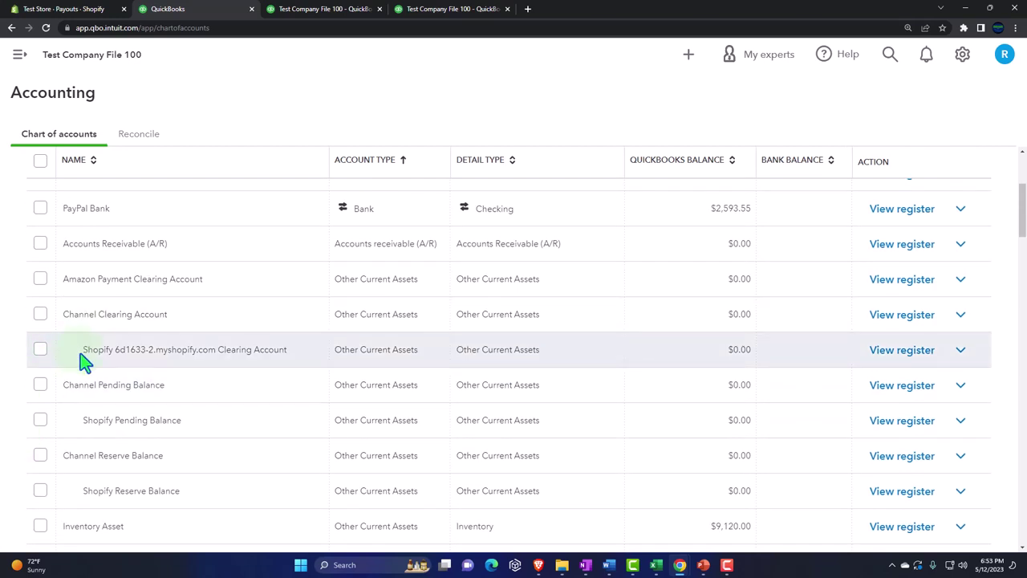
{"action": "scroll", "coordinate": [86, 361], "scroll_direction": "down", "scroll_amount": 5}
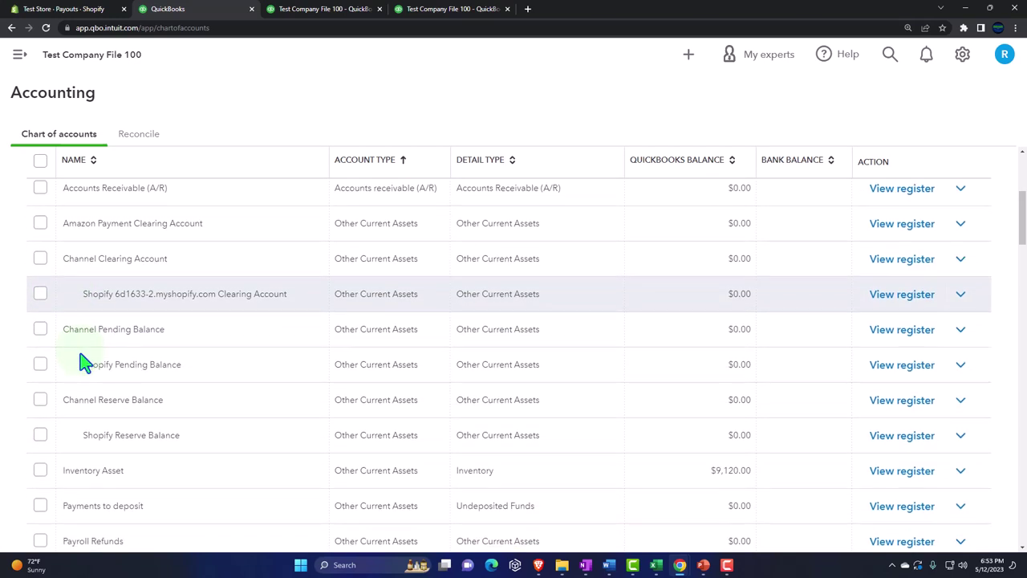
{"action": "scroll", "coordinate": [82, 361], "scroll_direction": "down", "scroll_amount": 8}
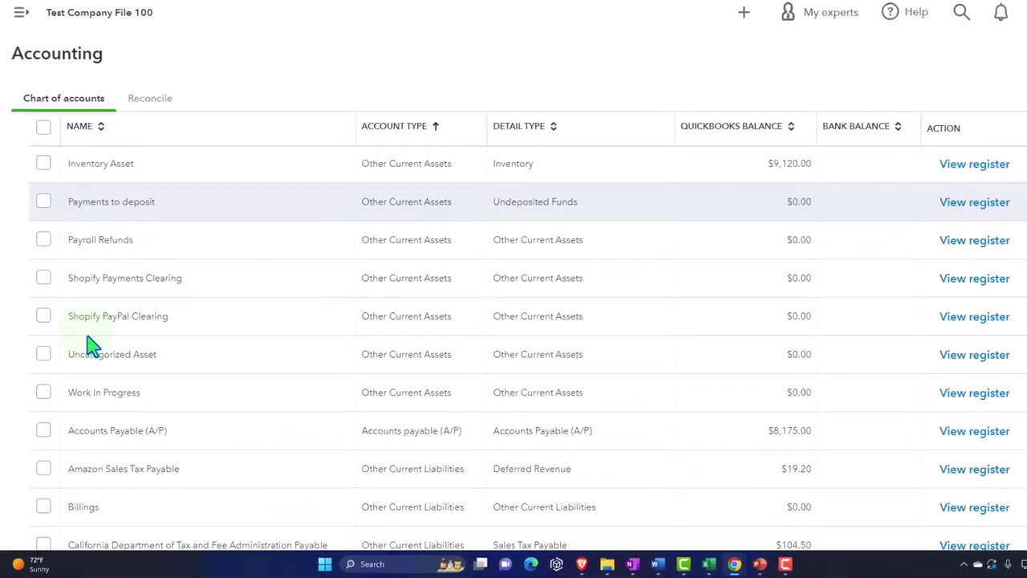
{"action": "scroll", "coordinate": [88, 305], "scroll_direction": "down", "scroll_amount": 1}
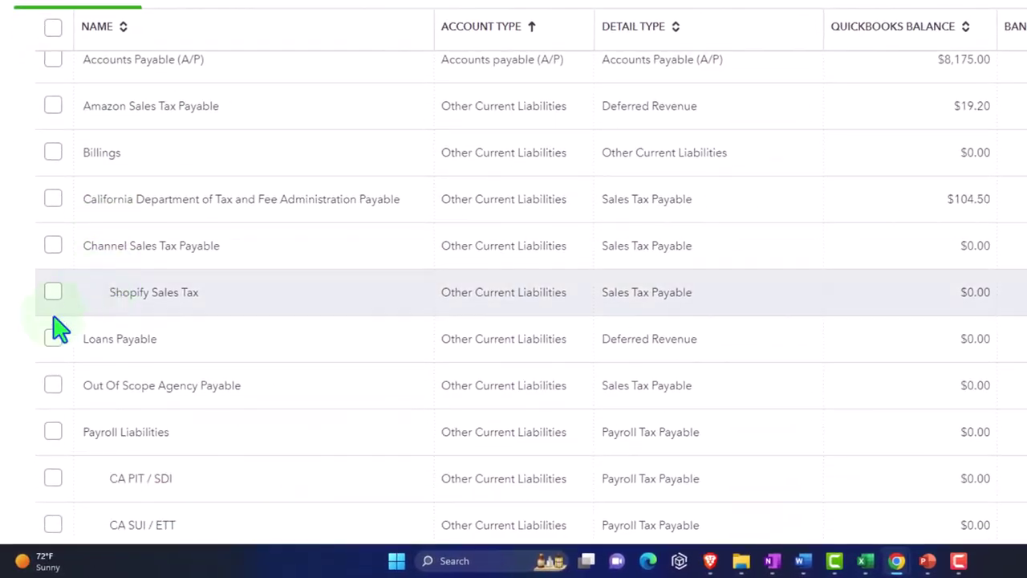
{"action": "scroll", "coordinate": [28, 343], "scroll_direction": "down", "scroll_amount": 2}
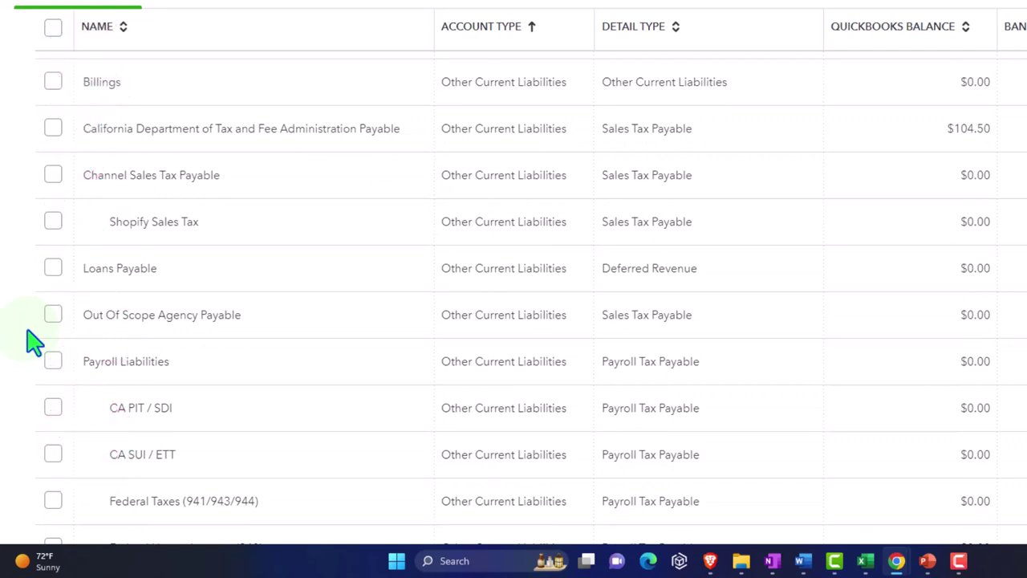
{"action": "scroll", "coordinate": [29, 344], "scroll_direction": "down", "scroll_amount": 5}
{"action": "scroll", "coordinate": [29, 342], "scroll_direction": "down", "scroll_amount": 7}
{"action": "scroll", "coordinate": [29, 342], "scroll_direction": "down", "scroll_amount": 6}
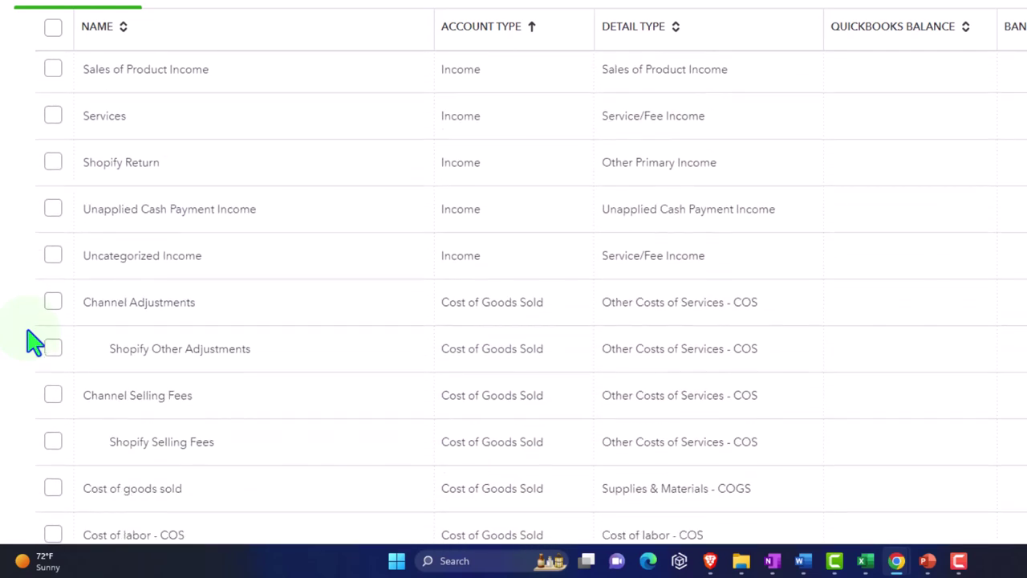
{"action": "scroll", "coordinate": [32, 343], "scroll_direction": "down", "scroll_amount": 3}
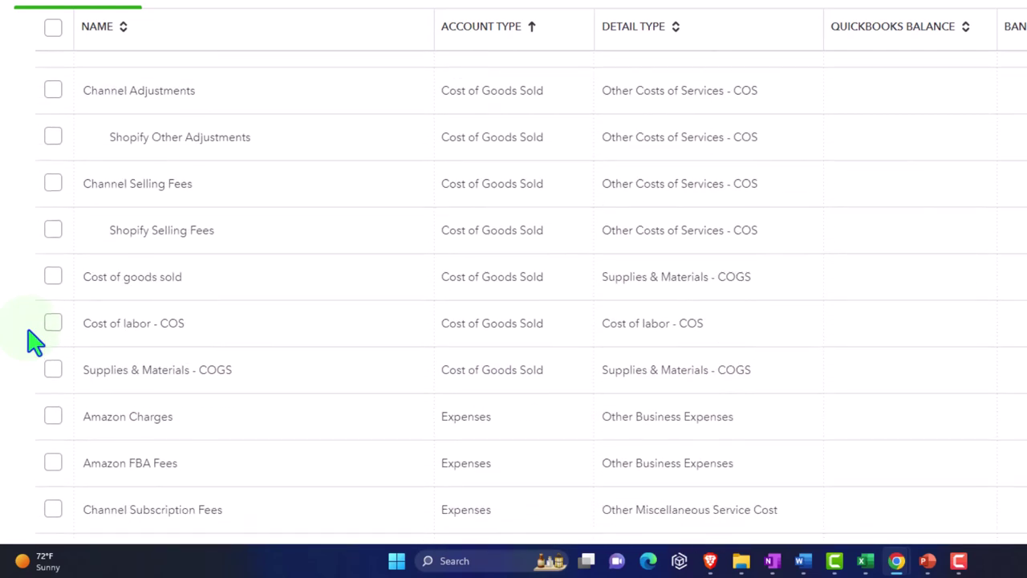
{"action": "scroll", "coordinate": [32, 344], "scroll_direction": "up", "scroll_amount": 20}
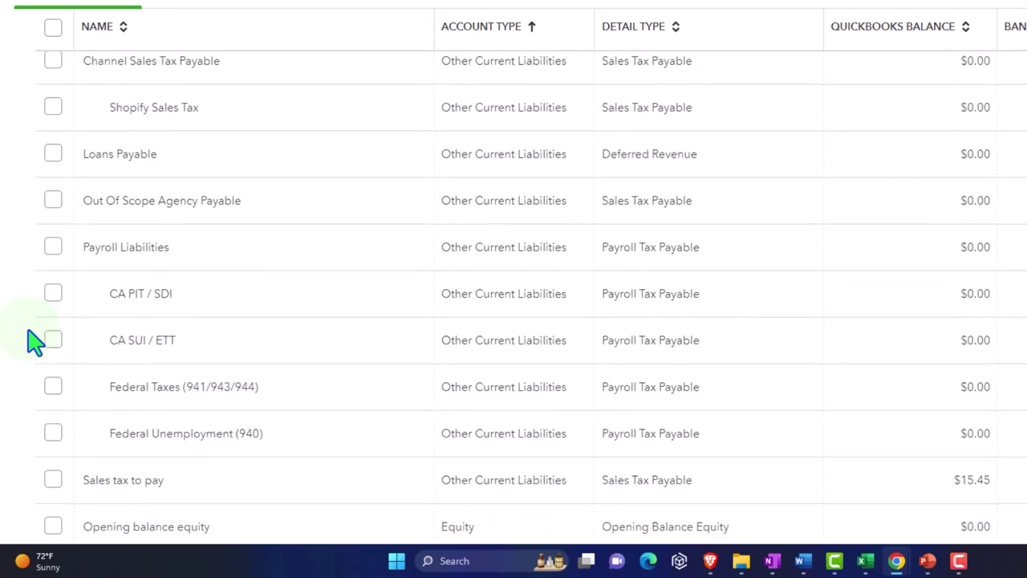
Open the customer list under Sales and examine it down to the Shopify store's customer entry at the end.
{"action": "scroll", "coordinate": [32, 344], "scroll_direction": "up", "scroll_amount": 8}
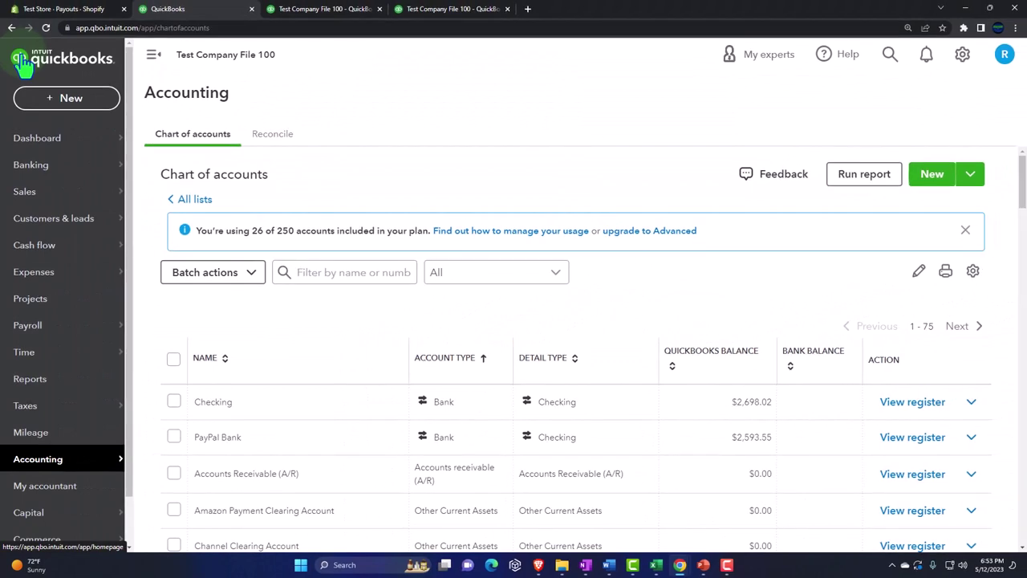
{"action": "left_click", "coordinate": [38, 197]}
{"action": "left_click", "coordinate": [489, 145]}
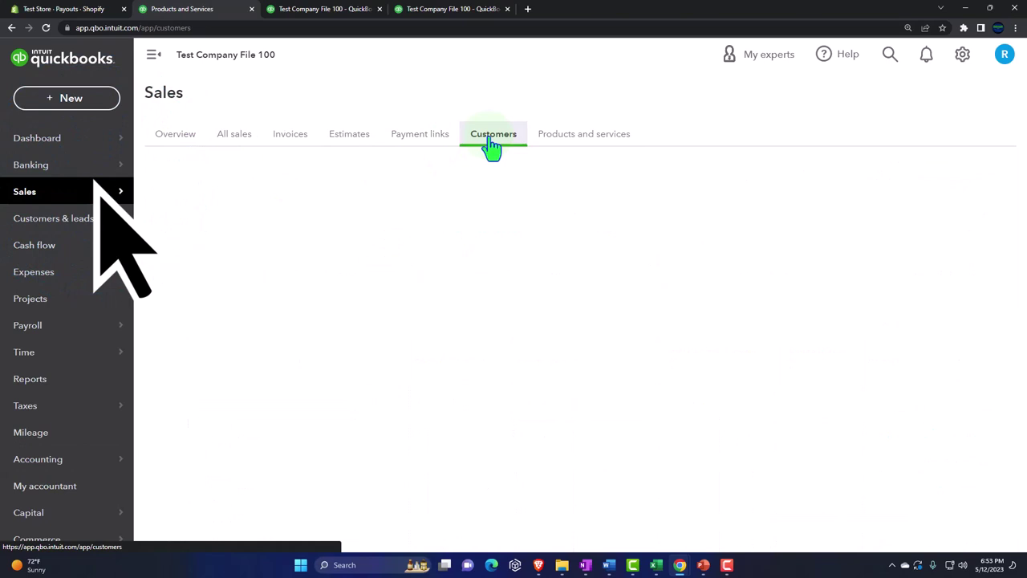
{"action": "scroll", "coordinate": [482, 247], "scroll_direction": "down", "scroll_amount": 1}
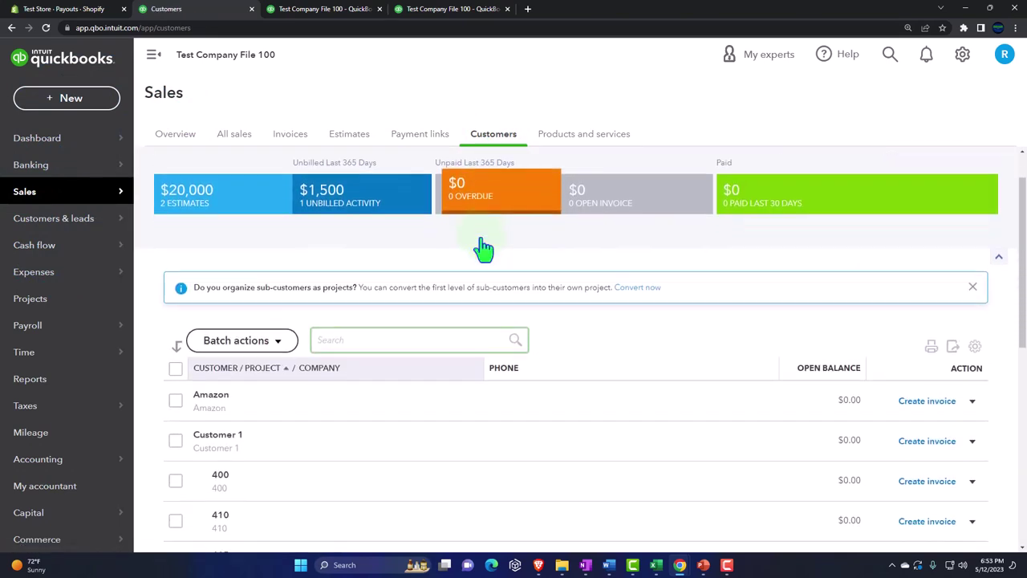
{"action": "left_click", "coordinate": [154, 54]}
{"action": "scroll", "coordinate": [161, 333], "scroll_direction": "down", "scroll_amount": 3}
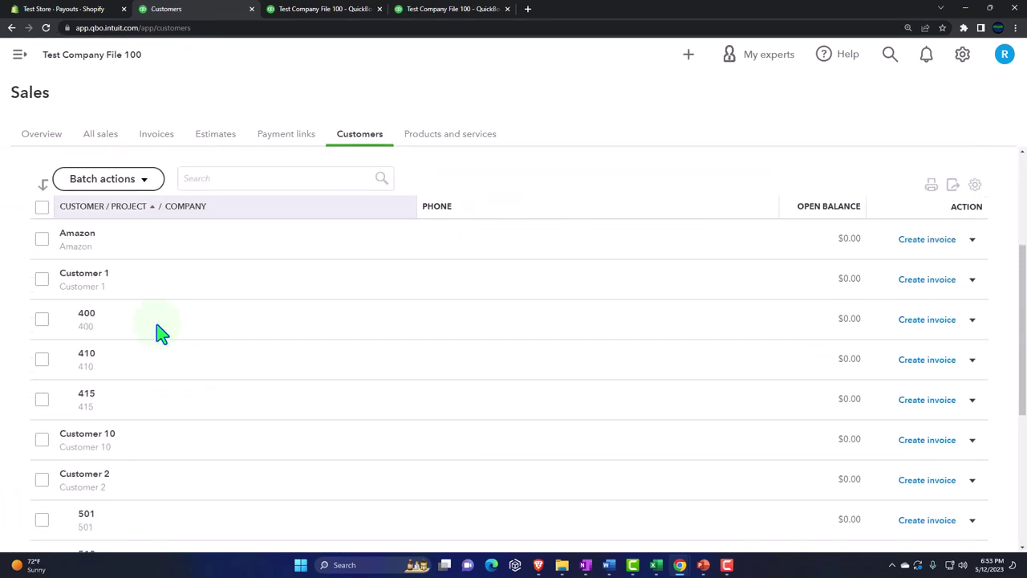
{"action": "scroll", "coordinate": [160, 333], "scroll_direction": "down", "scroll_amount": 4}
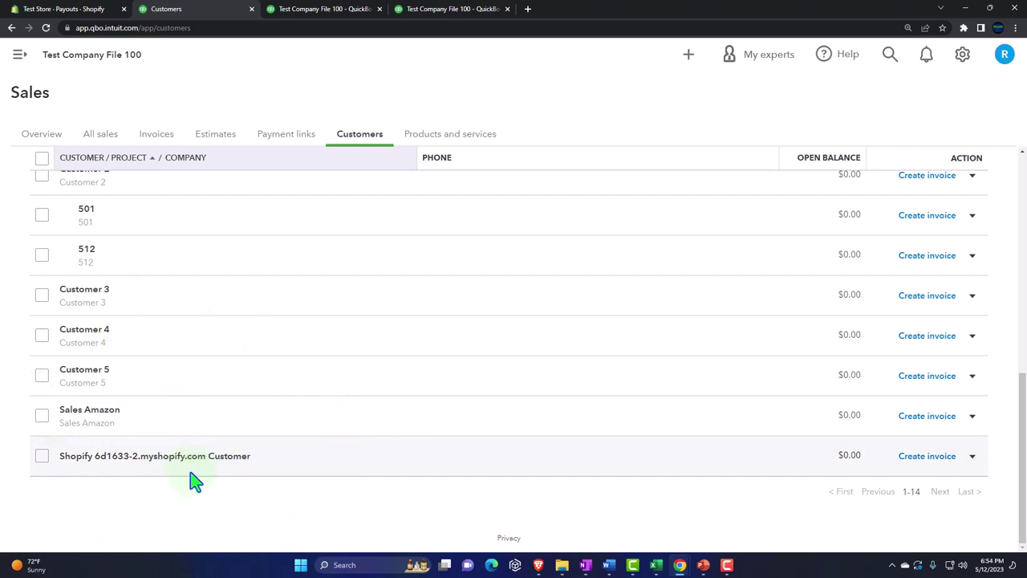
{"action": "scroll", "coordinate": [192, 479], "scroll_direction": "up", "scroll_amount": 10}
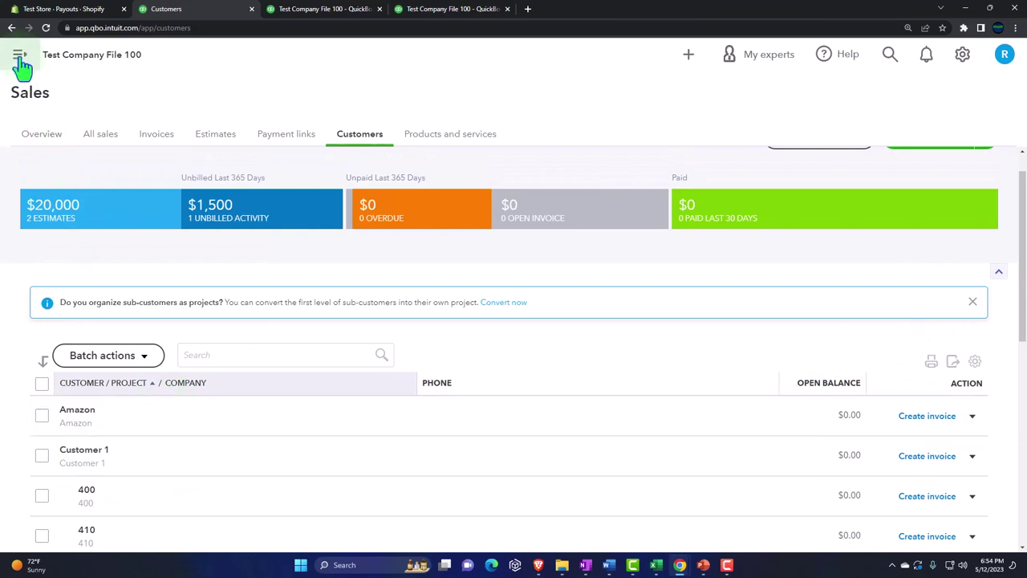
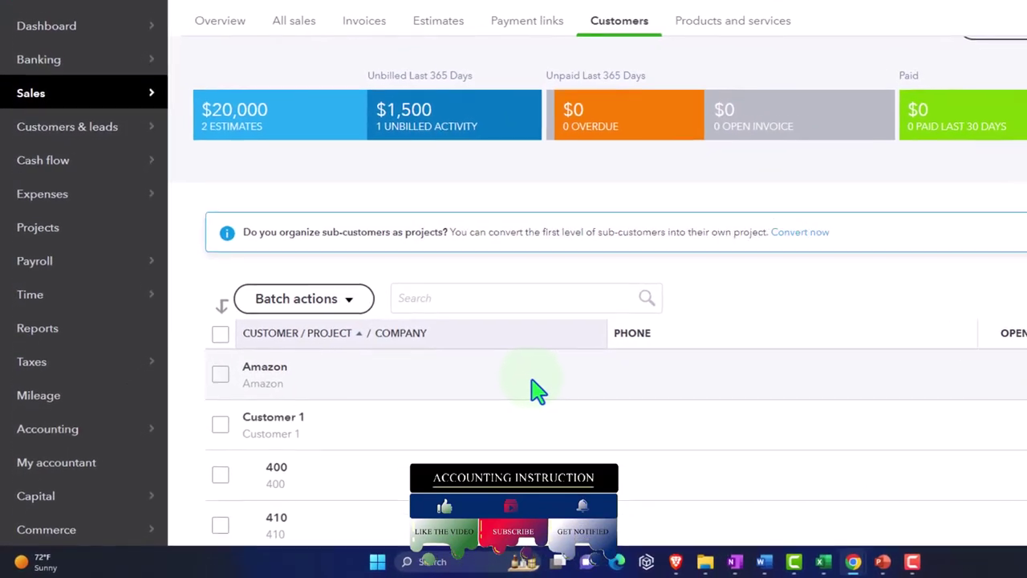
Add the 05/09/2023 Shopify Commerce payout from the app transactions awaiting review and open the Checking bank feed.
{"action": "scroll", "coordinate": [101, 353], "scroll_direction": "down", "scroll_amount": 1}
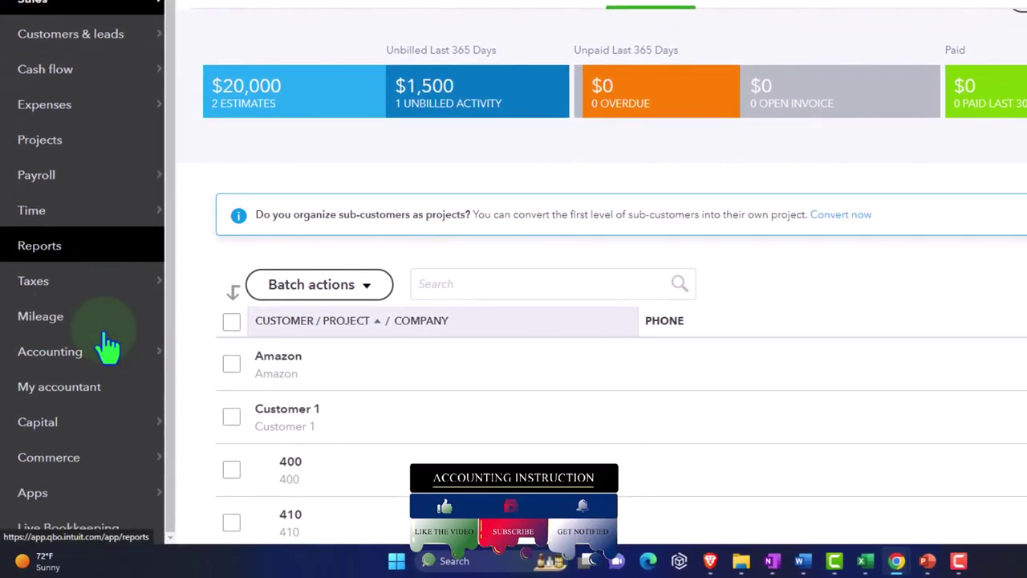
{"action": "scroll", "coordinate": [107, 343], "scroll_direction": "up", "scroll_amount": 2}
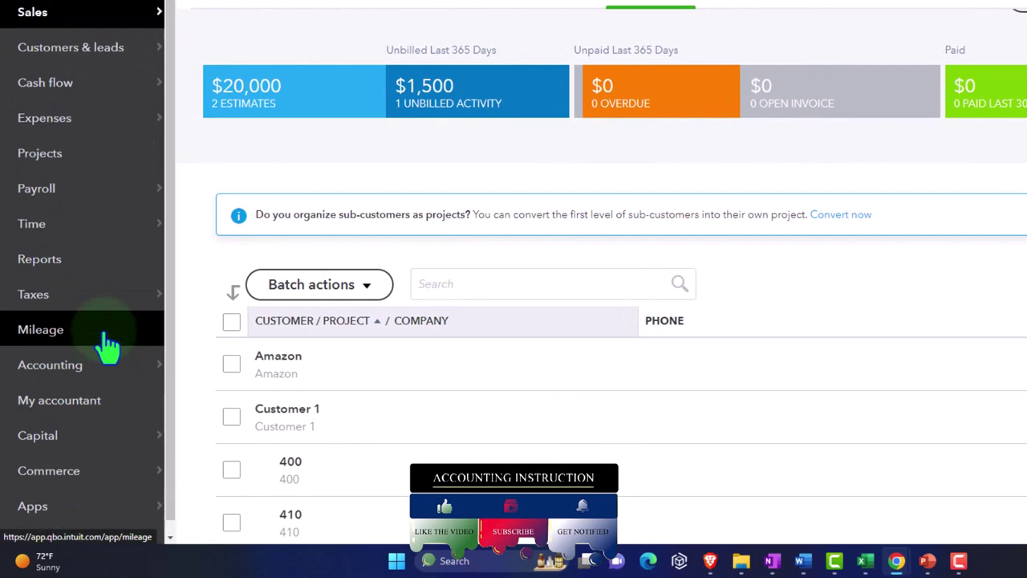
{"action": "left_click", "coordinate": [64, 47]}
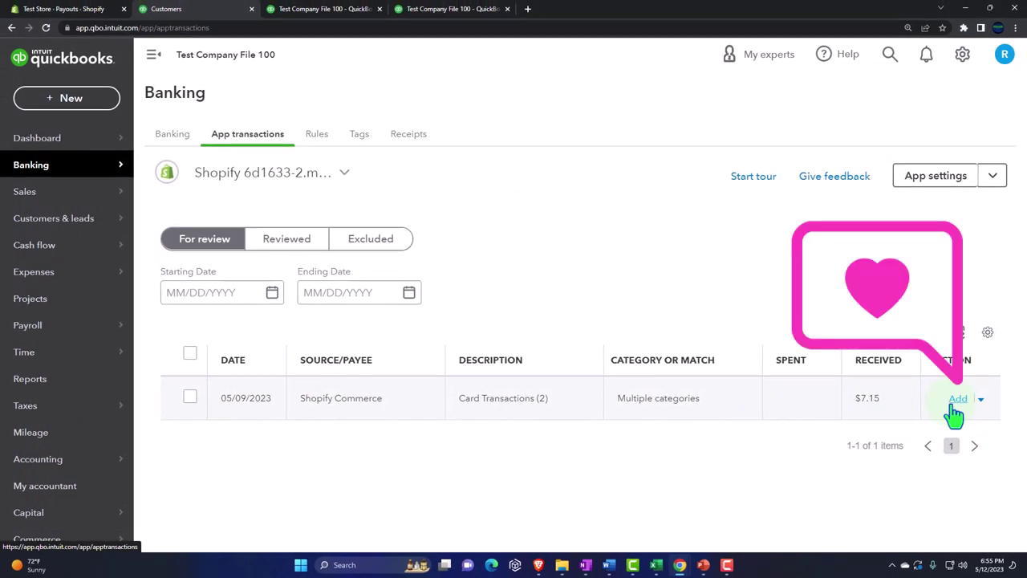
{"action": "left_click", "coordinate": [956, 398]}
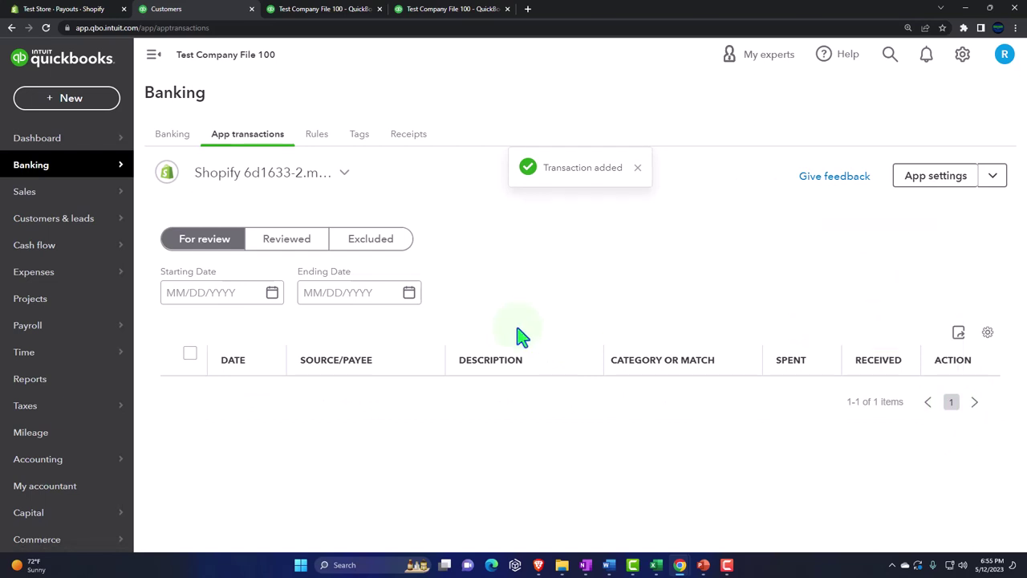
{"action": "left_click", "coordinate": [181, 145]}
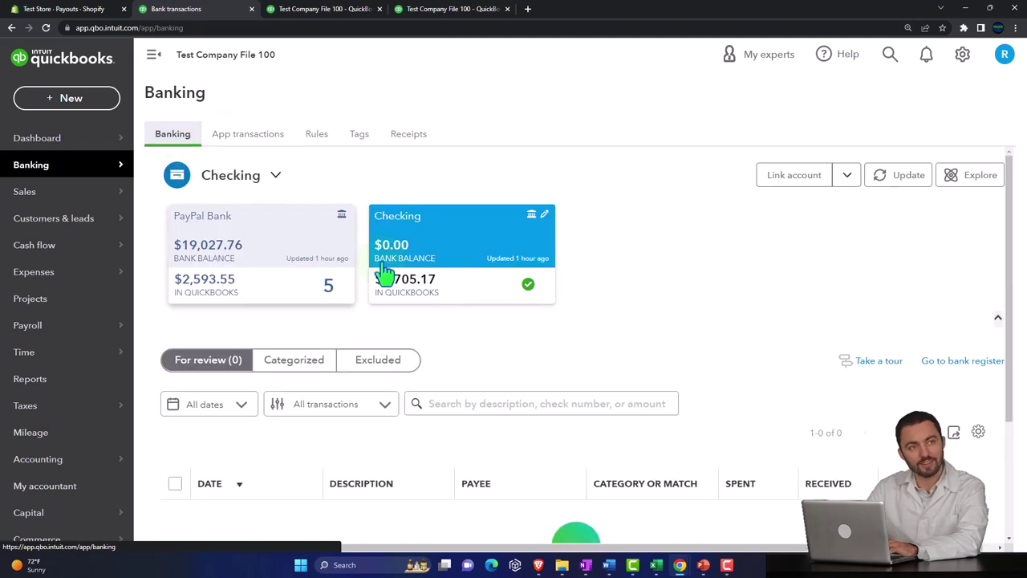
{"action": "scroll", "coordinate": [471, 274], "scroll_direction": "down", "scroll_amount": 1}
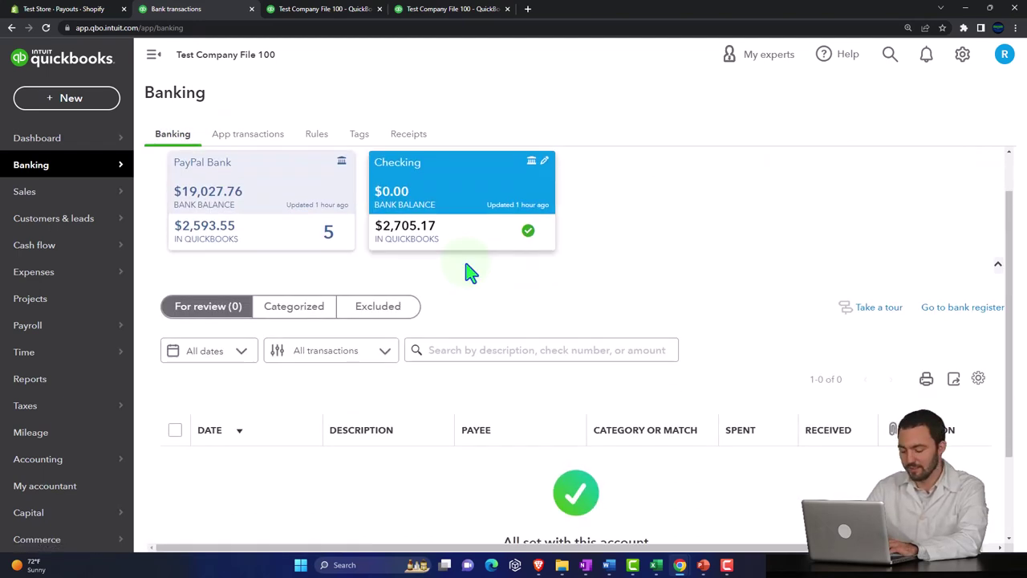
Run the Balance Sheet report for the period 01/01/2023 to 12/31/2023.
{"action": "left_click", "coordinate": [328, 9]}
{"action": "scroll", "coordinate": [314, 321], "scroll_direction": "up", "scroll_amount": 3}
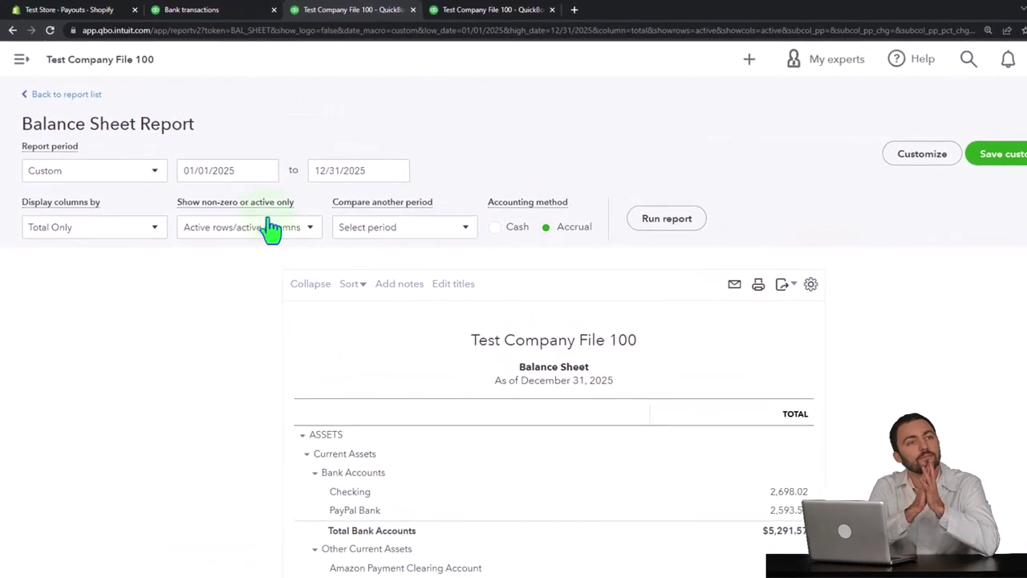
{"action": "left_click", "coordinate": [210, 159]}
{"action": "type", "text": "01"}
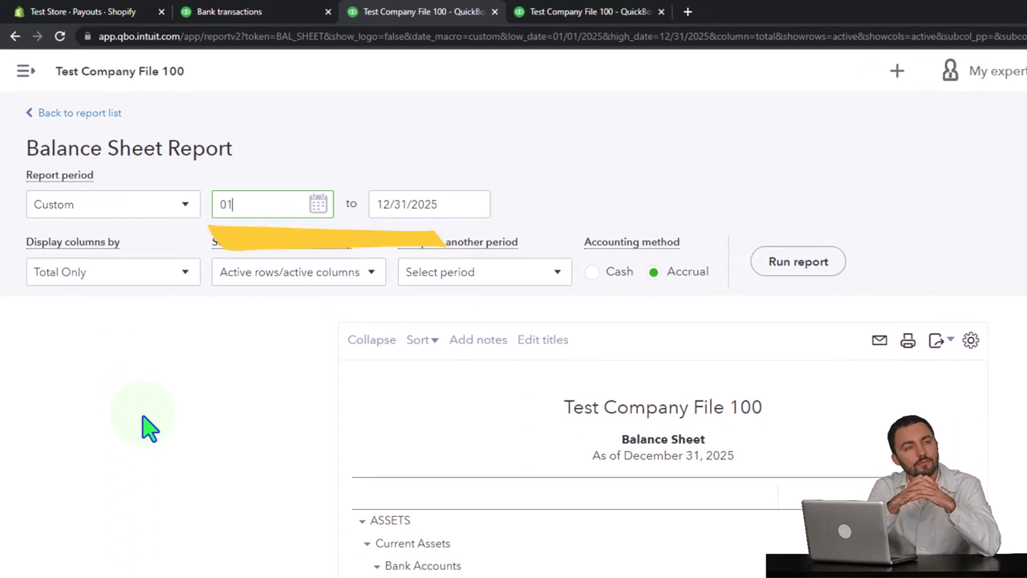
{"action": "type", "text": "/01/2023"}
{"action": "key", "text": "Tab"}
{"action": "type", "text": "12312025"}
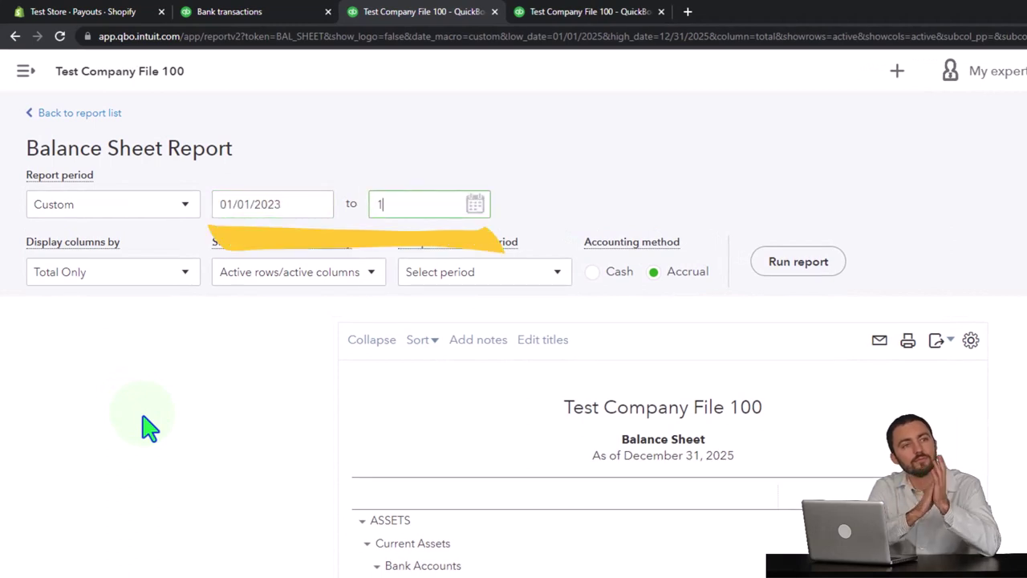
{"action": "left_click", "coordinate": [452, 204]}
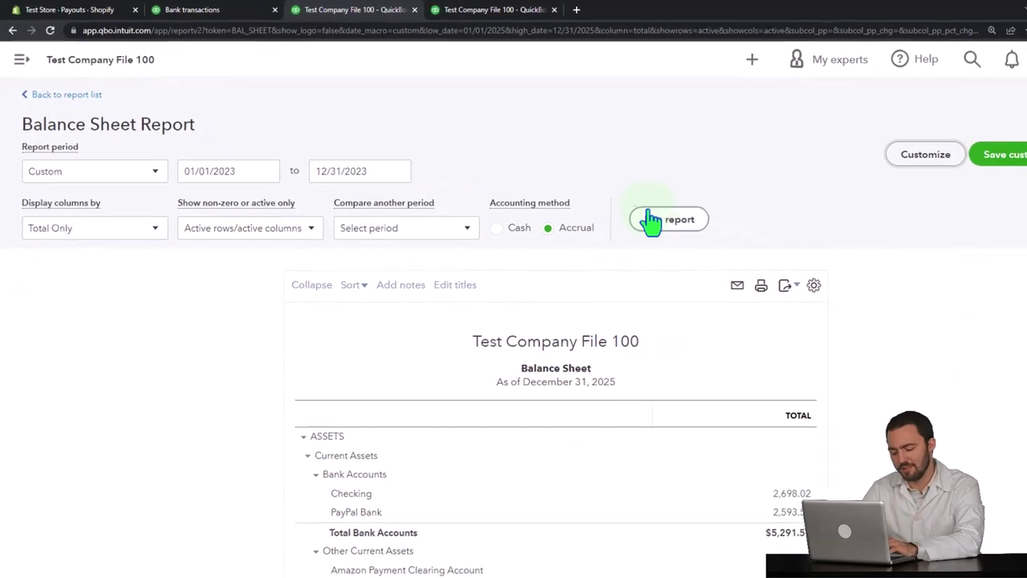
{"action": "left_click", "coordinate": [651, 219]}
View the transactions behind the Checking balance on the Balance Sheet, and return to the report without saving.
{"action": "scroll", "coordinate": [294, 377], "scroll_direction": "down", "scroll_amount": 5}
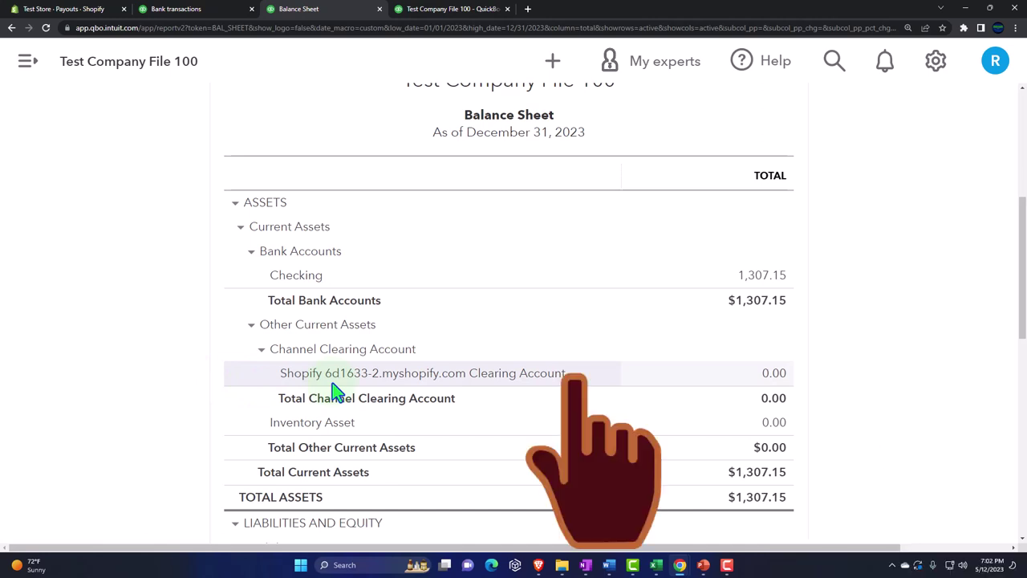
{"action": "left_click", "coordinate": [742, 276]}
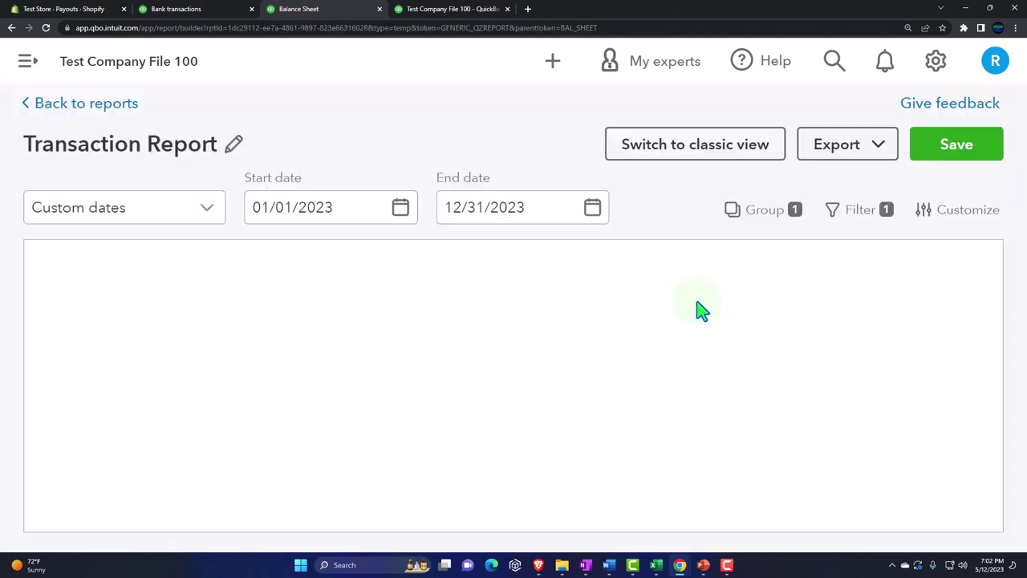
{"action": "key", "text": "ctrl+minus"}
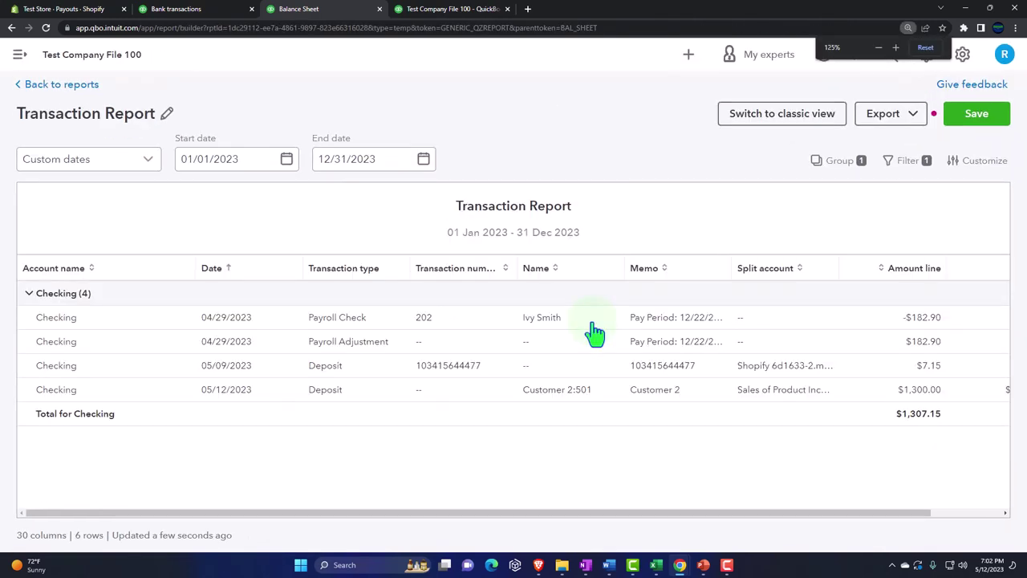
{"action": "key", "text": "ctrl+minus"}
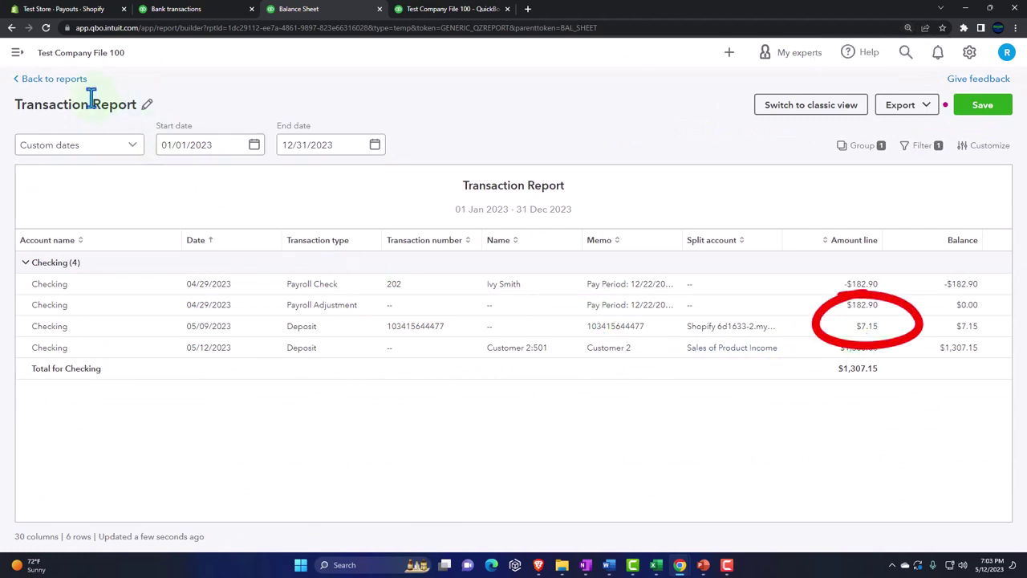
{"action": "left_click", "coordinate": [56, 80]}
{"action": "left_click", "coordinate": [531, 332]}
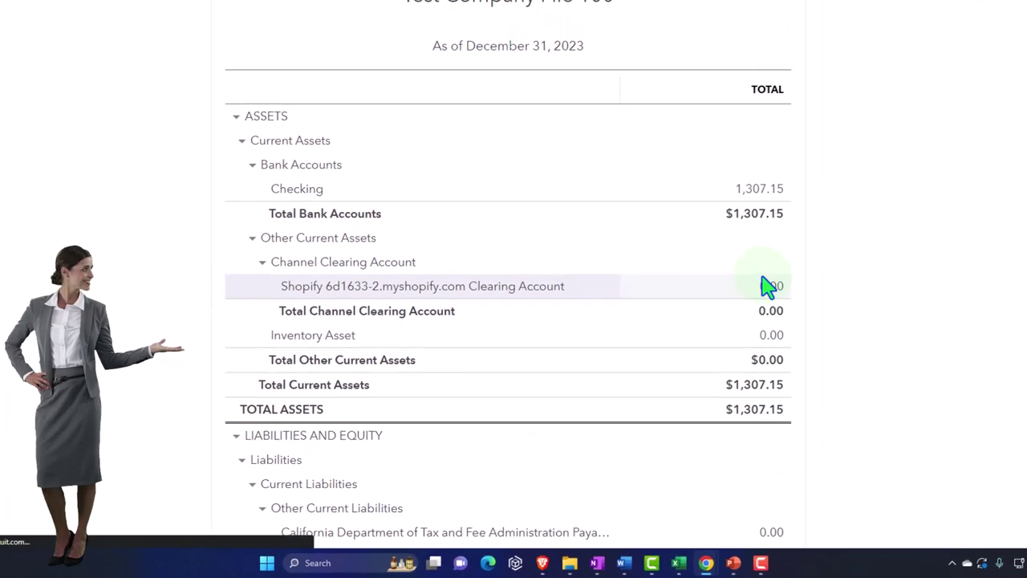
View the expanded transaction detail of the Shopify clearing account and return to the Balance Sheet without saving.
{"action": "left_click", "coordinate": [778, 273]}
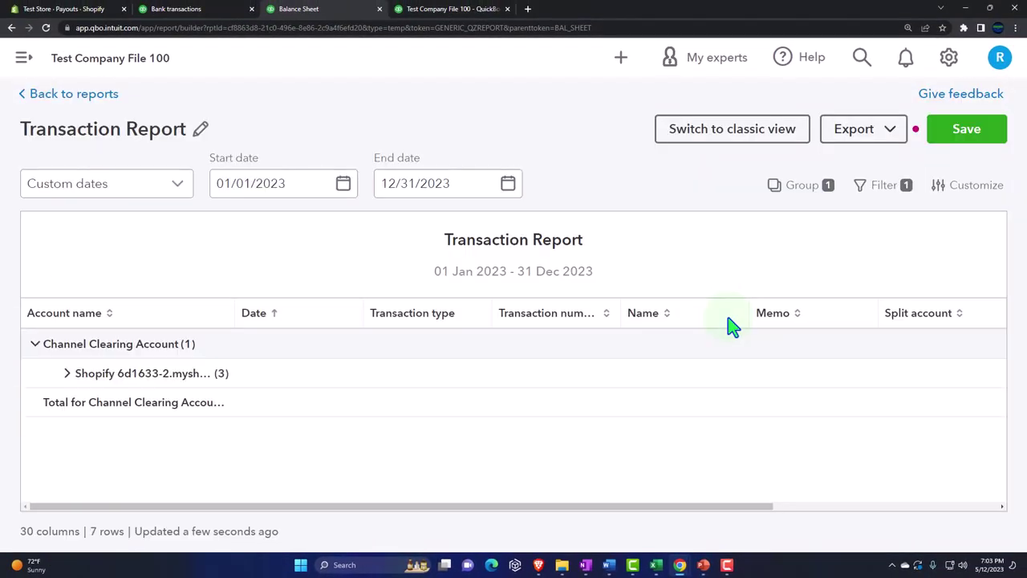
{"action": "left_click", "coordinate": [68, 374]}
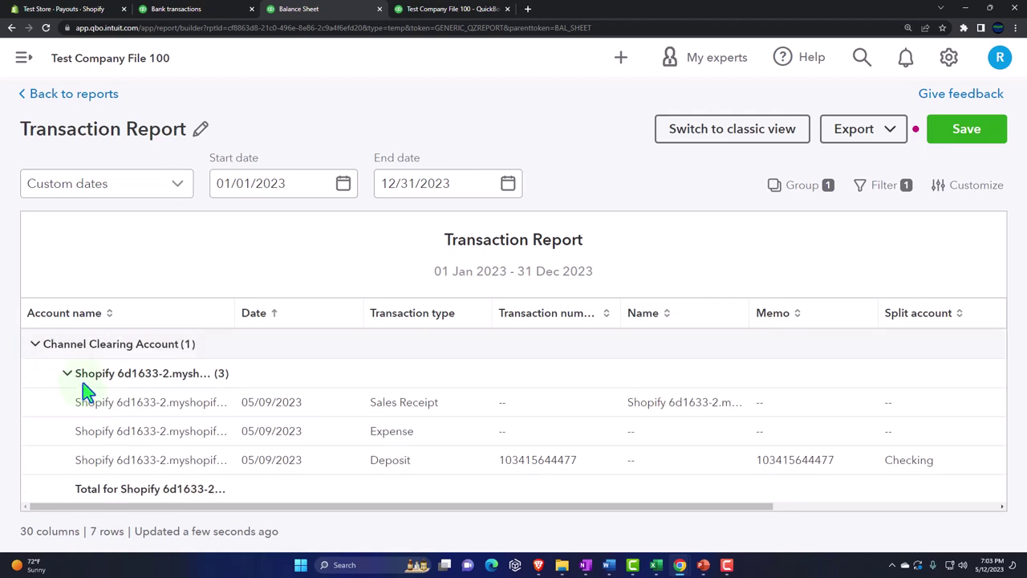
{"action": "key", "text": "ctrl+minus"}
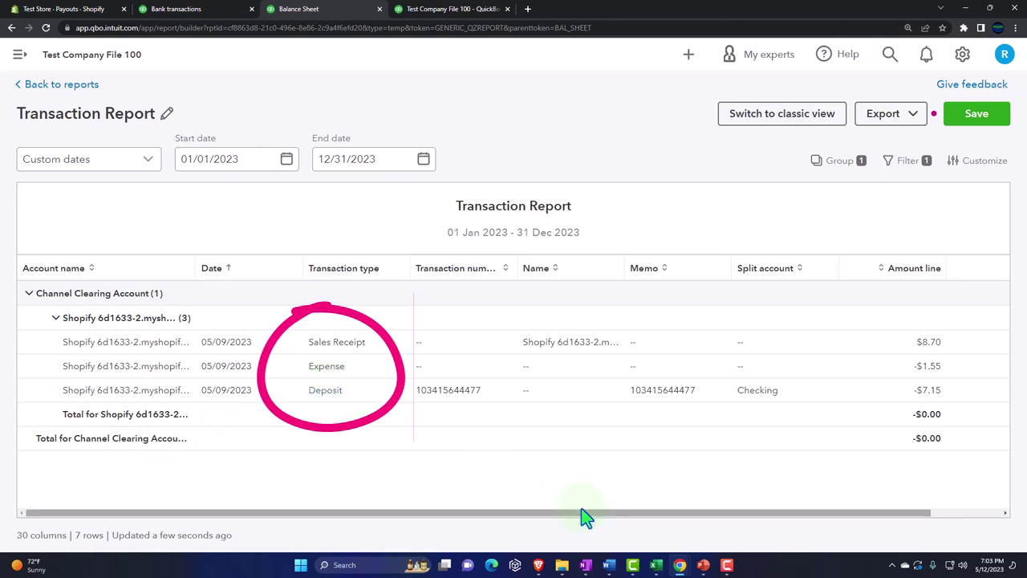
{"action": "key", "text": "ctrl+minus"}
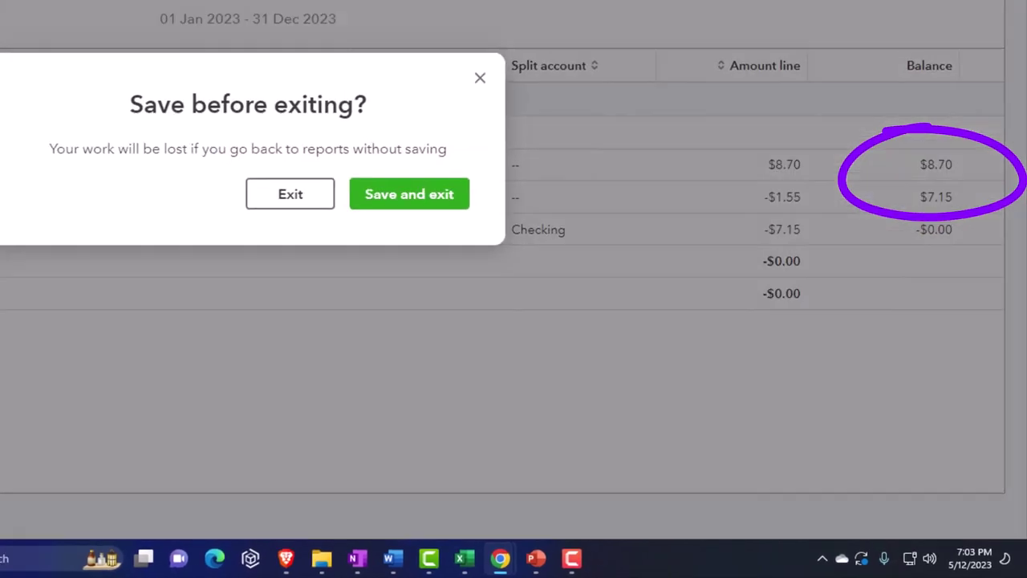
{"action": "left_click", "coordinate": [361, 230]}
{"action": "scroll", "coordinate": [550, 344], "scroll_direction": "down", "scroll_amount": 5}
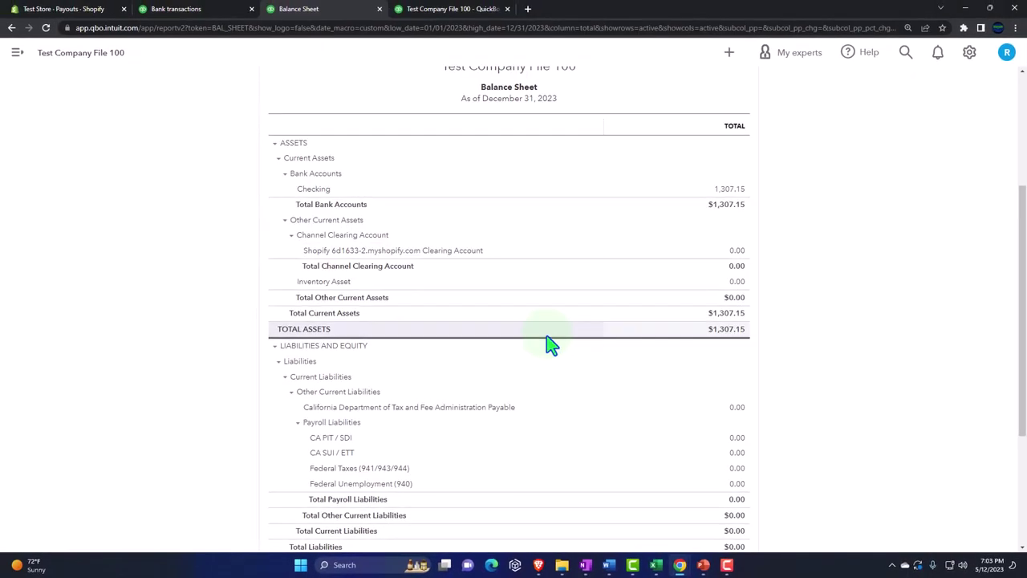
{"action": "key", "text": "ctrl+plus"}
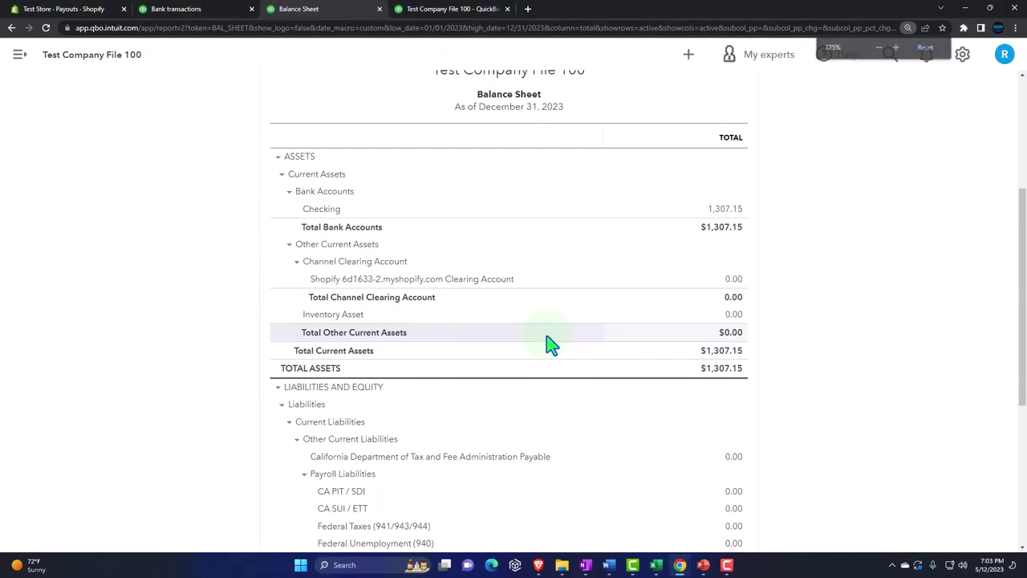
Expand the 05/09/2023 Shopify Pay deposit in the Checking bank feed to view its matching record.
{"action": "left_click", "coordinate": [175, 9]}
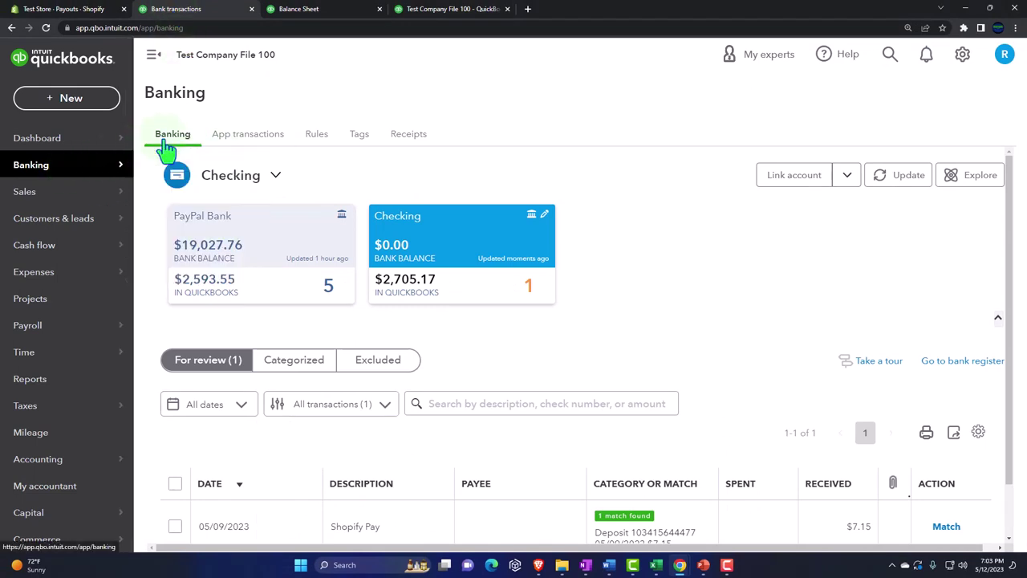
{"action": "scroll", "coordinate": [591, 329], "scroll_direction": "down", "scroll_amount": 2}
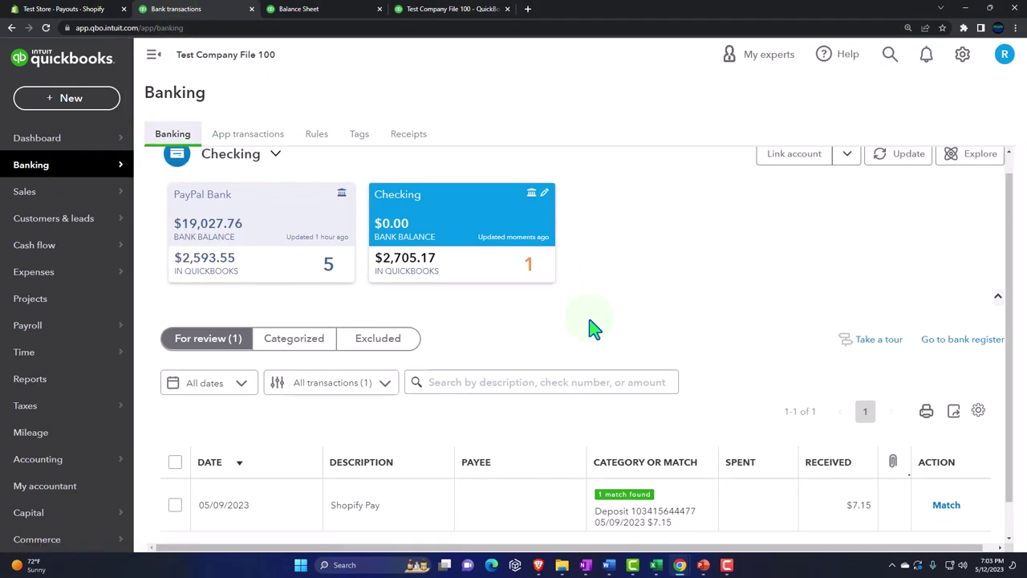
{"action": "left_click", "coordinate": [152, 54]}
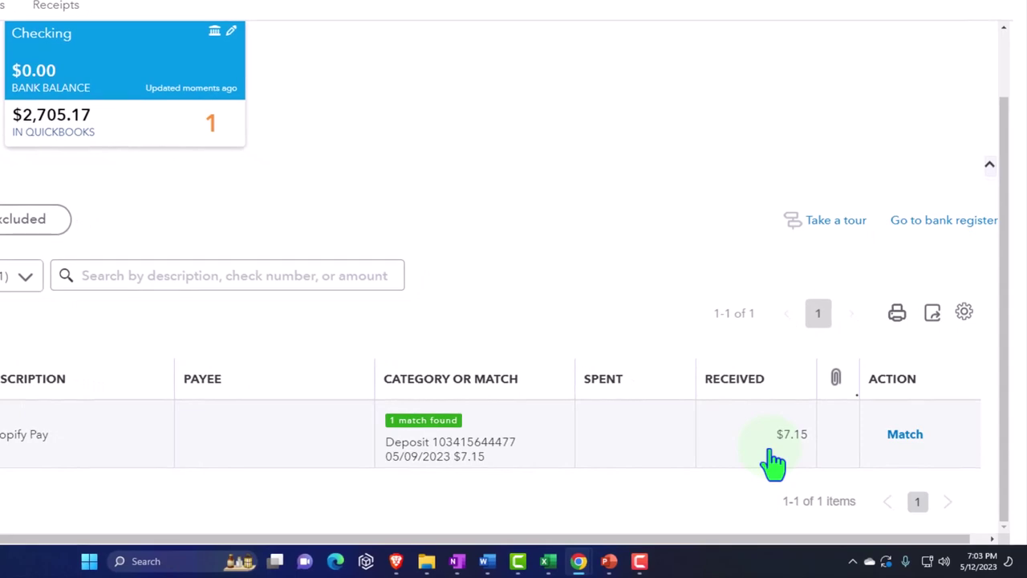
{"action": "left_click", "coordinate": [458, 458]}
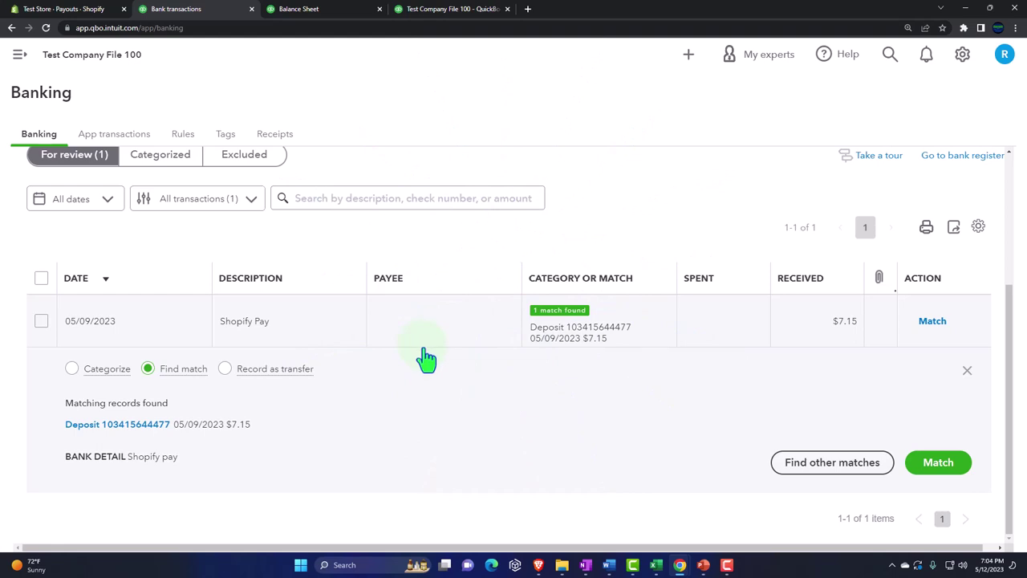
{"action": "scroll", "coordinate": [426, 358], "scroll_direction": "up", "scroll_amount": 5}
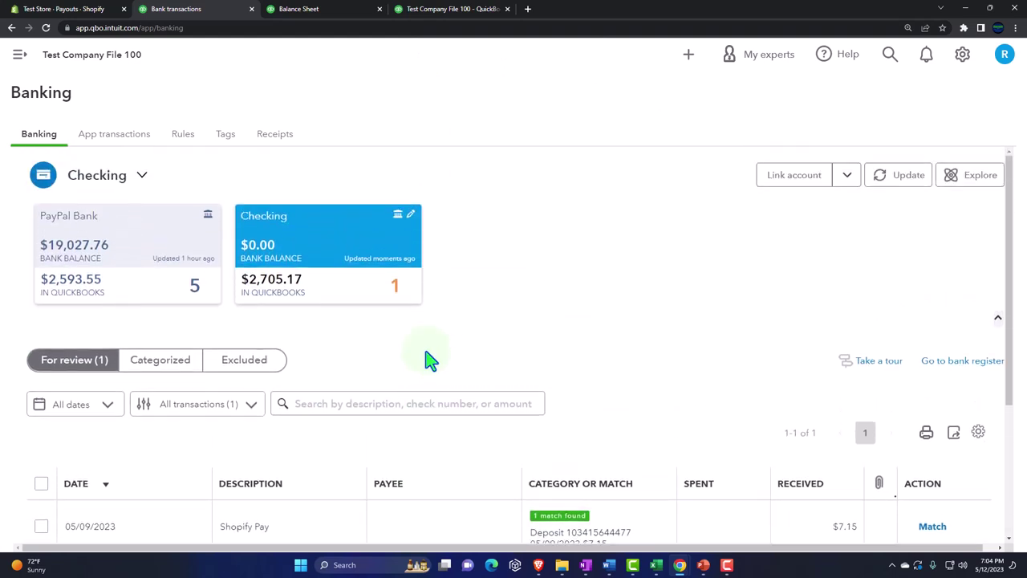
Switch to the Profit and Loss report for January - December 2023 and rerun it.
{"action": "left_click", "coordinate": [341, 10]}
{"action": "left_click", "coordinate": [425, 8]}
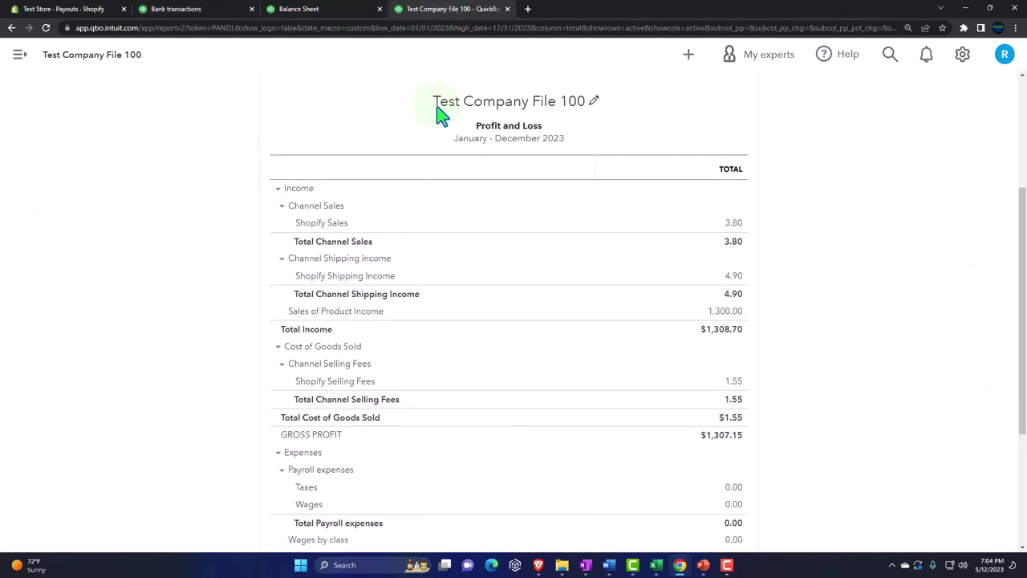
{"action": "scroll", "coordinate": [474, 213], "scroll_direction": "up", "scroll_amount": 3}
{"action": "left_click", "coordinate": [606, 154]}
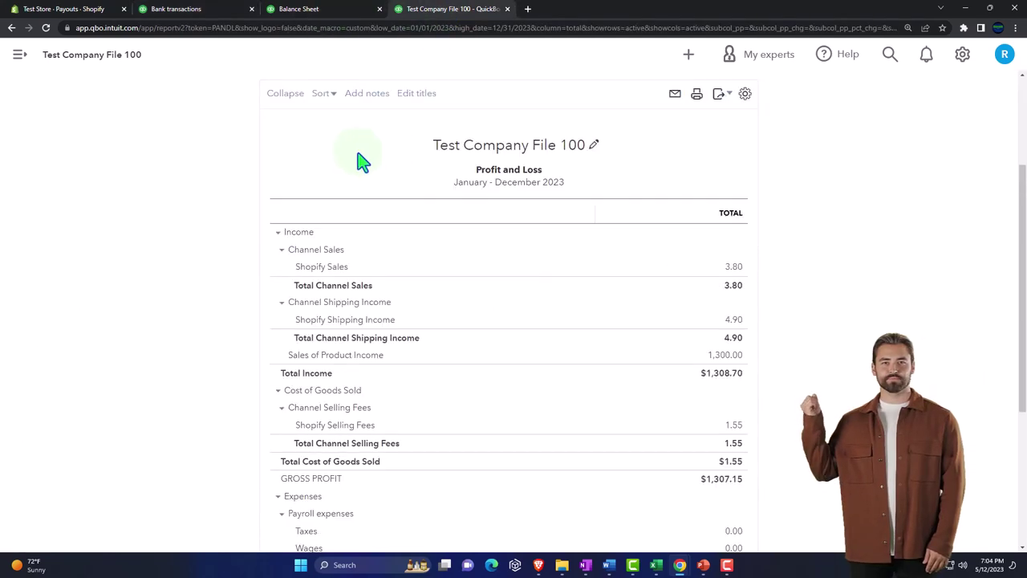
Open the sales receipt behind the Shopify Sales amount on the Profit and Loss report.
{"action": "scroll", "coordinate": [353, 165], "scroll_direction": "up", "scroll_amount": 3}
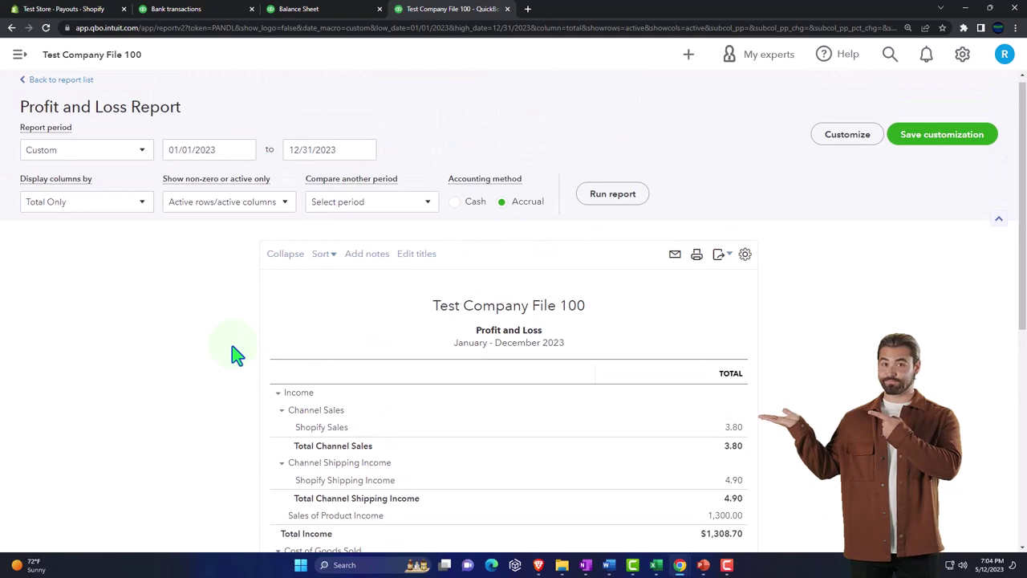
{"action": "key", "text": "ctrl+plus"}
{"action": "scroll", "coordinate": [222, 344], "scroll_direction": "down", "scroll_amount": 3}
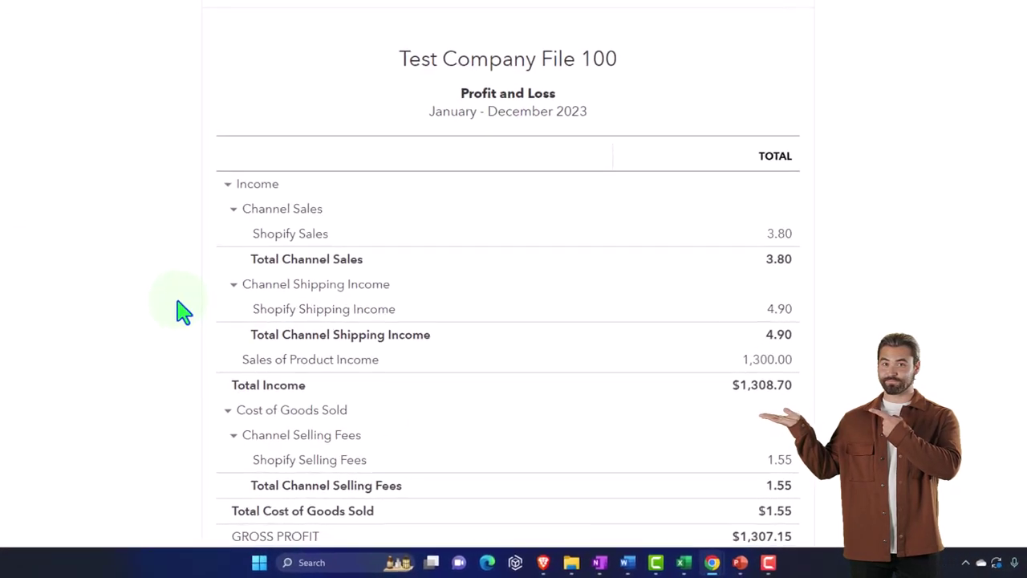
{"action": "scroll", "coordinate": [615, 213], "scroll_direction": "down", "scroll_amount": 2}
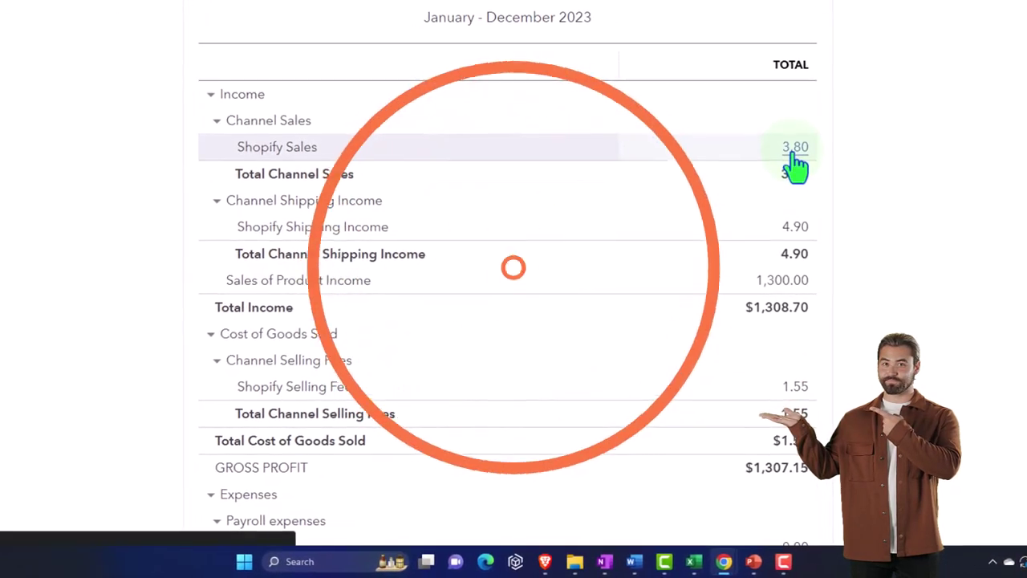
{"action": "left_click", "coordinate": [791, 156]}
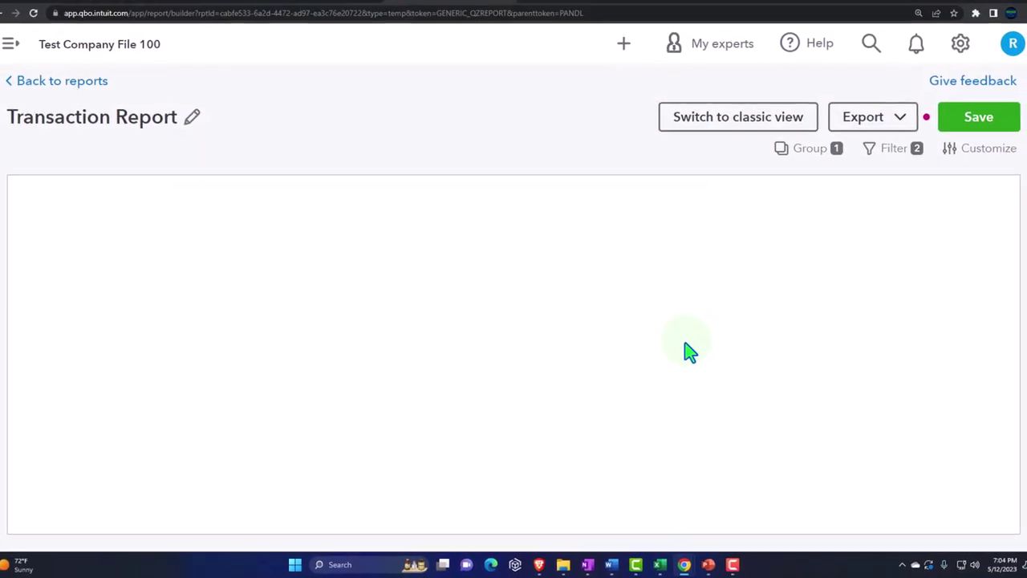
{"action": "key", "text": "ctrl+minus"}
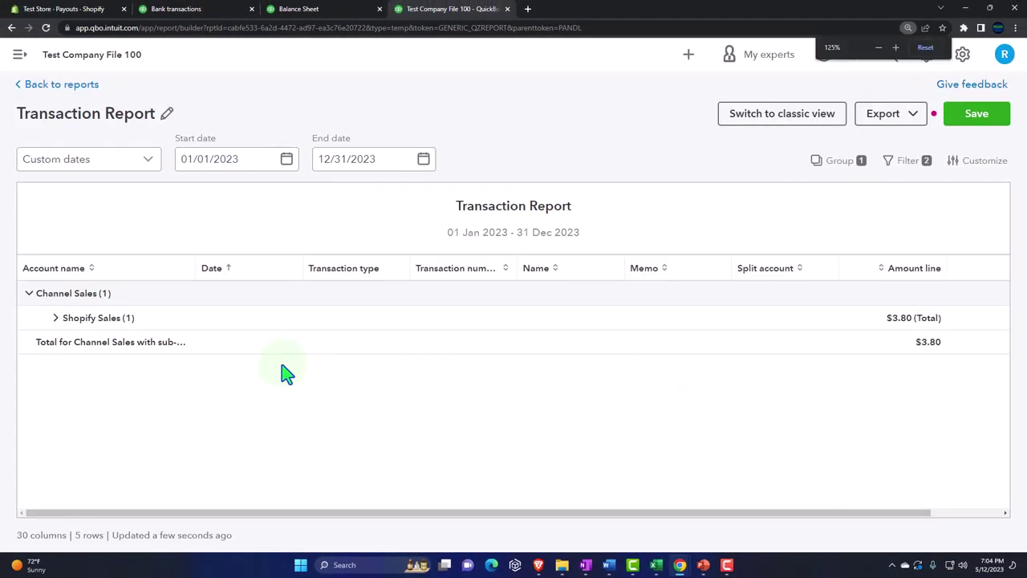
{"action": "key", "text": "ctrl+minus"}
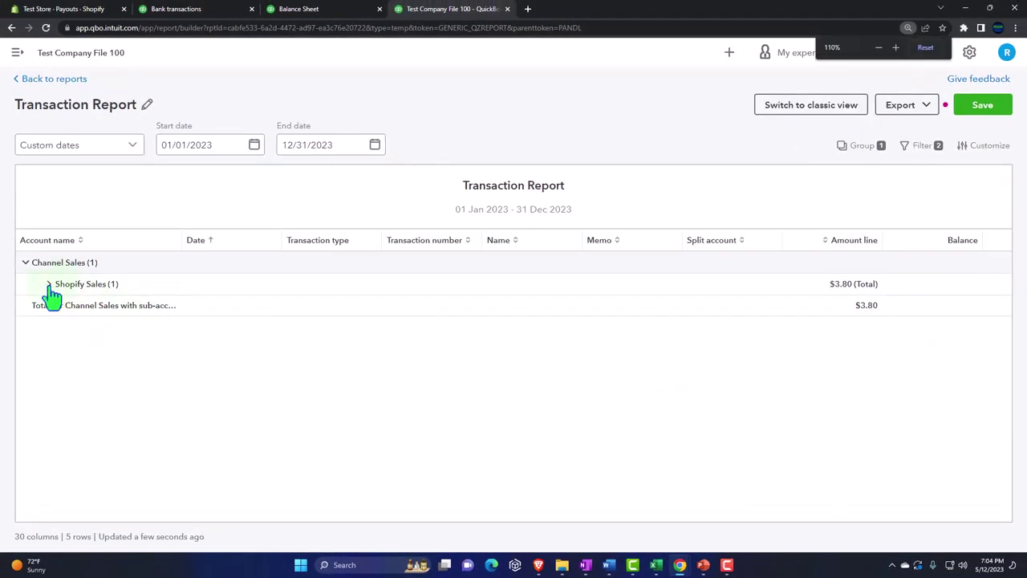
{"action": "left_click", "coordinate": [49, 286]}
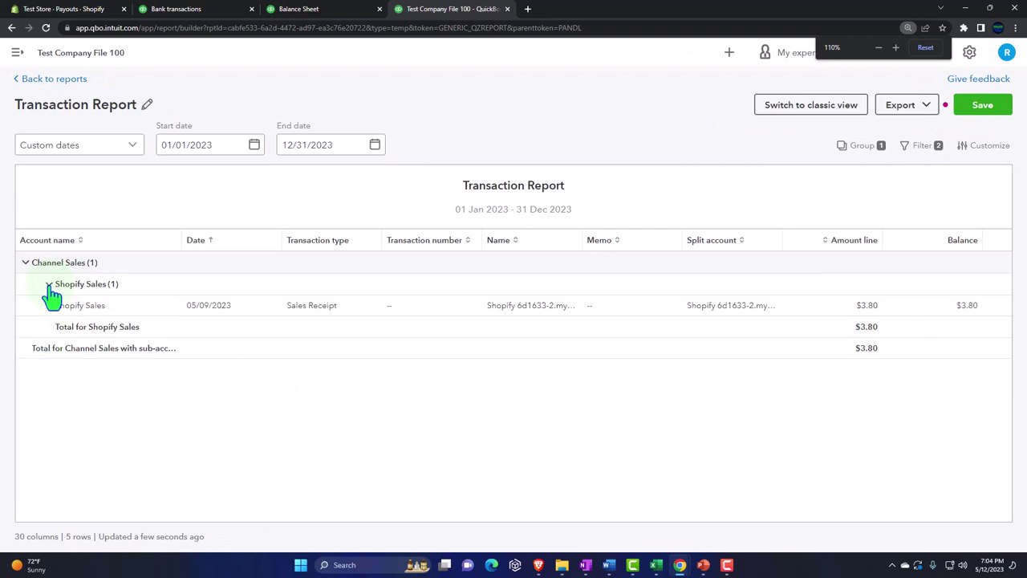
{"action": "left_click", "coordinate": [312, 311]}
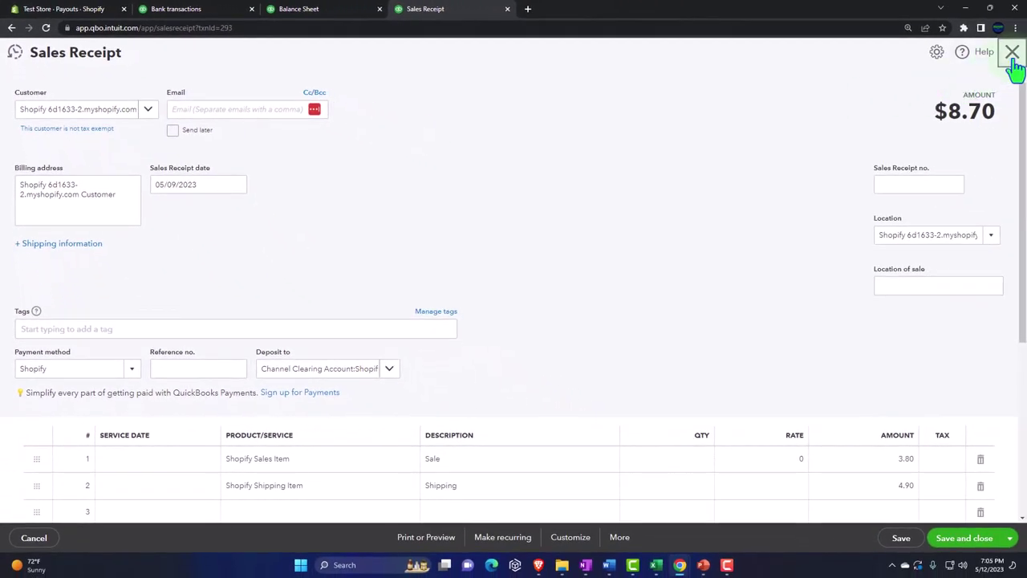
Close the sales receipt and return to the Profit and Loss without saving the transaction report.
{"action": "left_click", "coordinate": [1013, 53]}
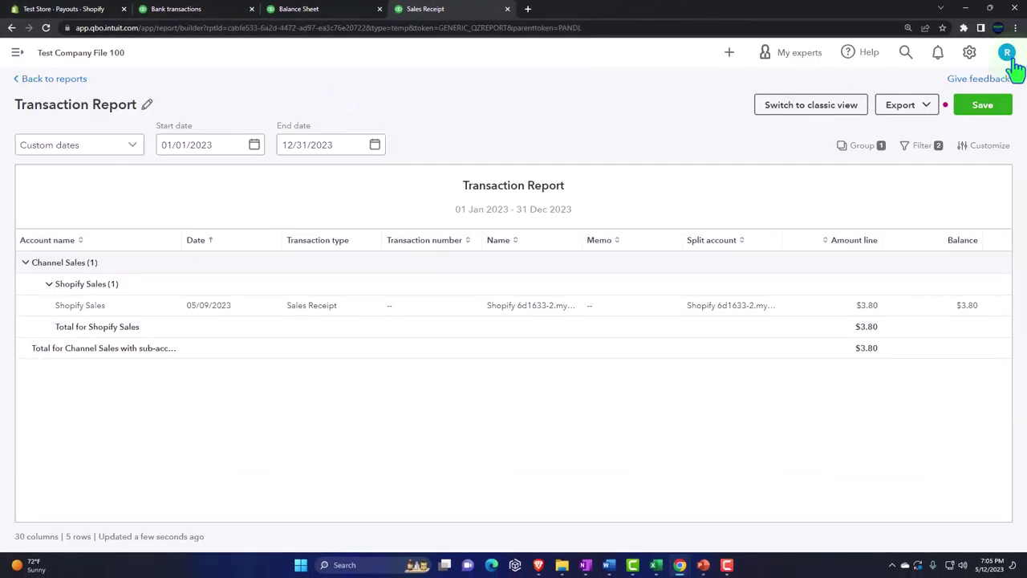
{"action": "left_click", "coordinate": [51, 80]}
{"action": "left_click", "coordinate": [541, 324]}
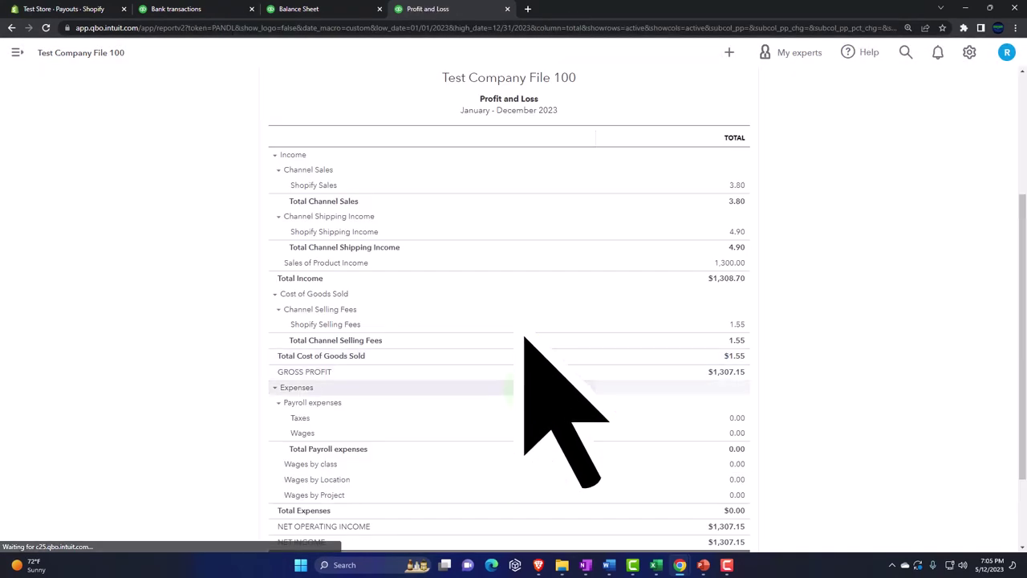
View the expanded transaction detail of Shopify Shipping Income and return to the Profit and Loss without saving.
{"action": "scroll", "coordinate": [442, 451], "scroll_direction": "up", "scroll_amount": 1}
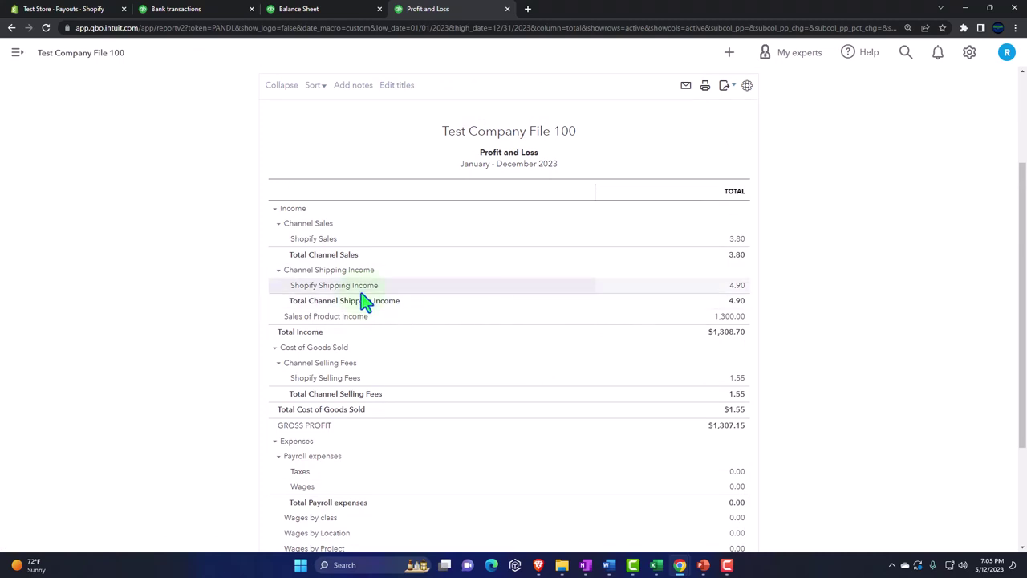
{"action": "left_click", "coordinate": [736, 289]}
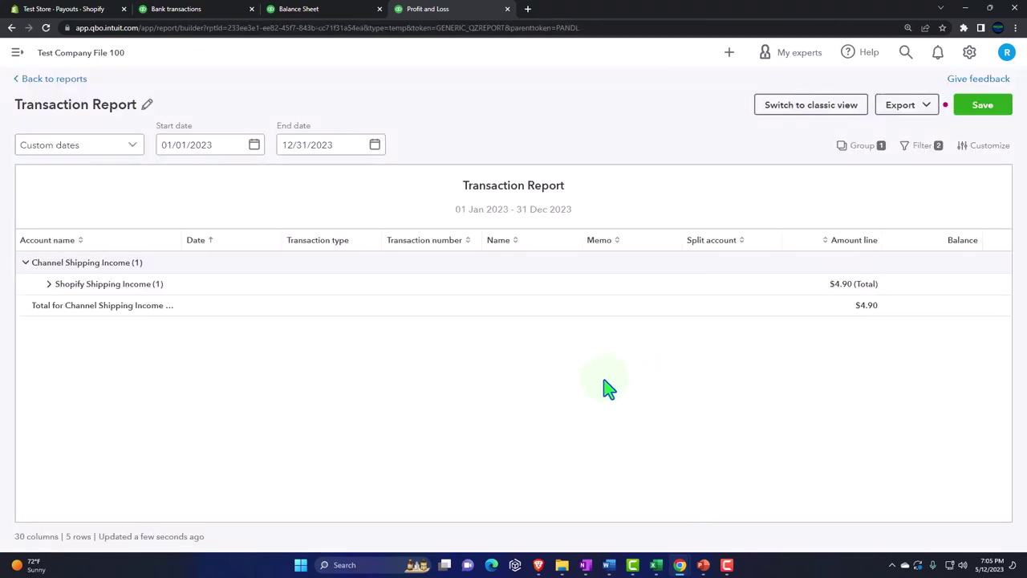
{"action": "left_click", "coordinate": [48, 284]}
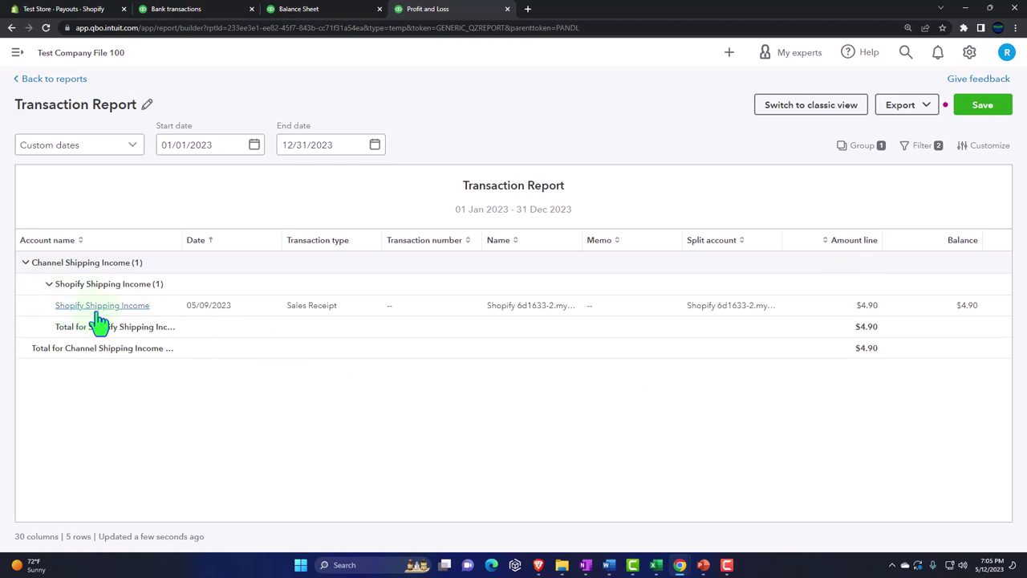
{"action": "left_click", "coordinate": [300, 313]}
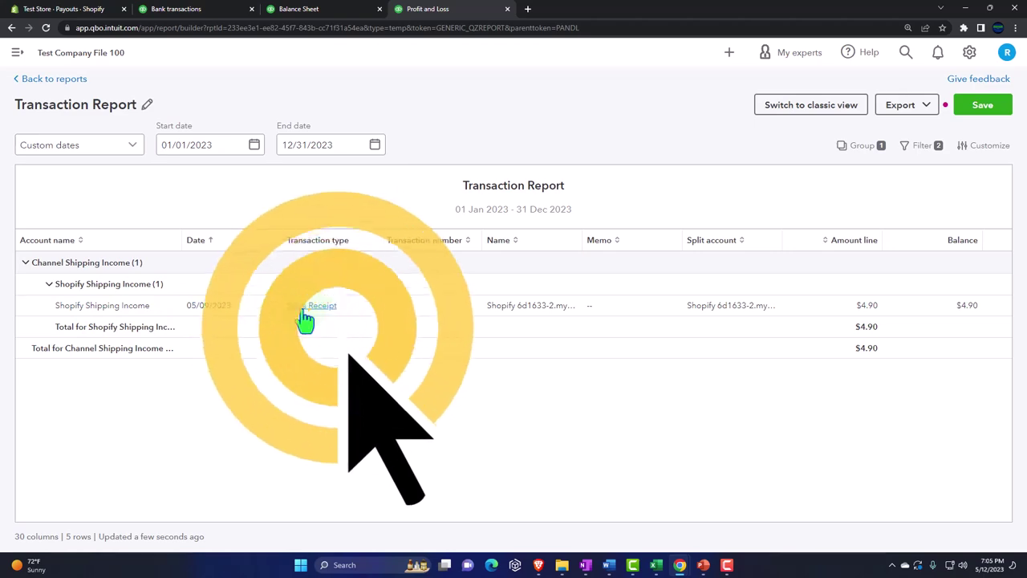
{"action": "left_click", "coordinate": [50, 85]}
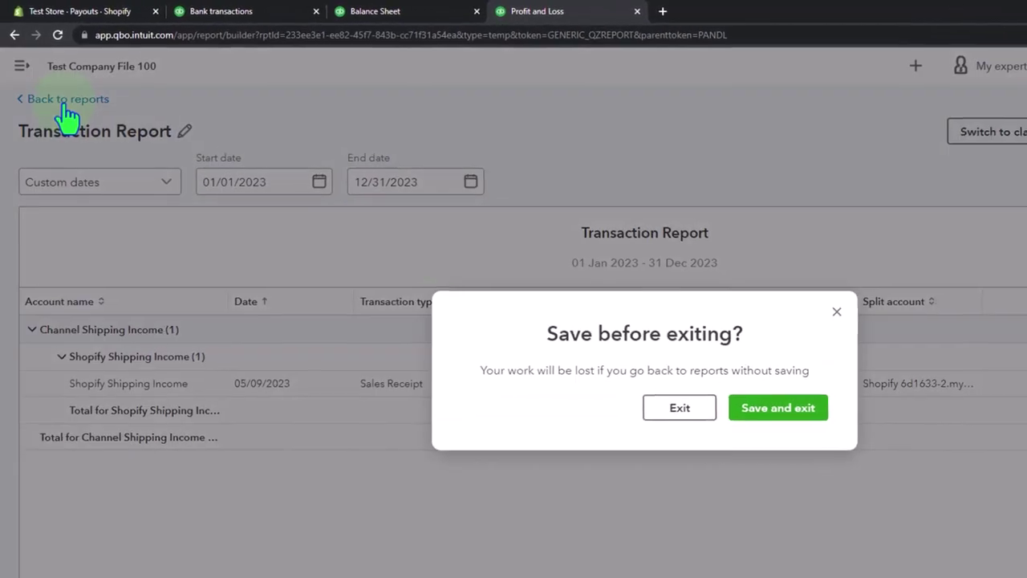
{"action": "left_click", "coordinate": [581, 353]}
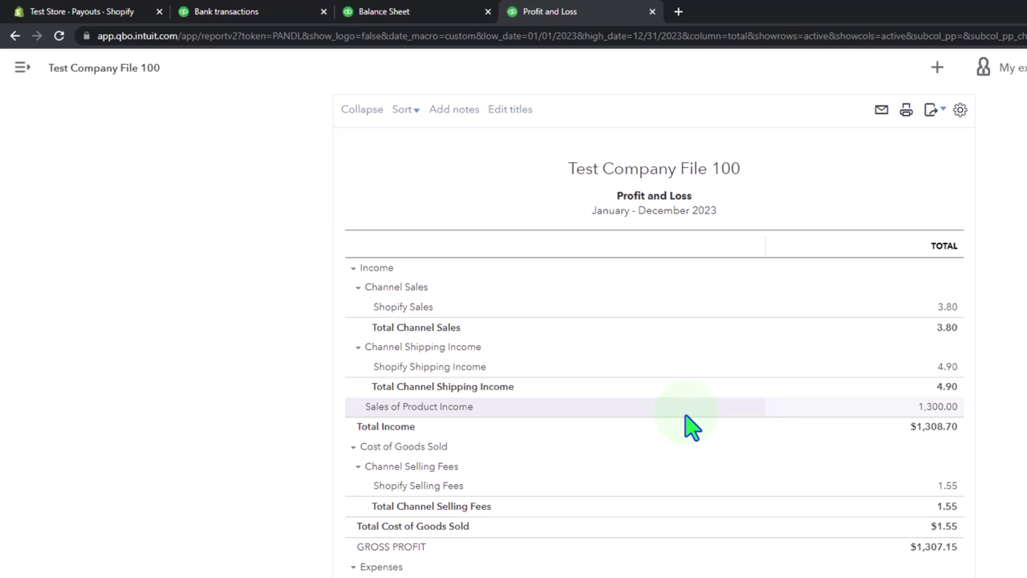
View the expanded transaction detail of Shopify Selling Fees and return to the Profit and Loss without saving.
{"action": "scroll", "coordinate": [692, 427], "scroll_direction": "down", "scroll_amount": 2}
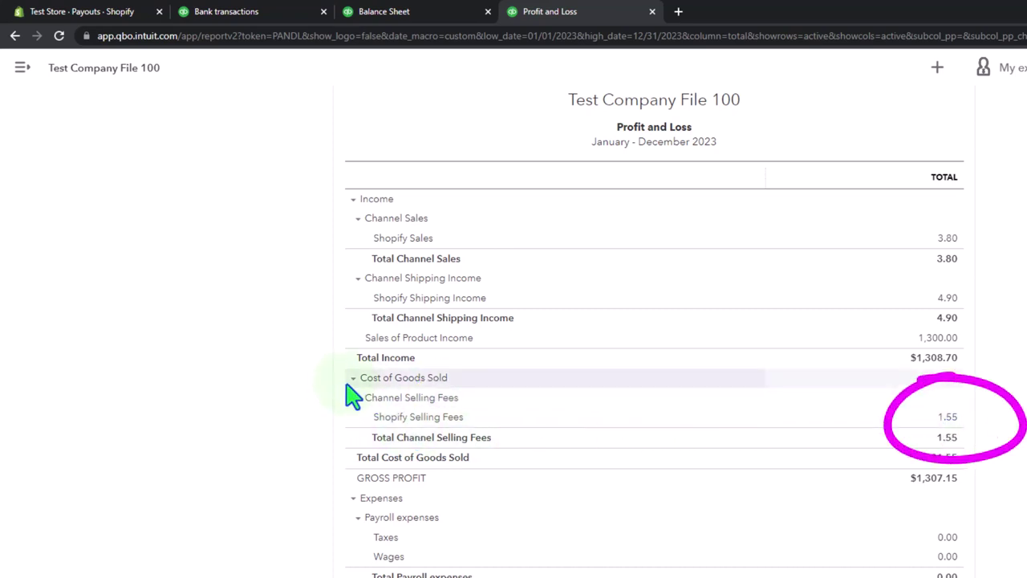
{"action": "left_click", "coordinate": [947, 416]}
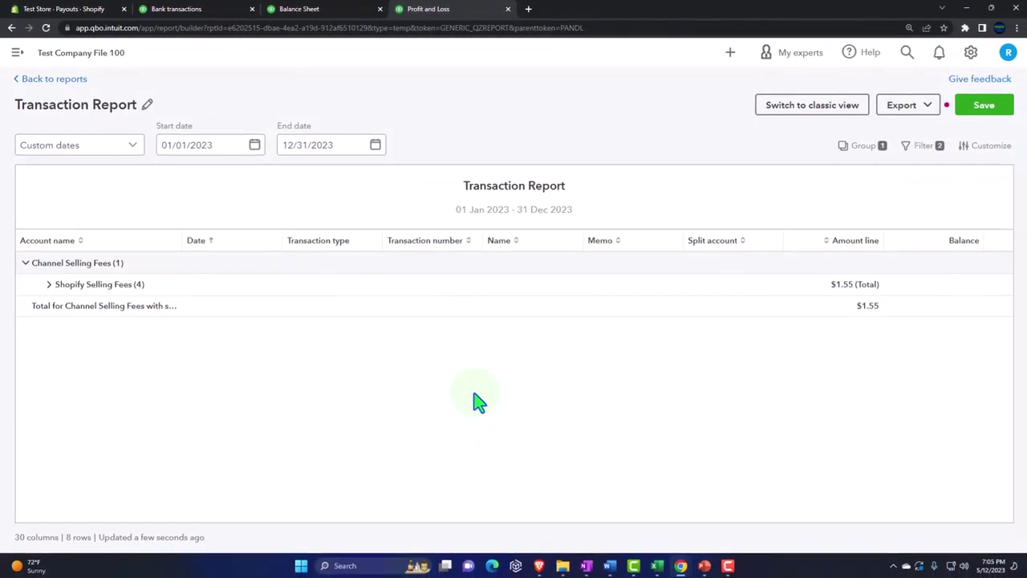
{"action": "left_click", "coordinate": [49, 285]}
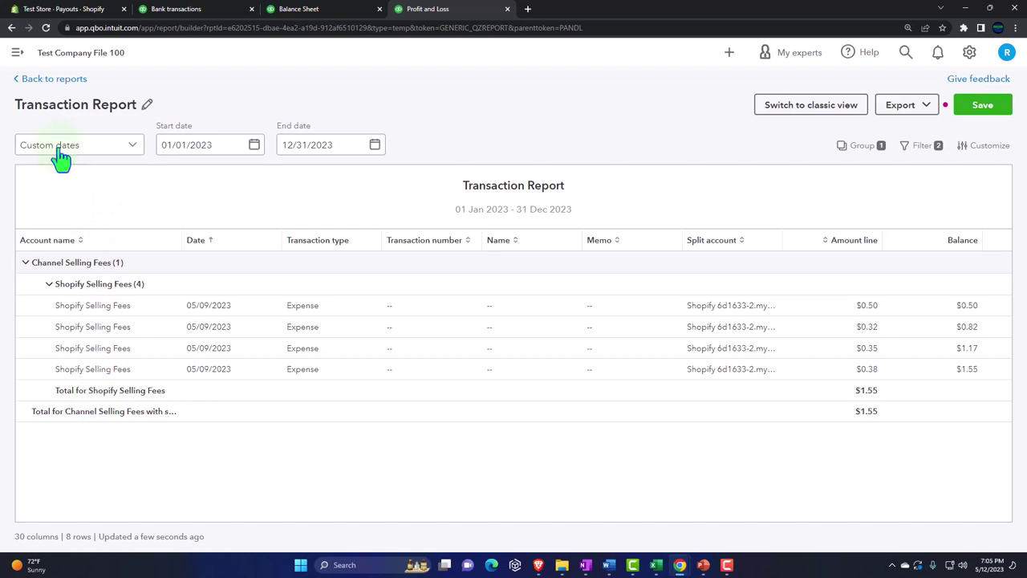
{"action": "left_click", "coordinate": [44, 80]}
{"action": "left_click", "coordinate": [539, 327]}
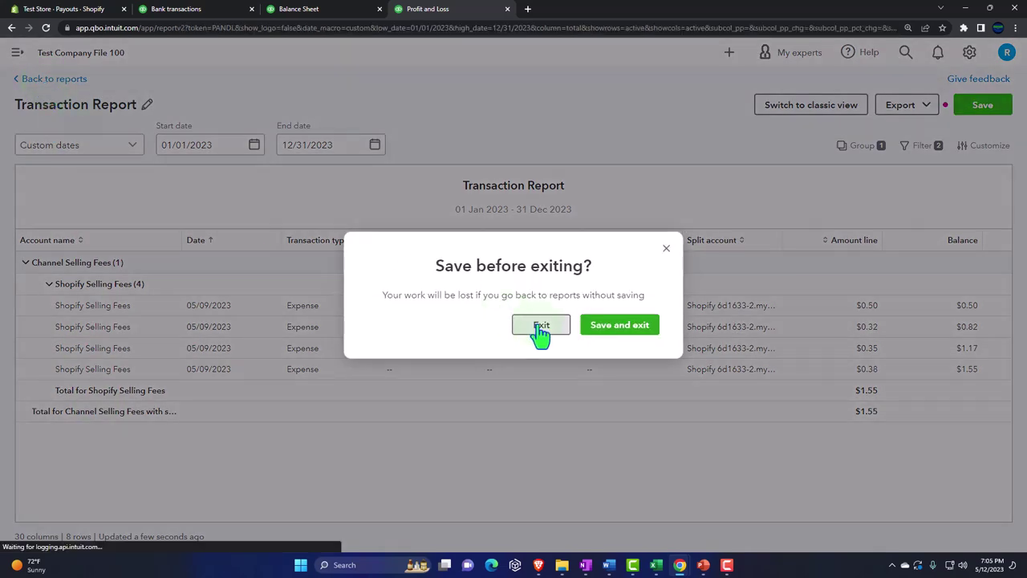
Check the Shopify app transactions still for review, and switch back to the reviewed ones.
{"action": "scroll", "coordinate": [409, 312], "scroll_direction": "down", "scroll_amount": 3}
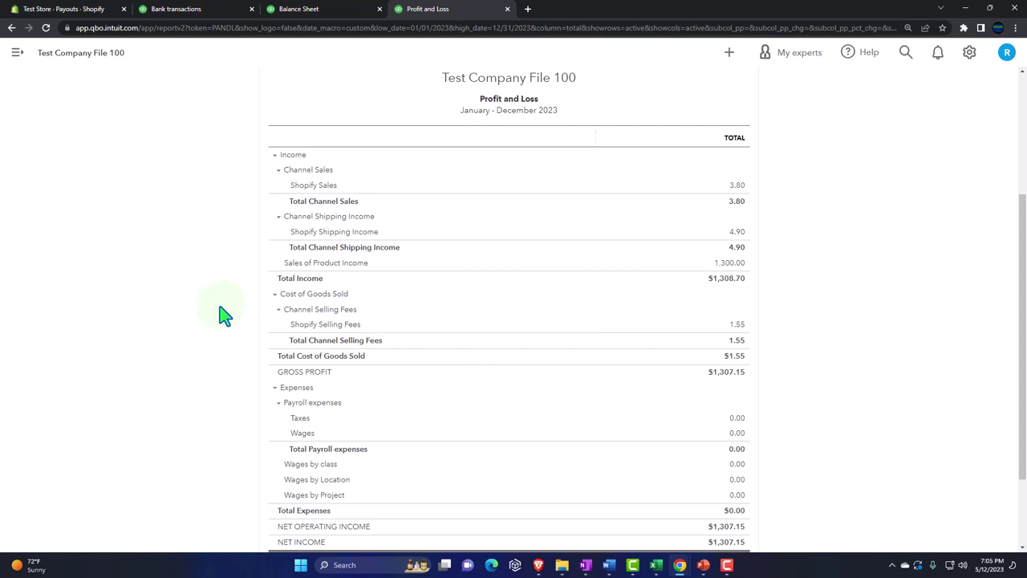
{"action": "scroll", "coordinate": [224, 315], "scroll_direction": "down", "scroll_amount": 2}
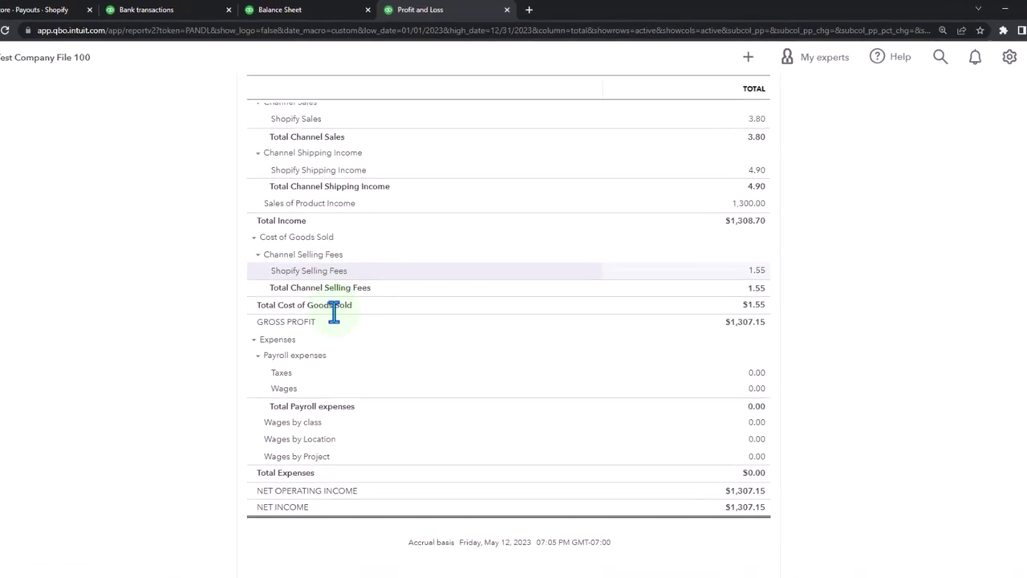
{"action": "scroll", "coordinate": [213, 463], "scroll_direction": "up", "scroll_amount": 5}
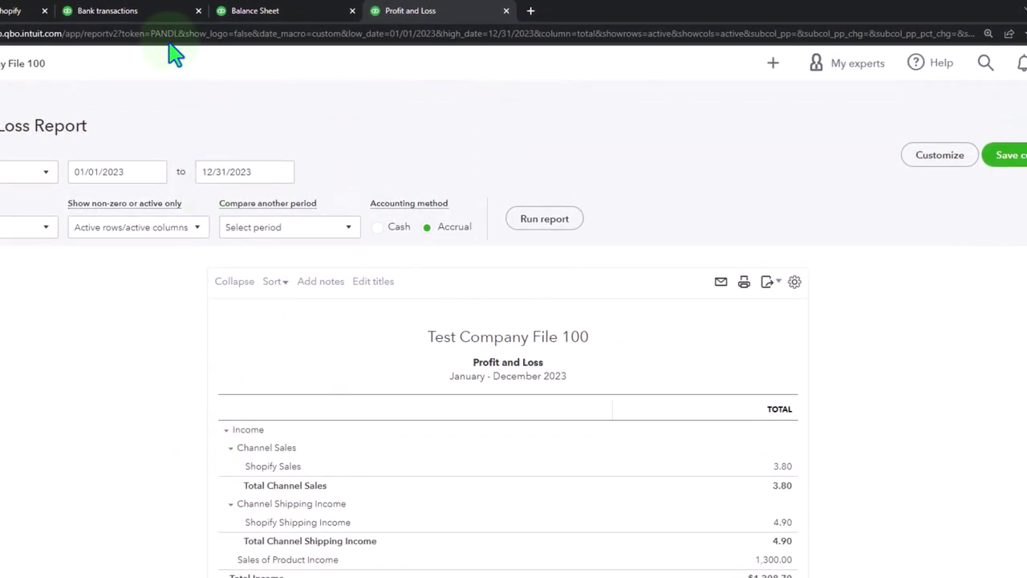
{"action": "left_click", "coordinate": [146, 17]}
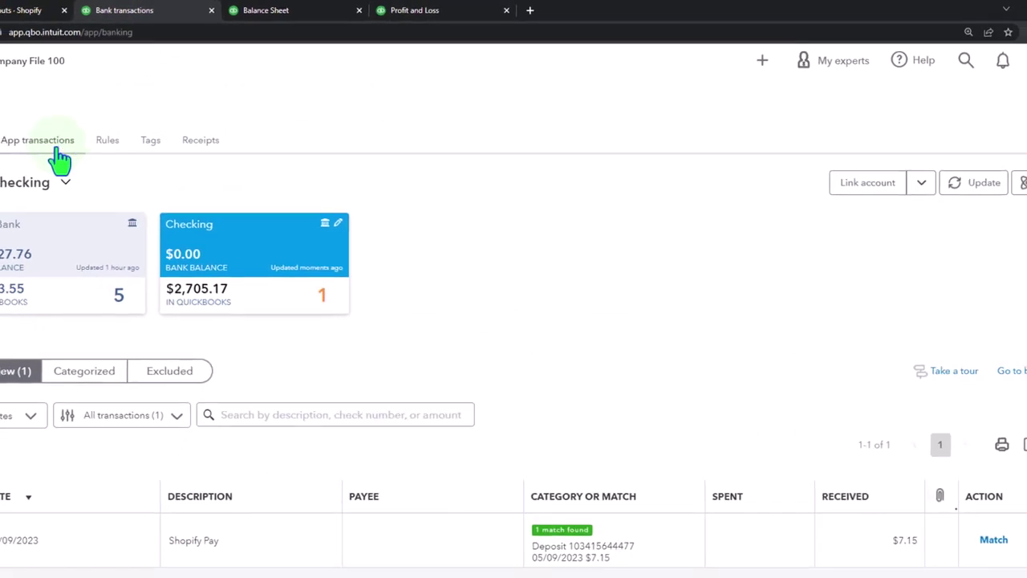
{"action": "left_click", "coordinate": [40, 153]}
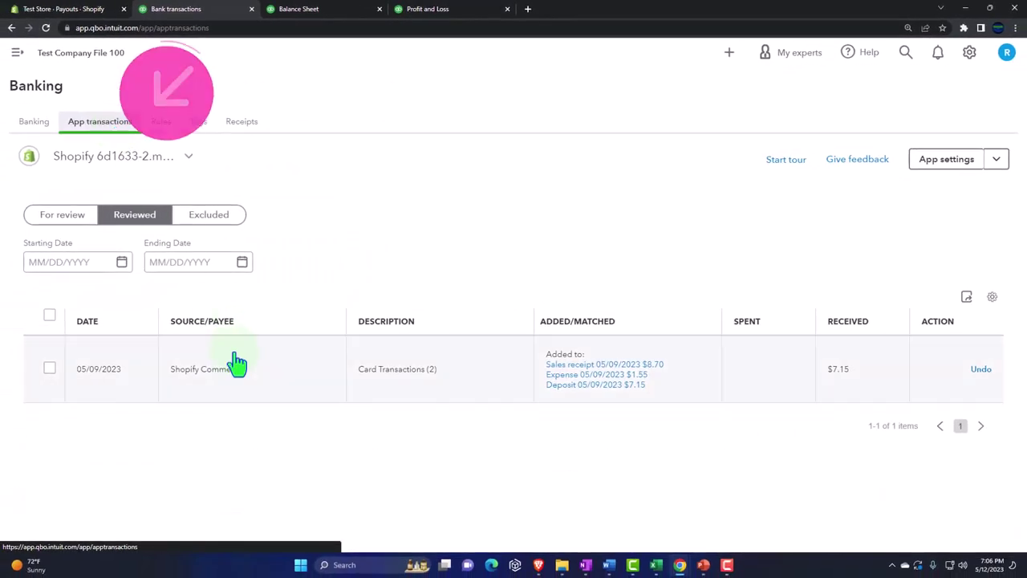
{"action": "left_click", "coordinate": [72, 225]}
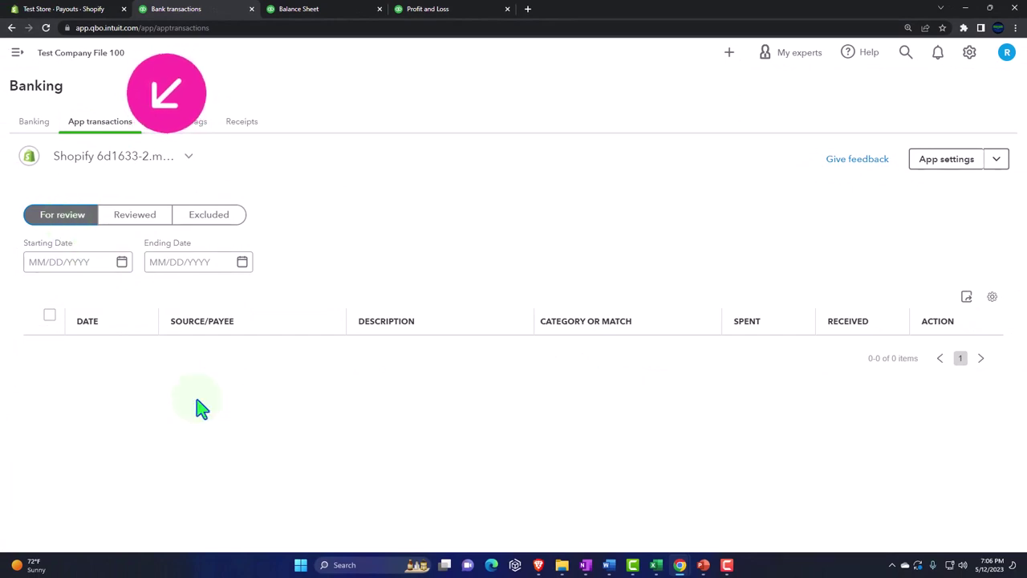
{"action": "left_click", "coordinate": [135, 229]}
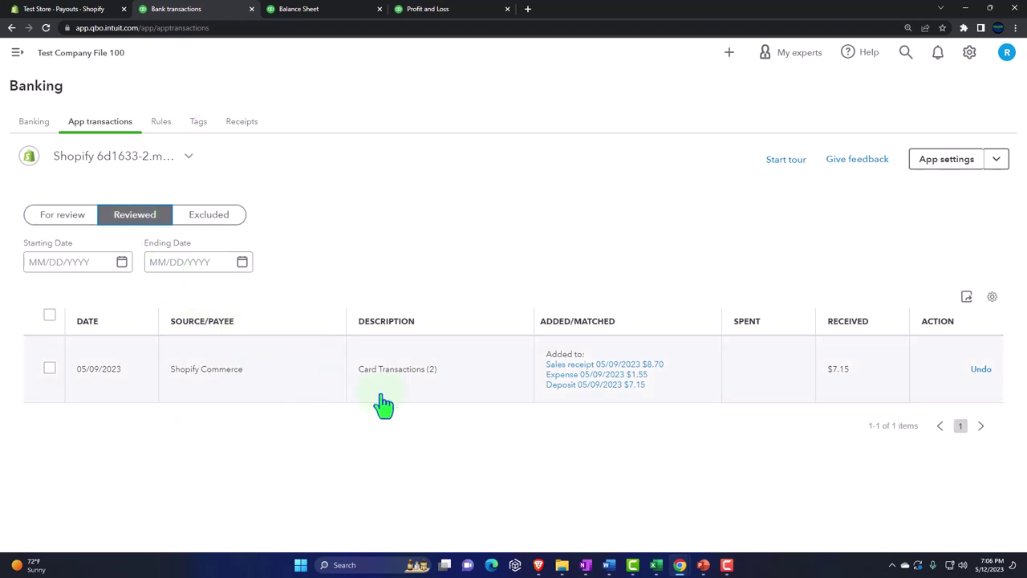
Open the 05/09/2023 sales receipt linked to the reviewed Shopify payout, examine its item lines and close it.
{"action": "left_click", "coordinate": [598, 366]}
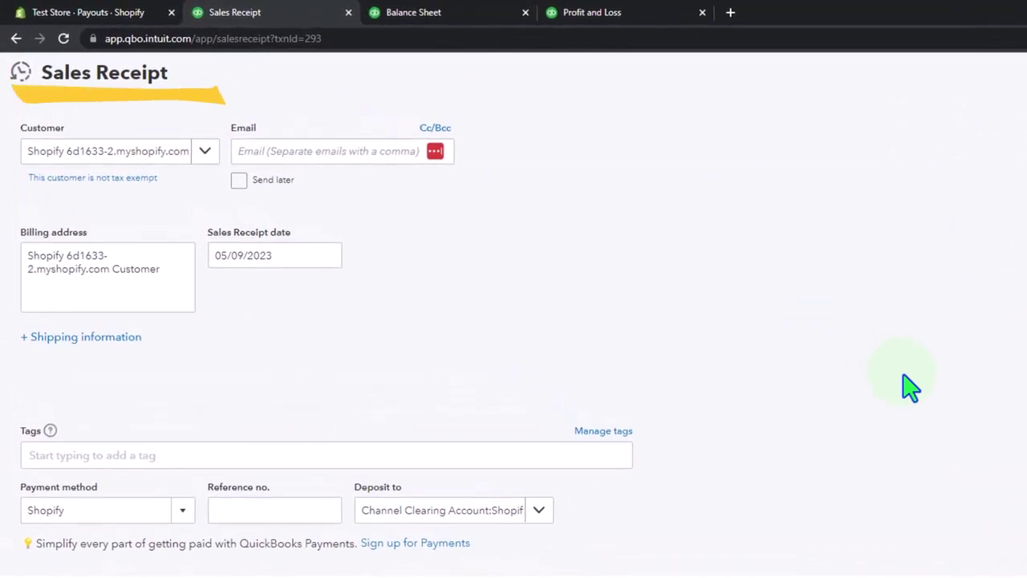
{"action": "scroll", "coordinate": [911, 388], "scroll_direction": "down", "scroll_amount": 1}
{"action": "scroll", "coordinate": [911, 388], "scroll_direction": "down", "scroll_amount": 1}
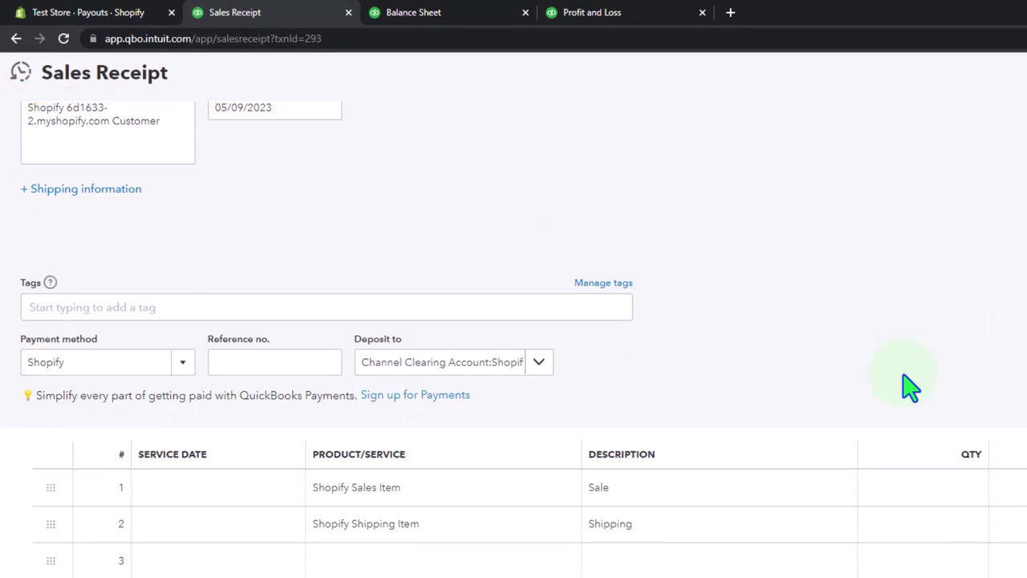
{"action": "scroll", "coordinate": [911, 388], "scroll_direction": "down", "scroll_amount": 2}
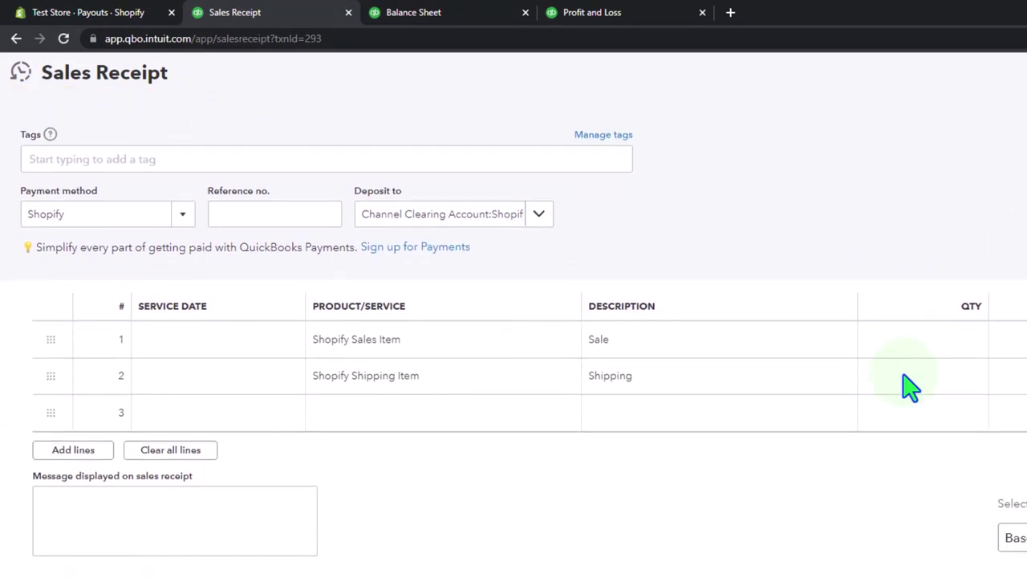
{"action": "scroll", "coordinate": [909, 385], "scroll_direction": "up", "scroll_amount": 2}
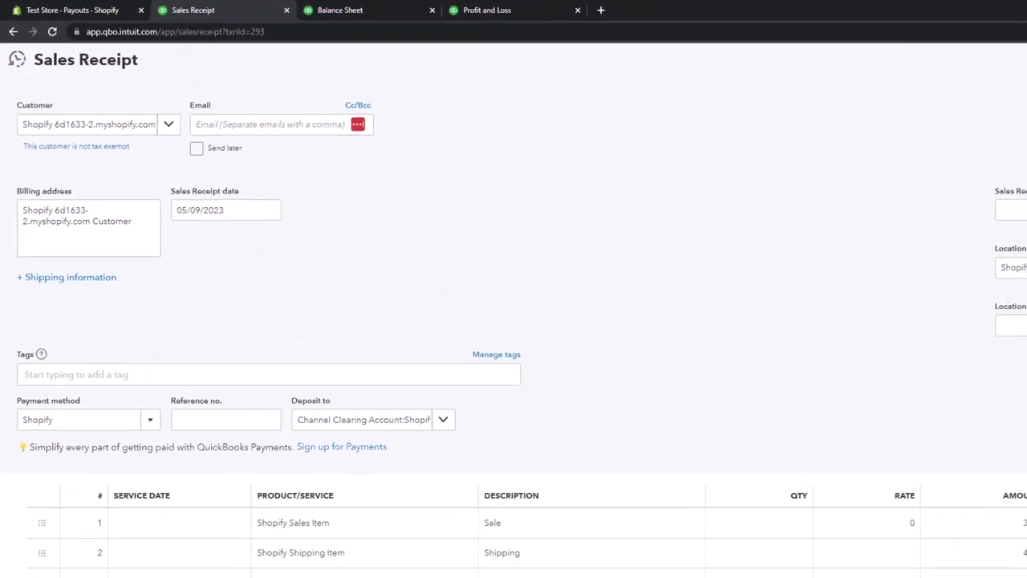
{"action": "key", "text": "ctrl+alt+d"}
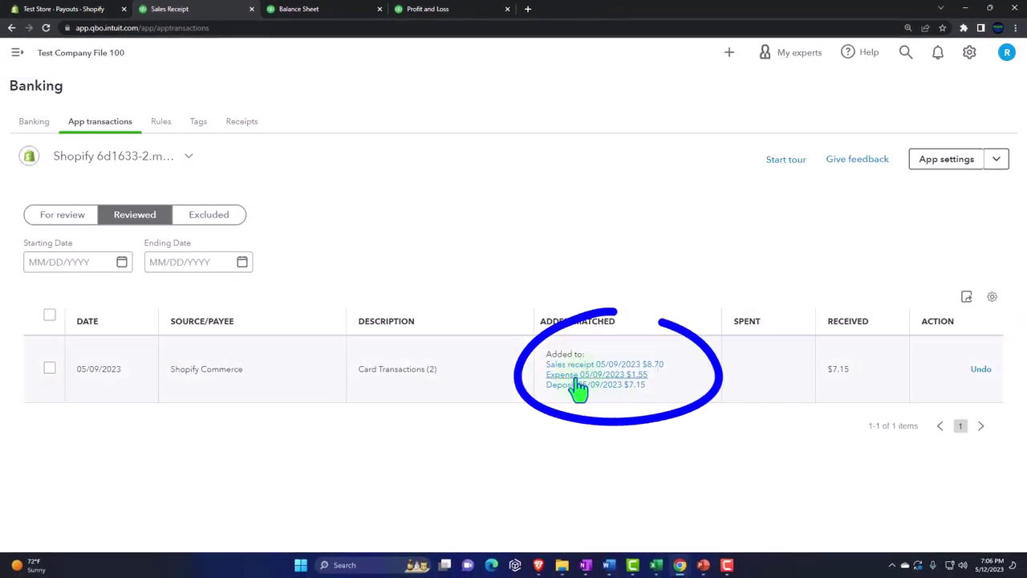
Open the 05/09/2023 expense linked to the reviewed payout and view its payment account choices.
{"action": "left_click", "coordinate": [574, 380]}
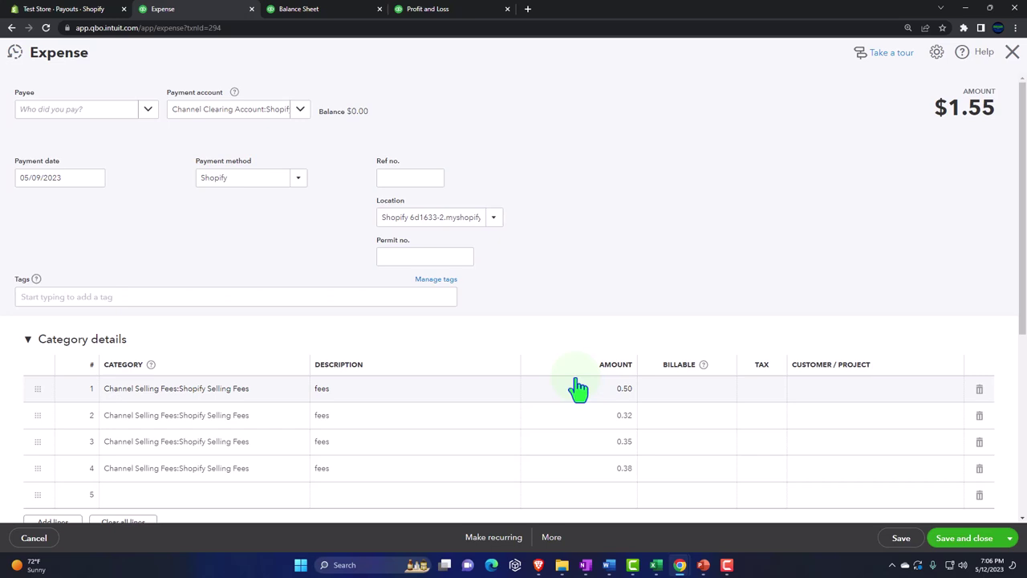
{"action": "left_click", "coordinate": [300, 109]}
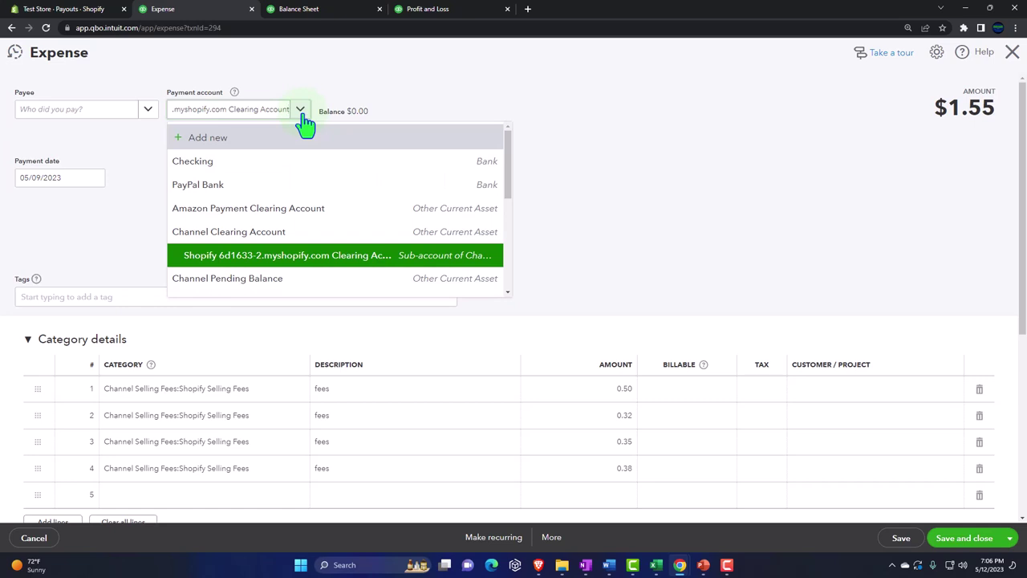
{"action": "left_click", "coordinate": [304, 120]}
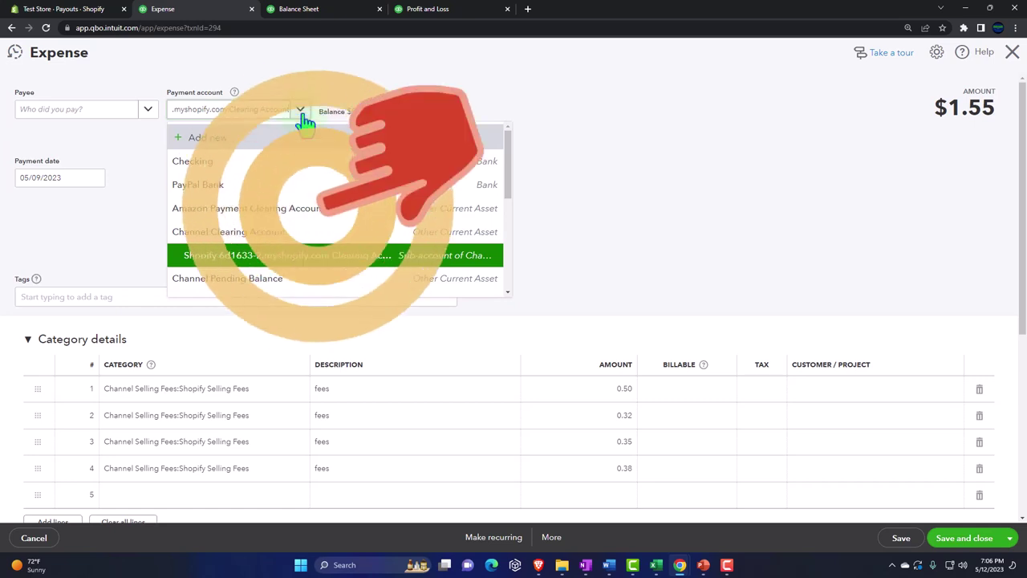
Examine the expense's category lines and close it, and view the 05/09/2023 deposit linked to the same payout and close it.
{"action": "scroll", "coordinate": [580, 355], "scroll_direction": "down", "scroll_amount": 3}
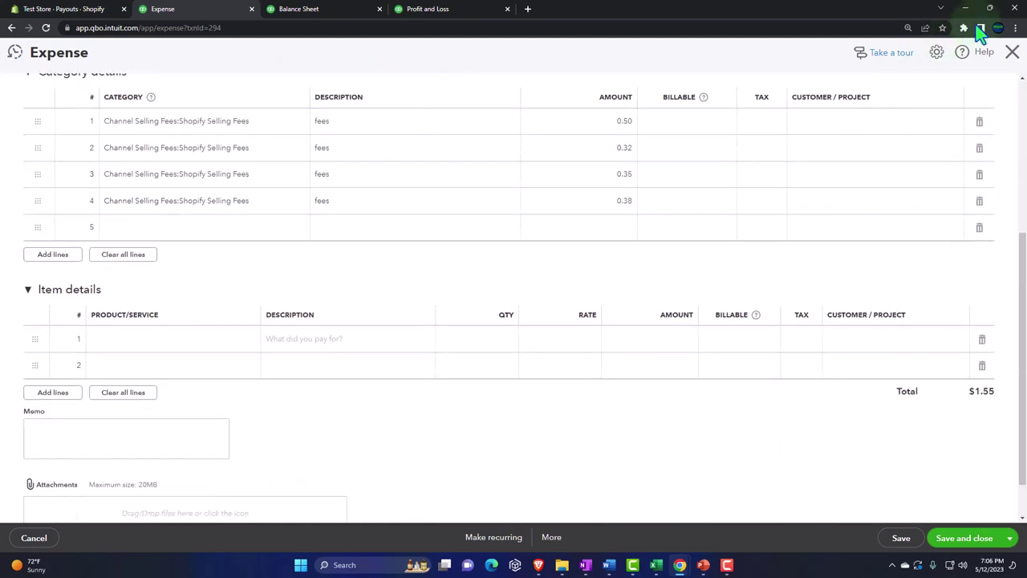
{"action": "left_click", "coordinate": [1011, 52]}
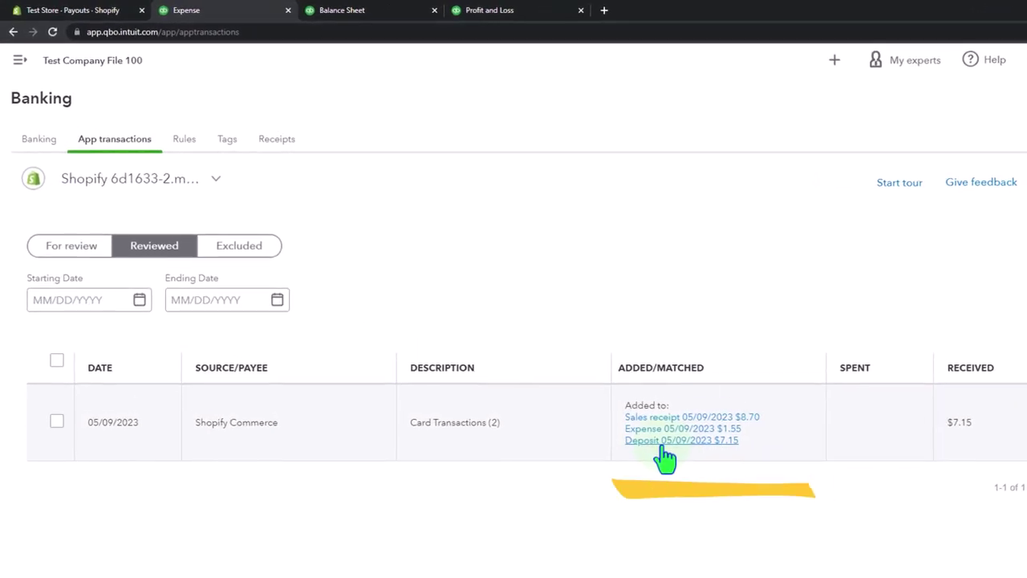
{"action": "left_click", "coordinate": [648, 418]}
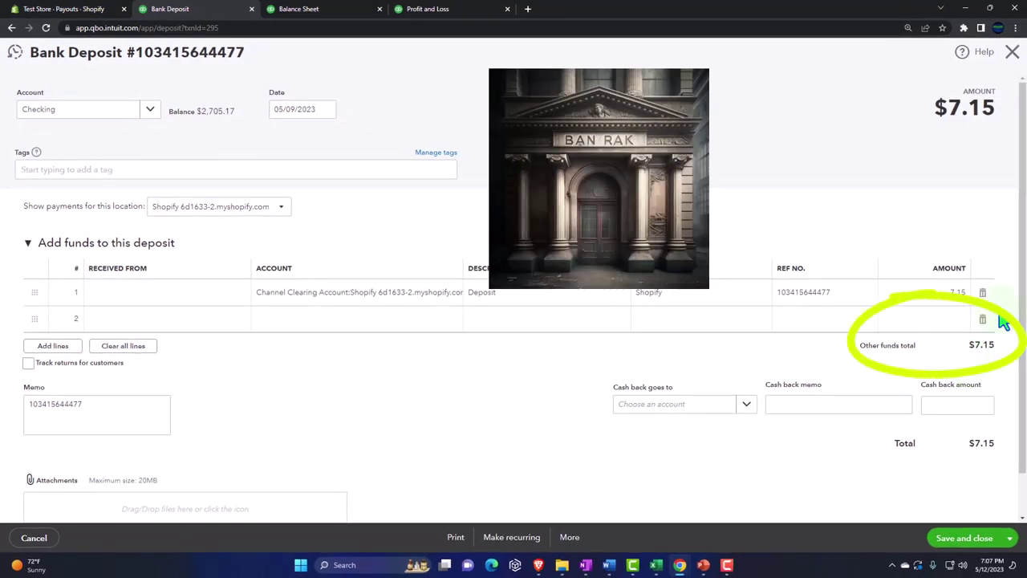
{"action": "left_click", "coordinate": [1012, 54]}
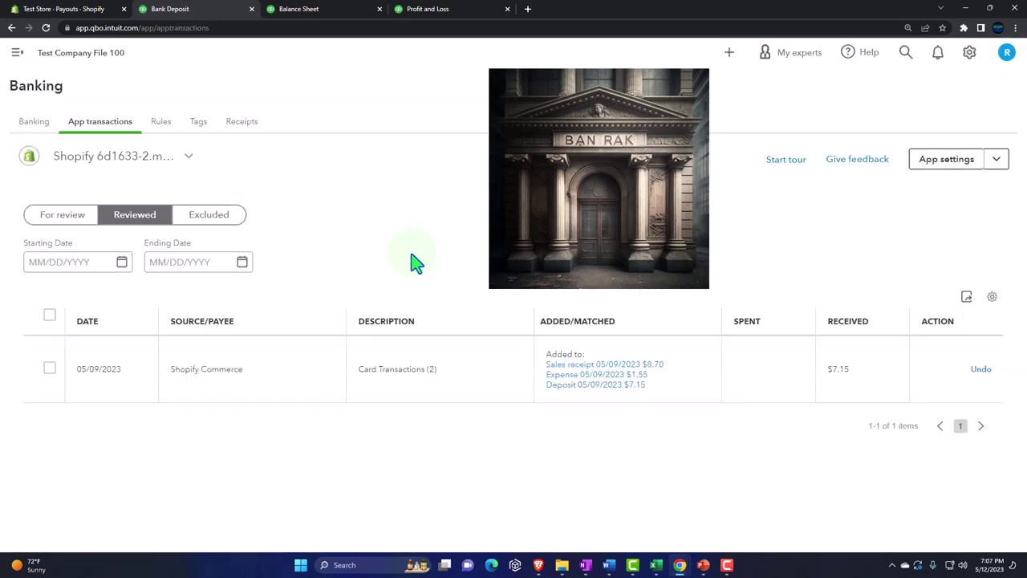
Check the Shopify Pay deposit match in the Checking bank feed, and open the Commerce overview.
{"action": "left_click", "coordinate": [34, 123]}
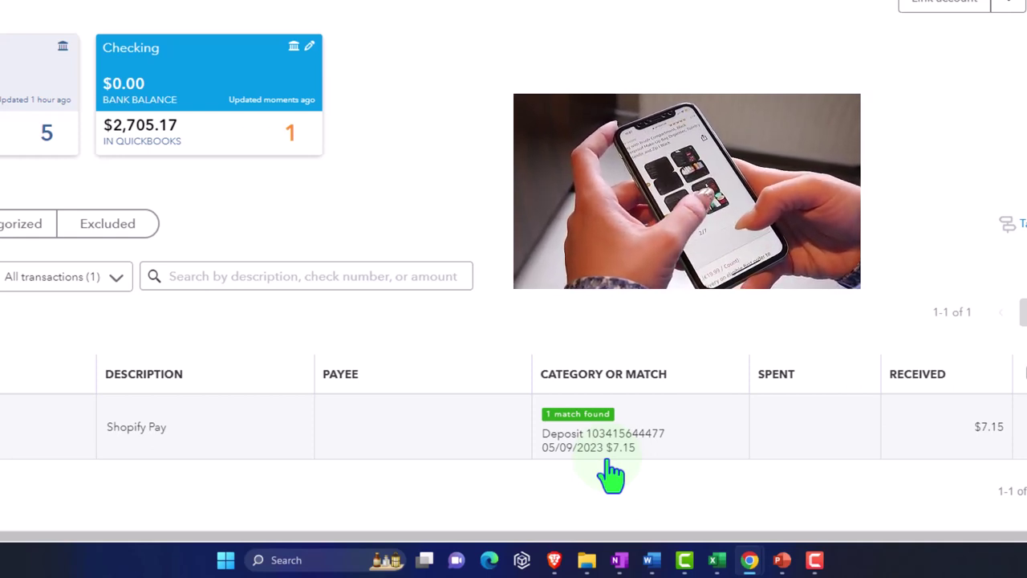
{"action": "left_click", "coordinate": [609, 464]}
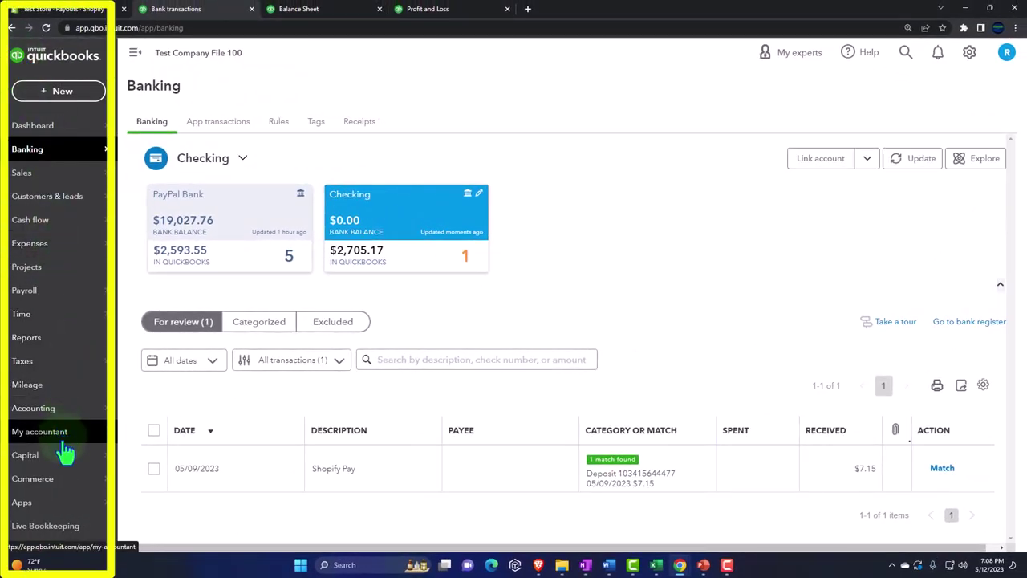
{"action": "left_click", "coordinate": [56, 478]}
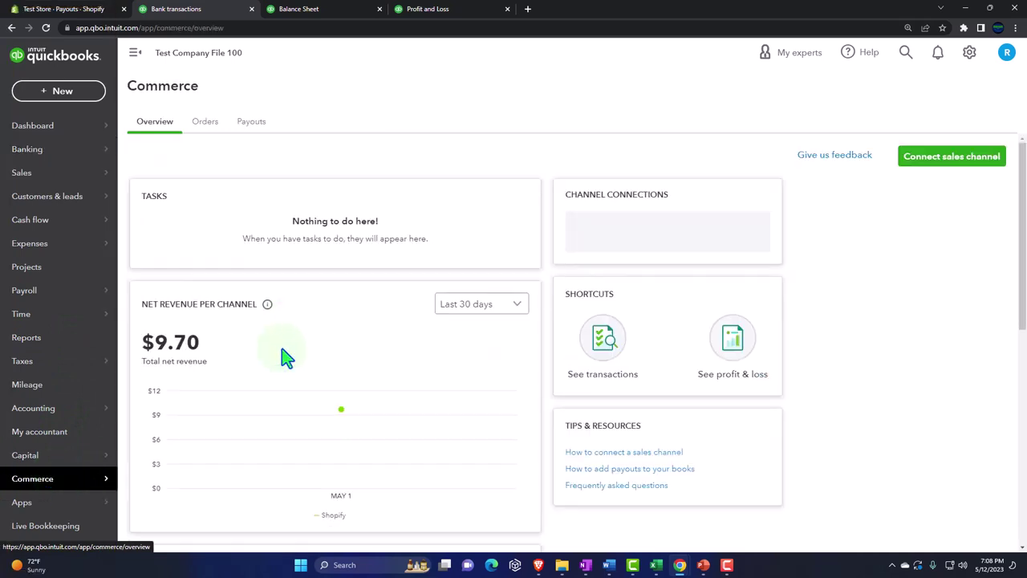